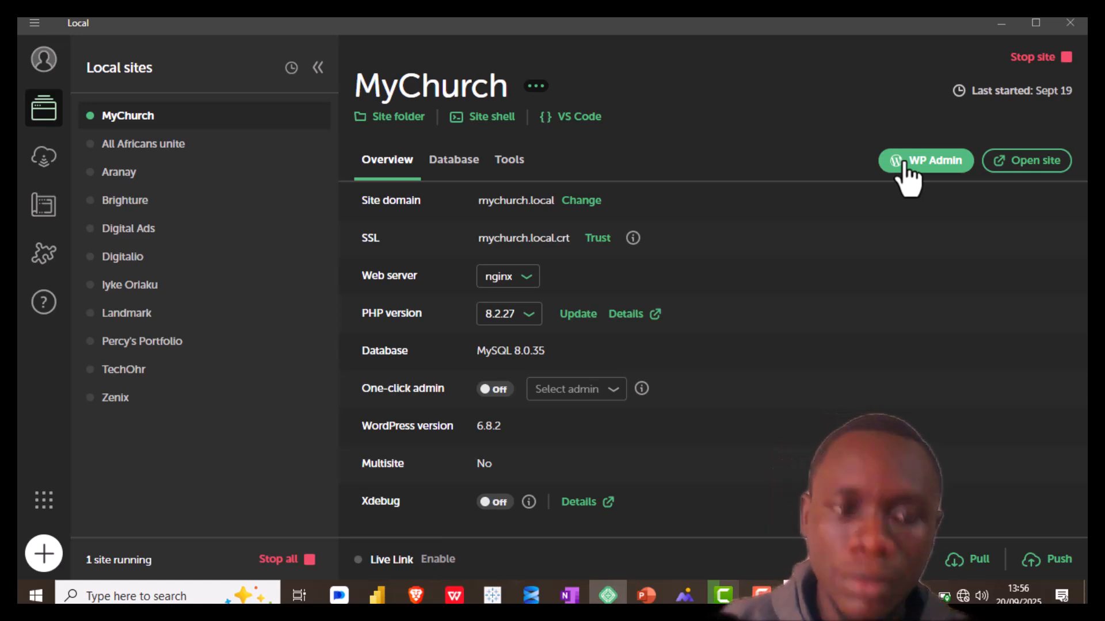
Open the WordPress admin of the MyChurch site in the browser and close all other browser tabs.
click(908, 178)
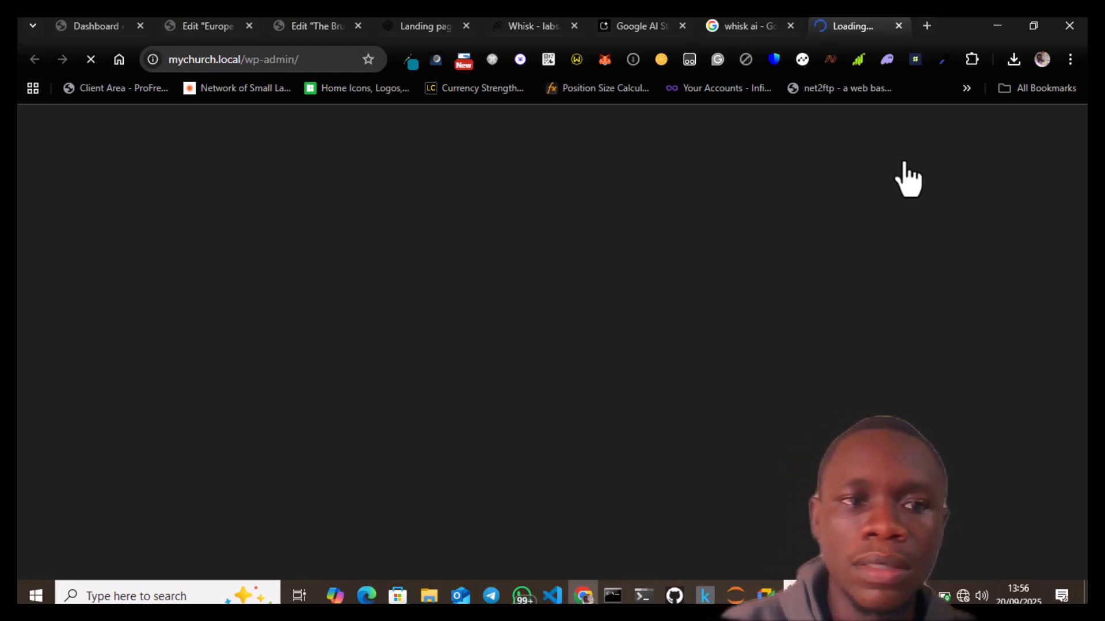
right_click(841, 28)
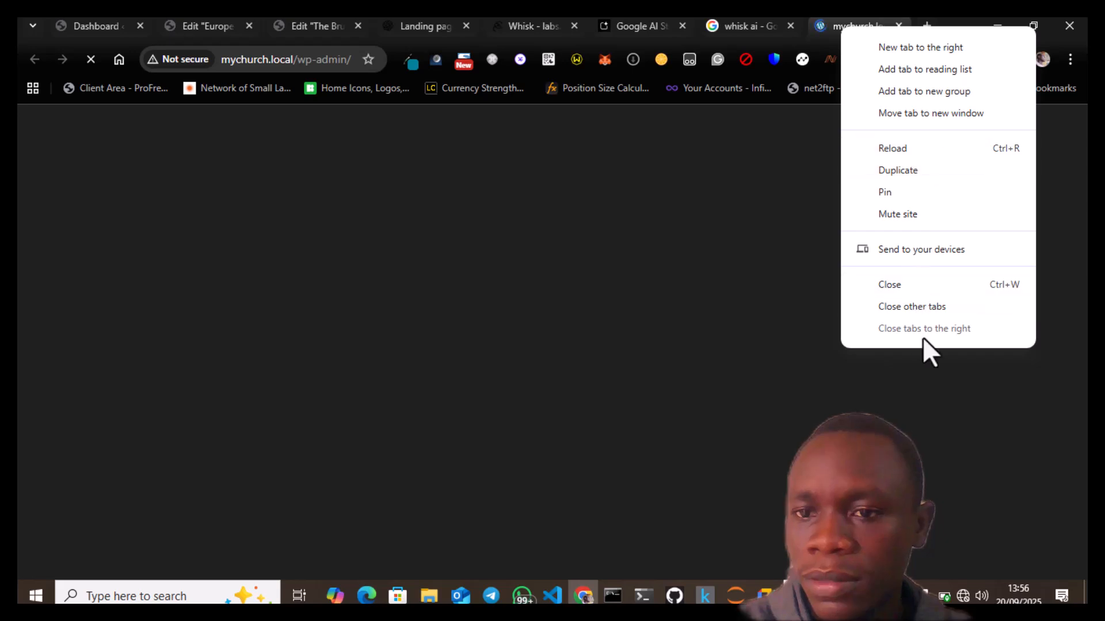
click(935, 307)
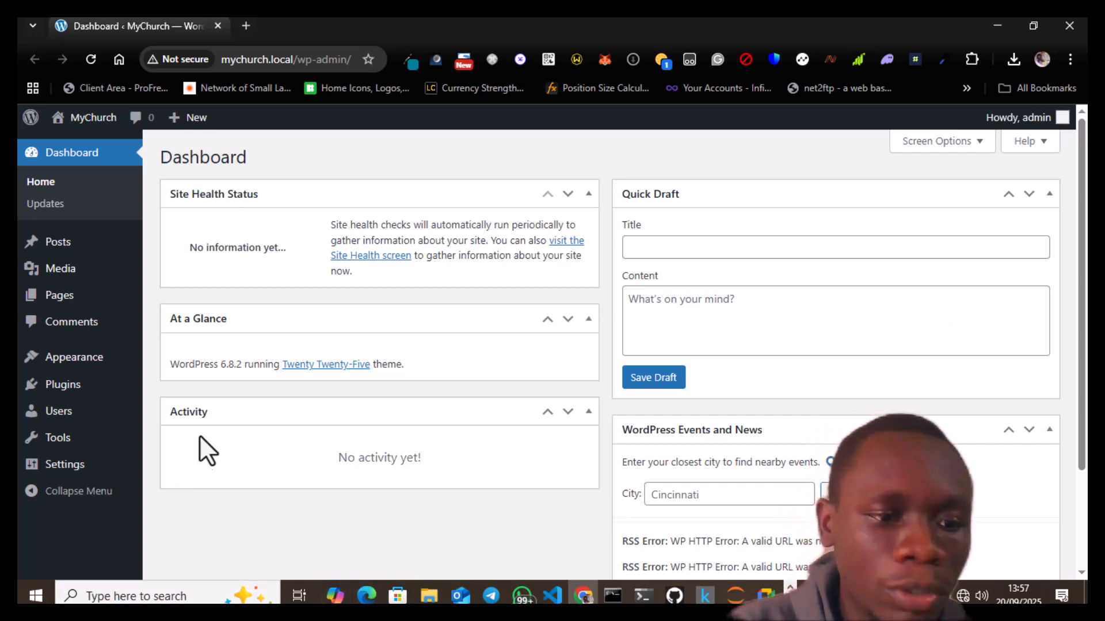
Go to the site's installed themes and look over the details of the active theme.
mouse_move(72, 361)
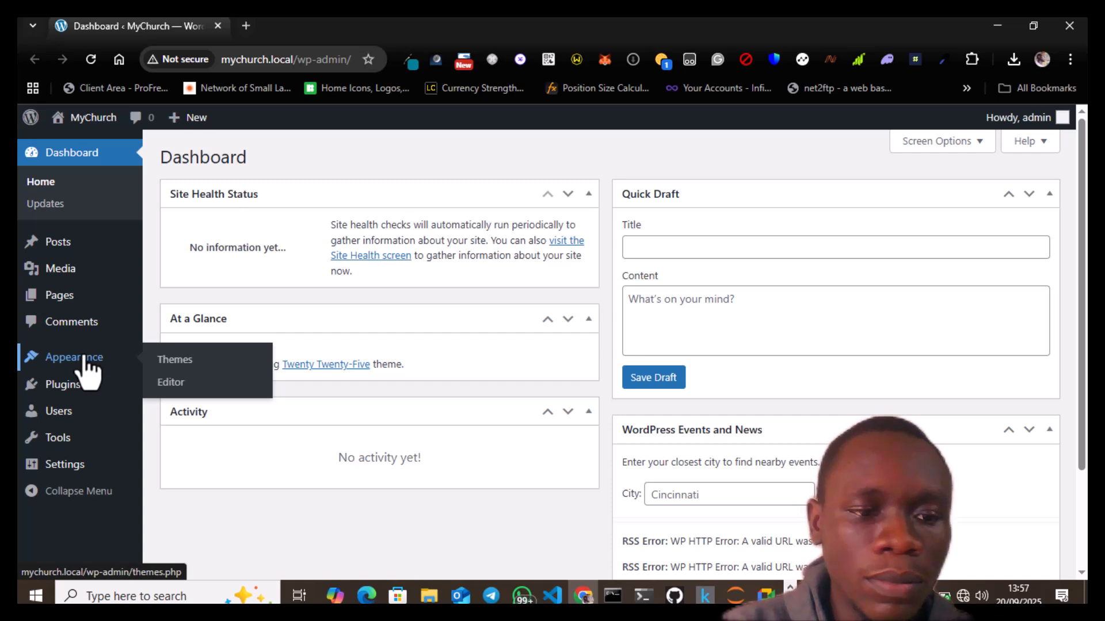
click(175, 361)
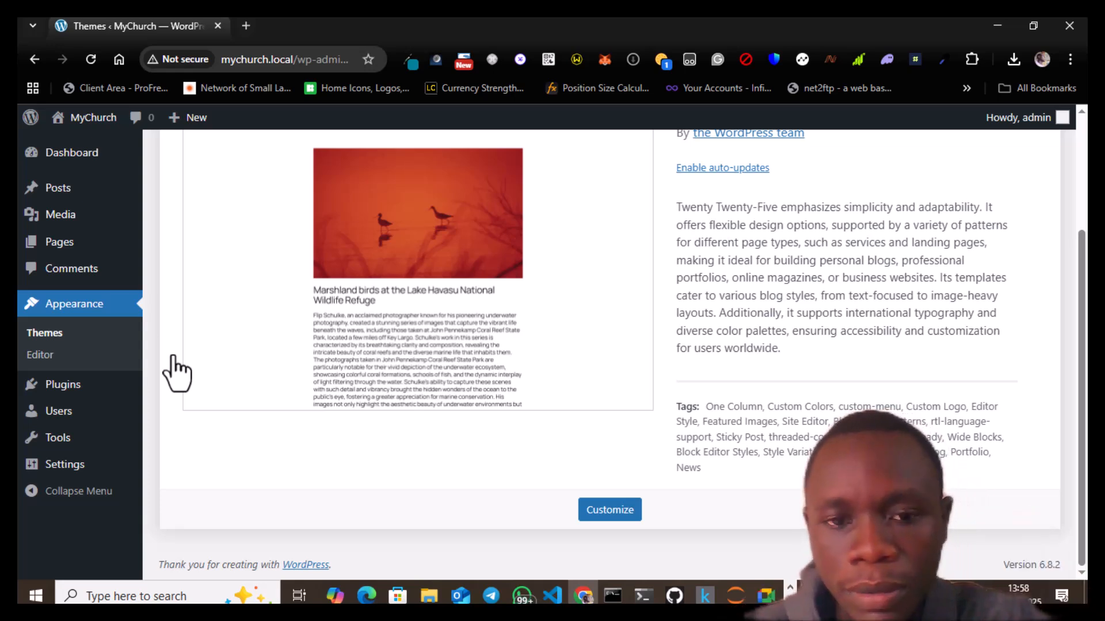
scroll(175, 374, up, 3)
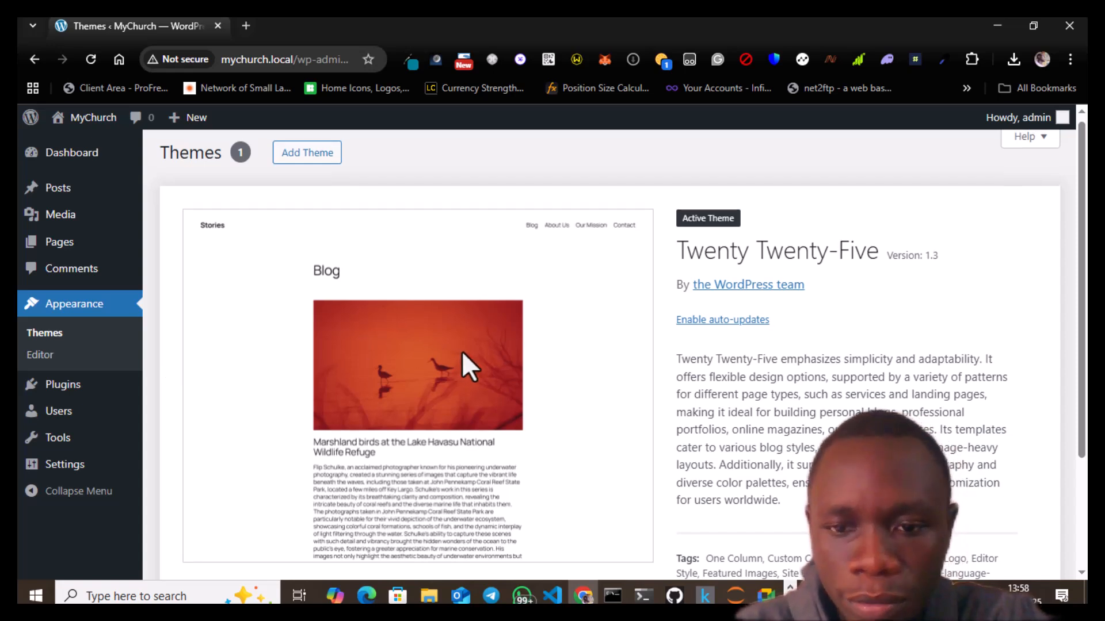
scroll(462, 351, down, 1)
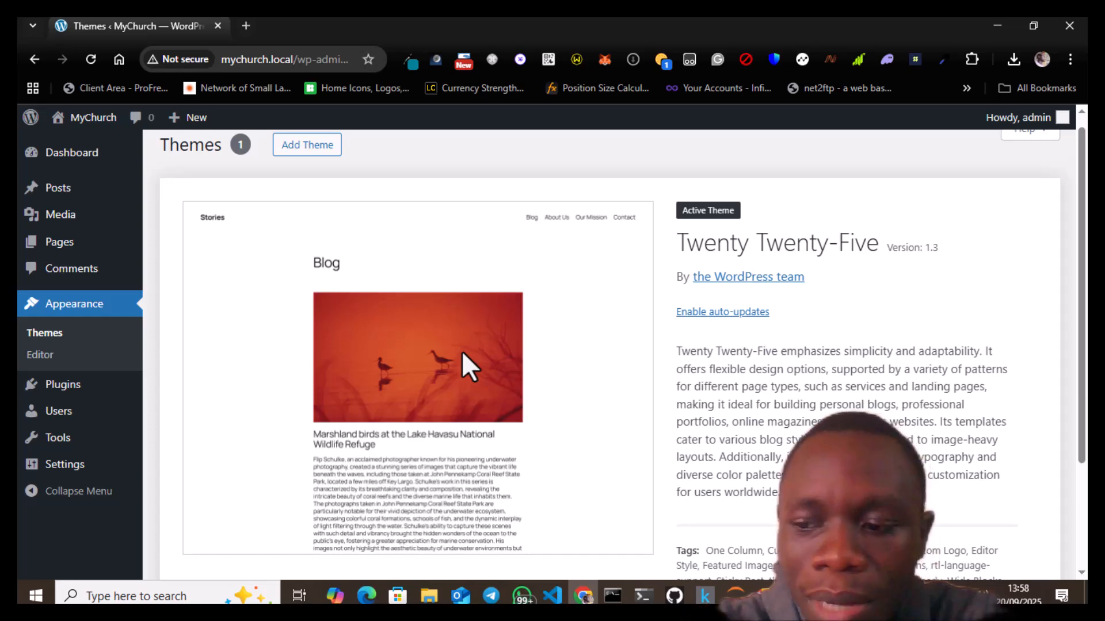
scroll(462, 352, down, 3)
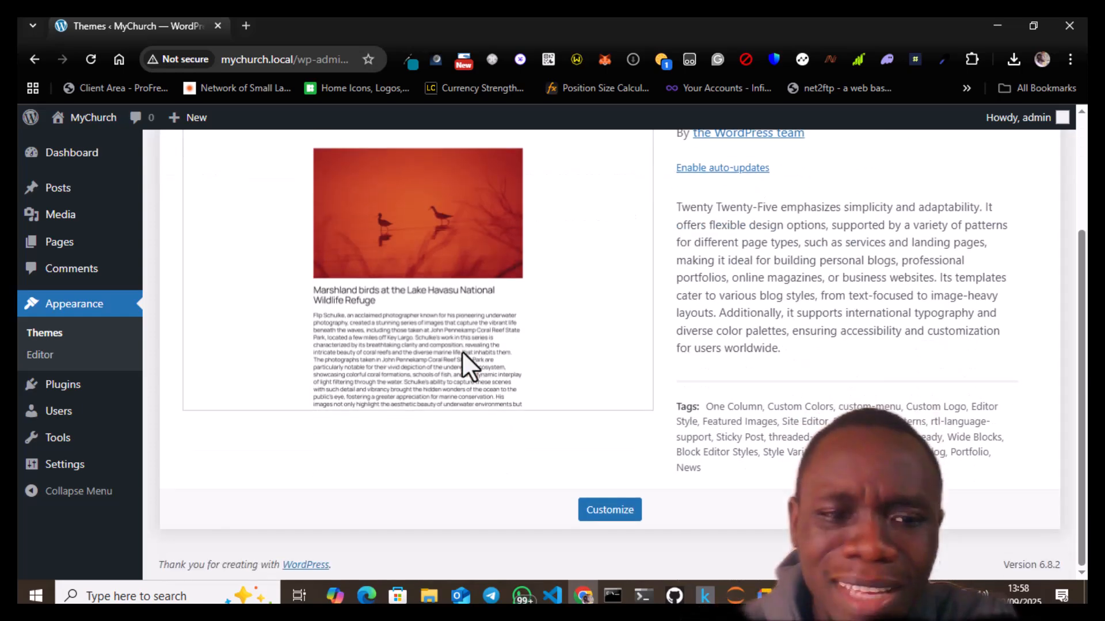
scroll(462, 352, up, 3)
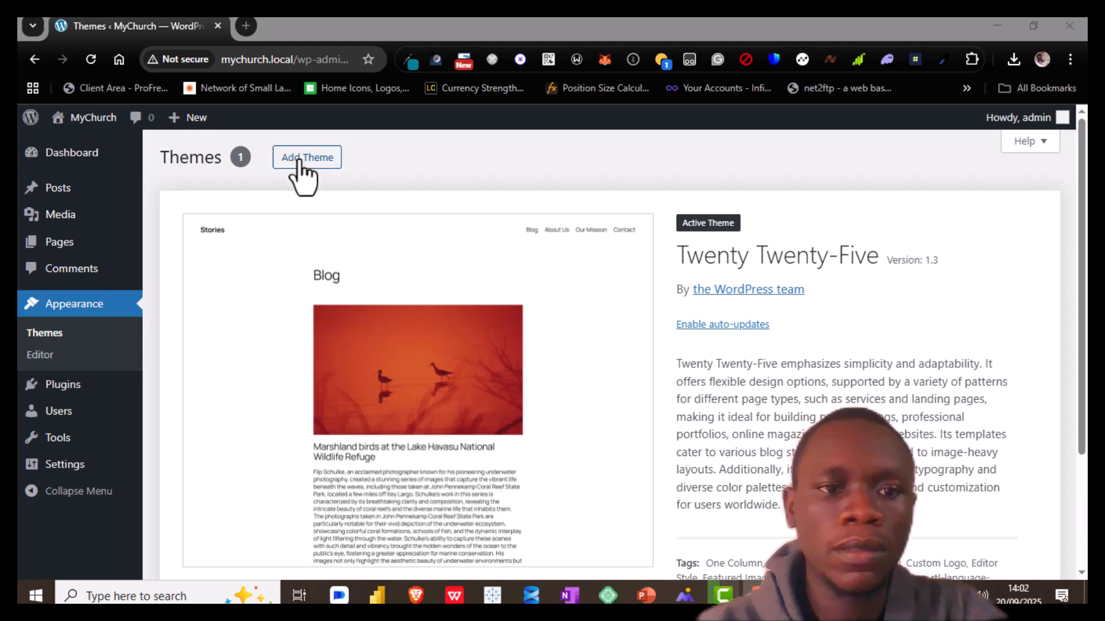
Start adding a new theme and search the theme directory for "blocksy".
click(298, 161)
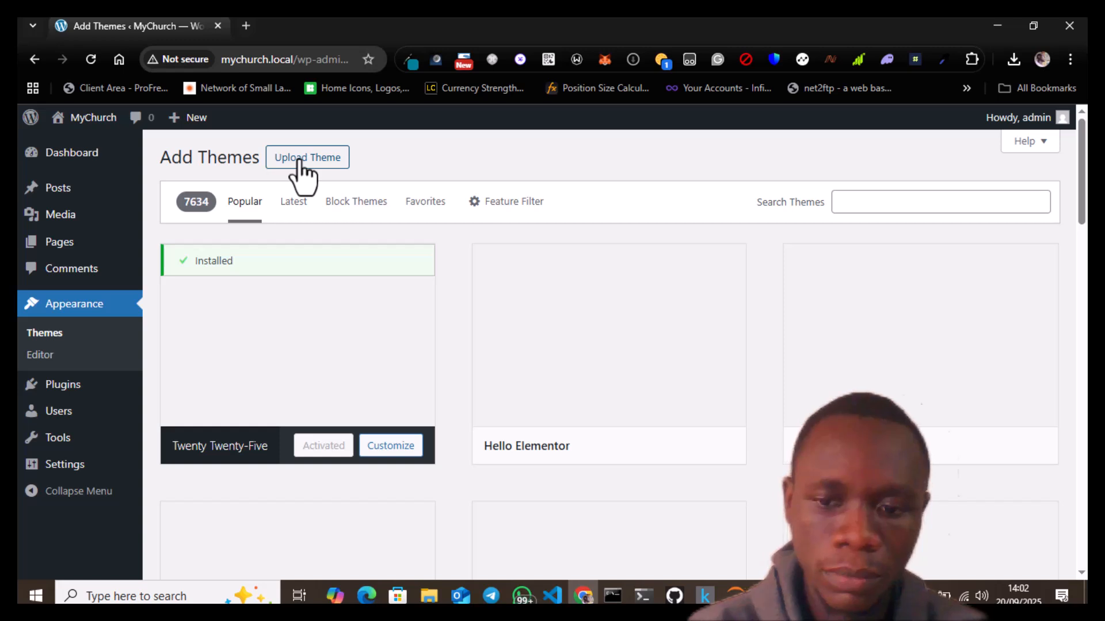
mouse_move(544, 382)
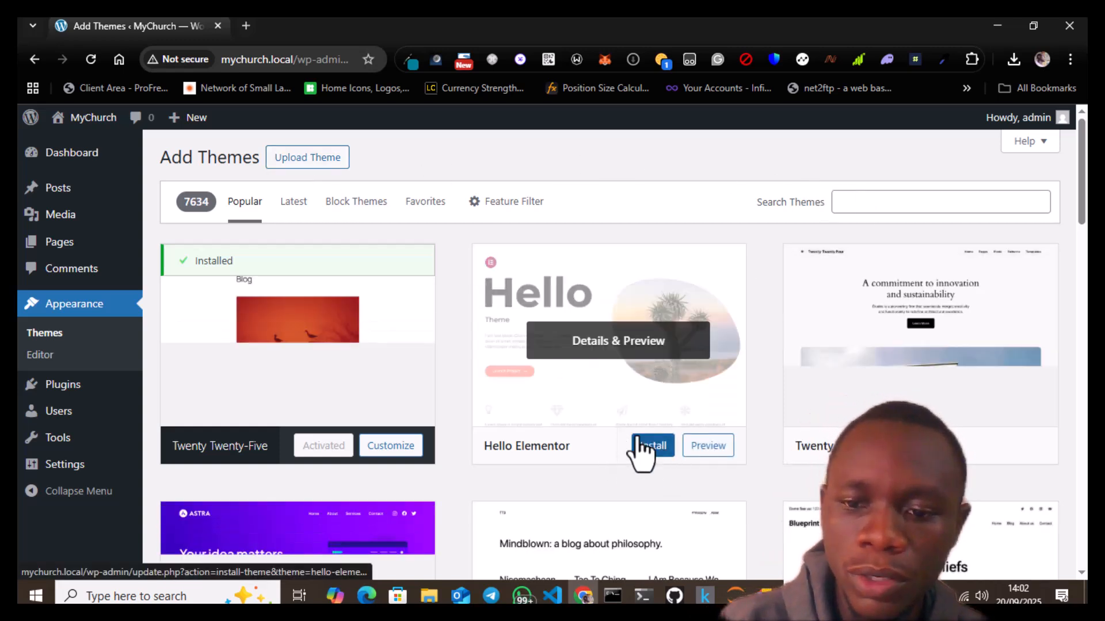
click(889, 210)
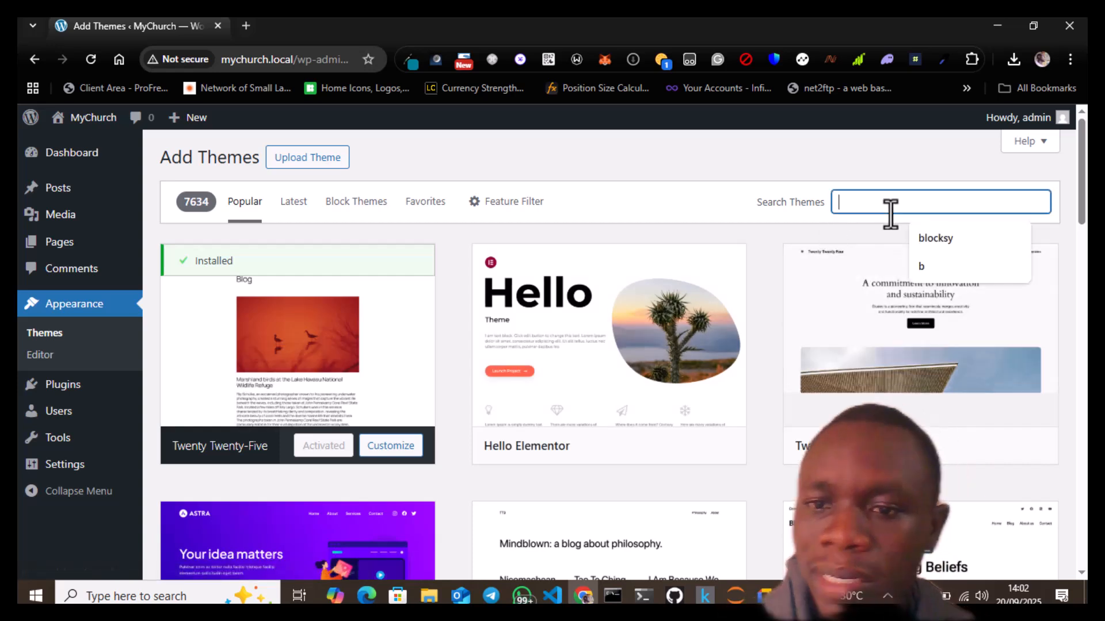
click(935, 238)
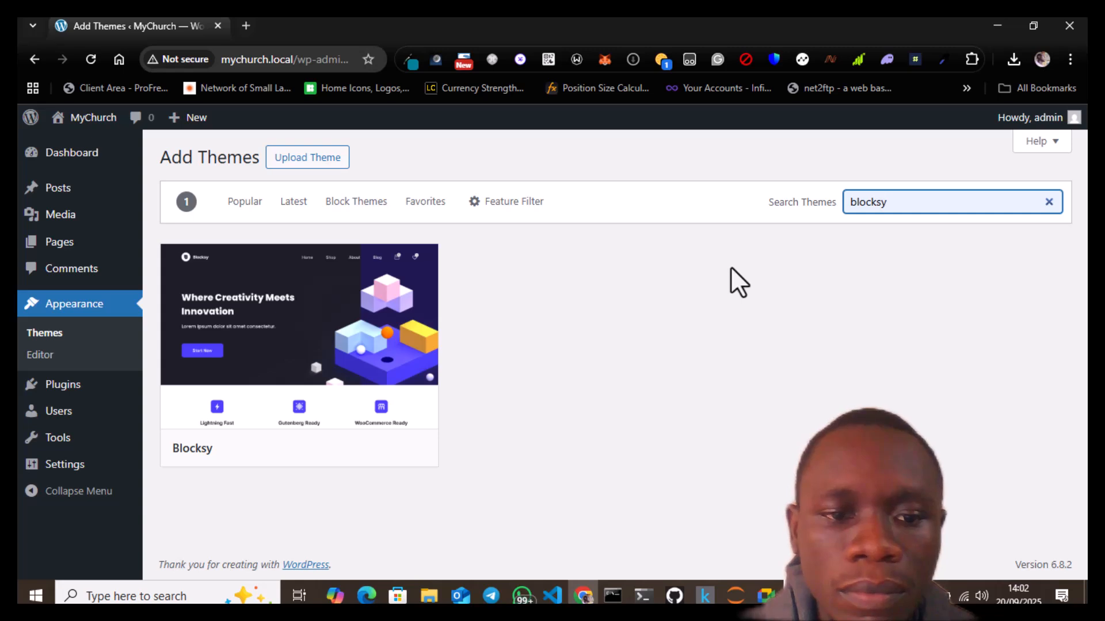
Install the Blocksy theme and activate it on the site.
mouse_move(301, 266)
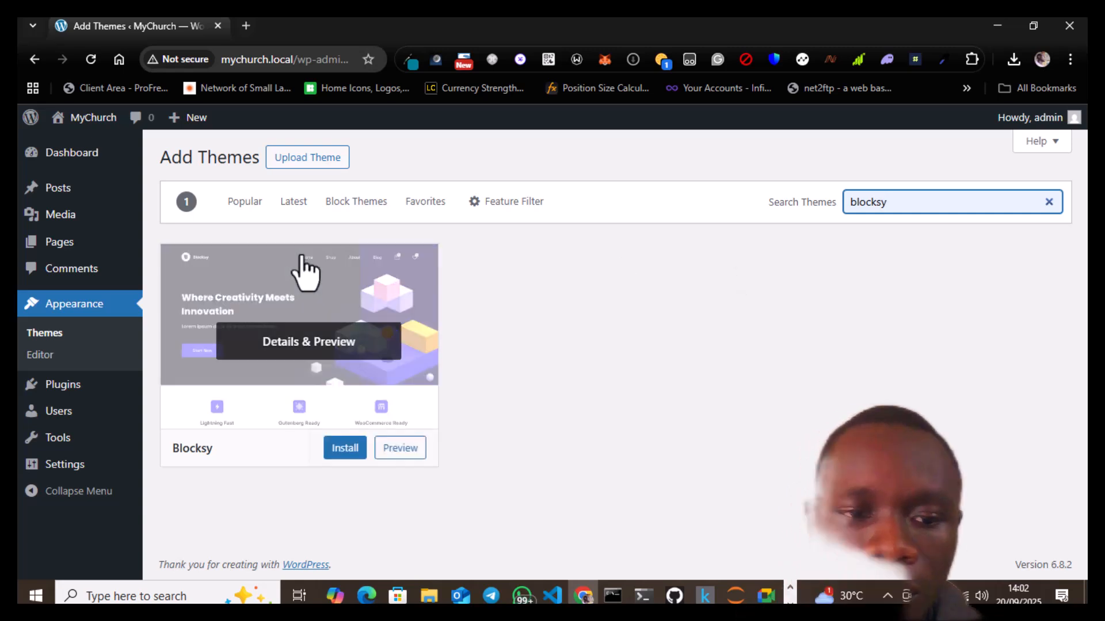
click(340, 453)
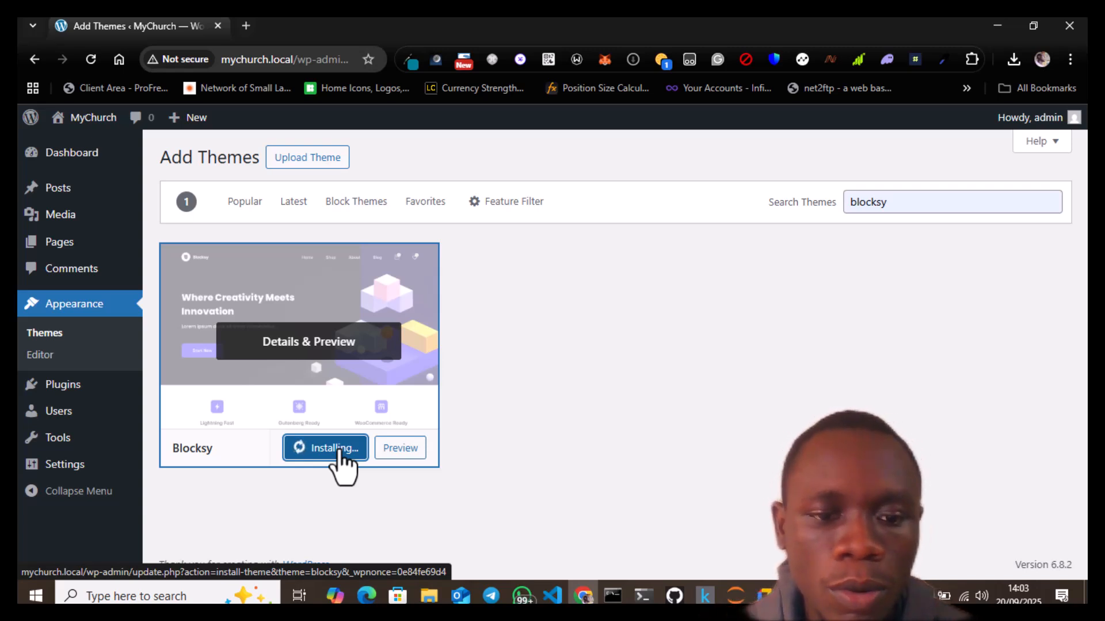
click(339, 453)
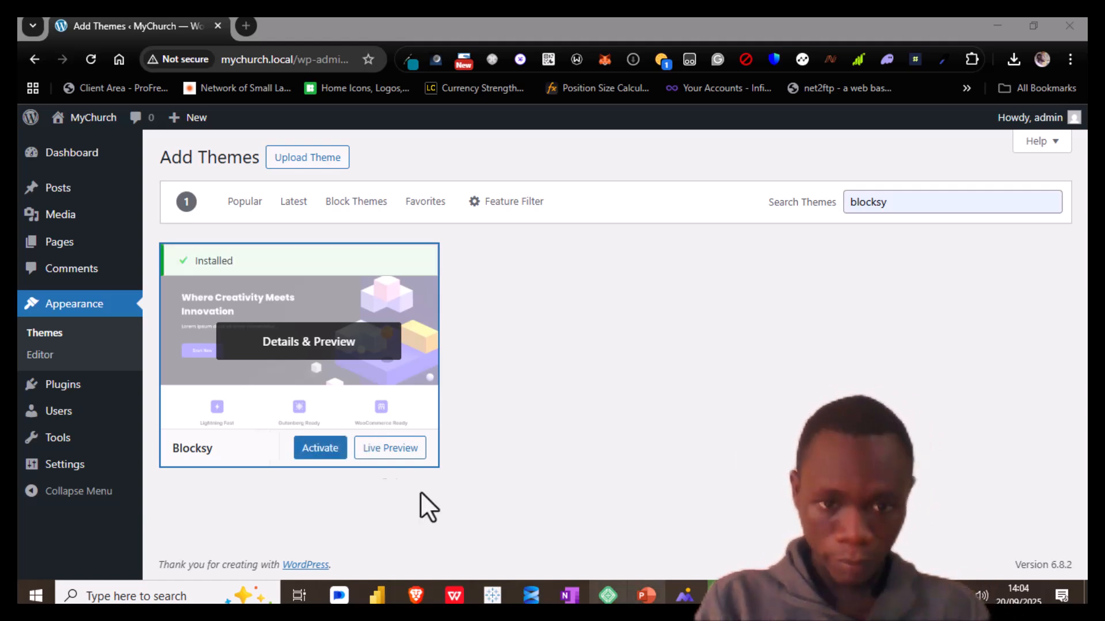
click(313, 449)
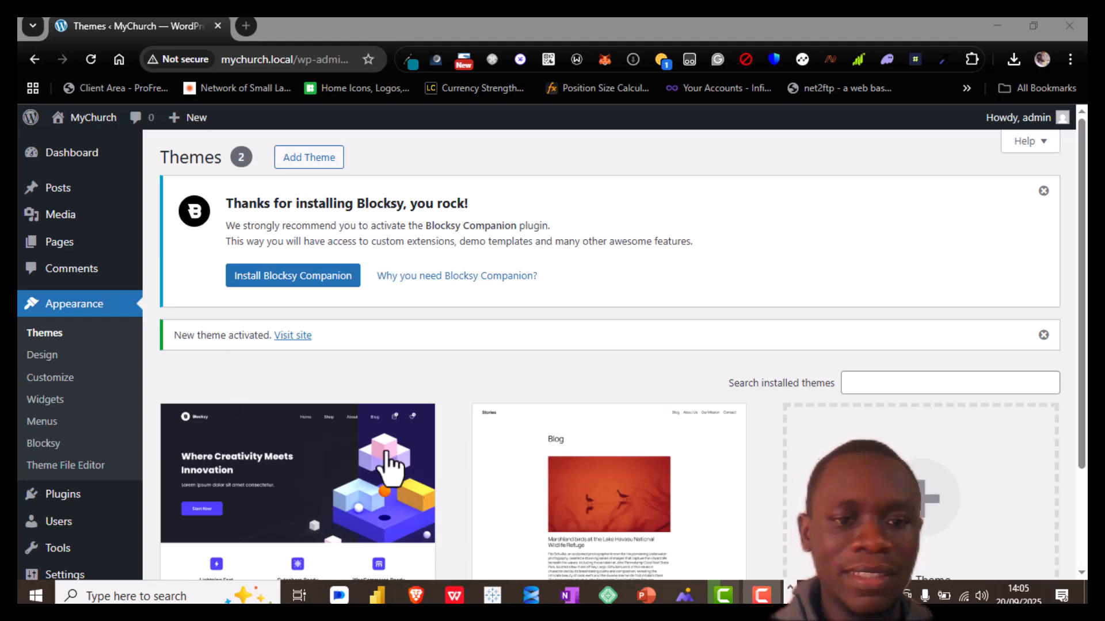
Delete the unused Twenty Twenty-Five theme from the installed themes and confirm the deletion.
scroll(345, 505, down, 3)
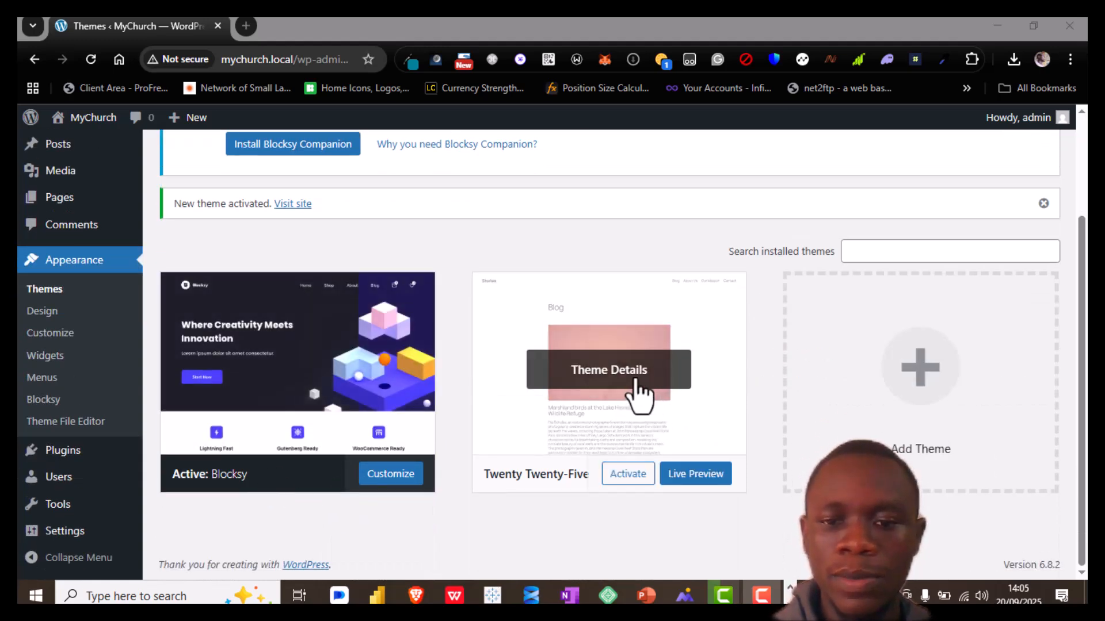
click(636, 390)
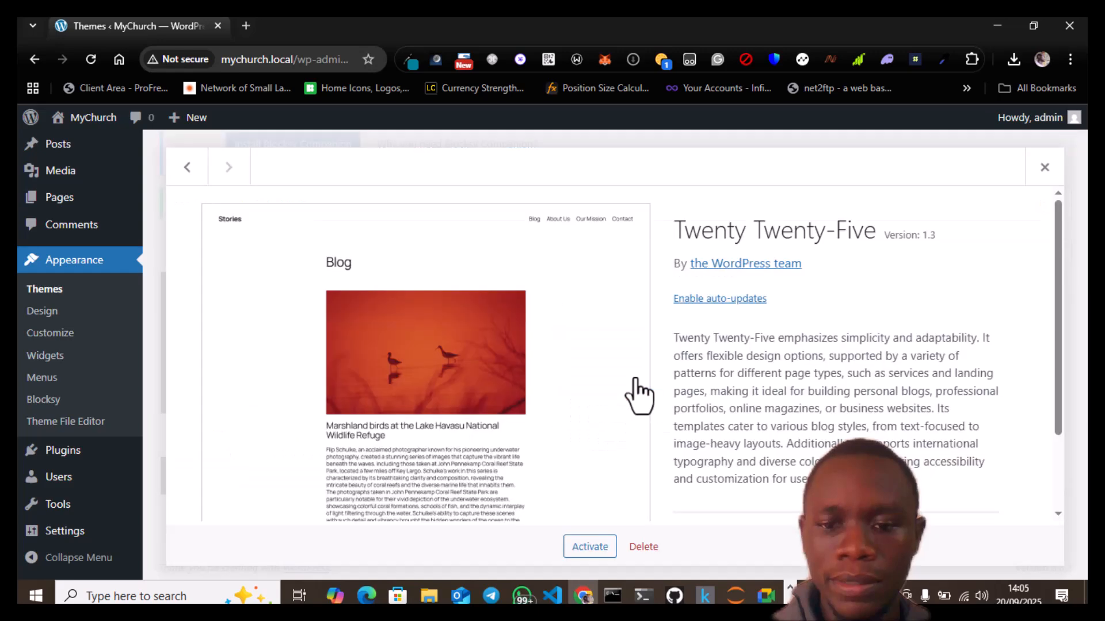
click(641, 556)
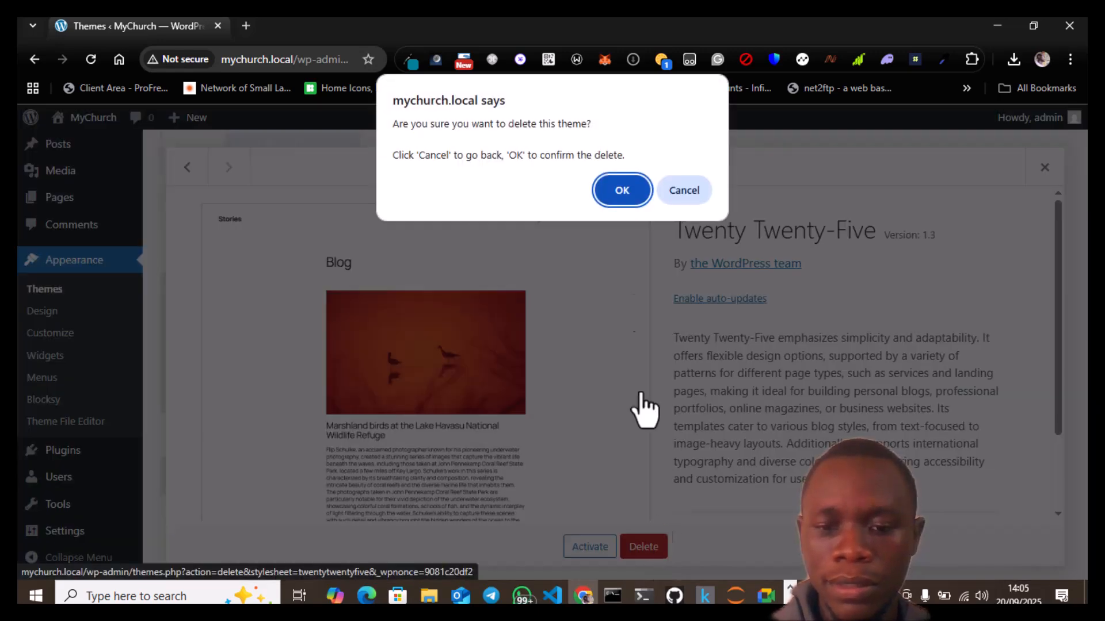
click(627, 198)
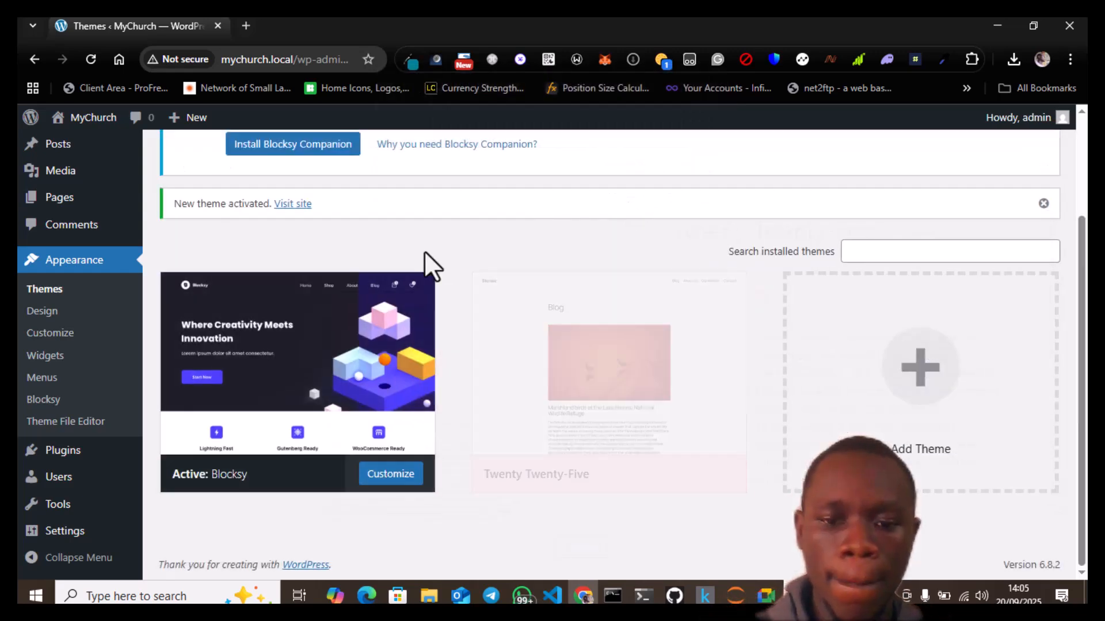
Install the recommended Blocksy Companion plugin from the notice on the themes page.
click(312, 286)
scroll(312, 287, up, 1)
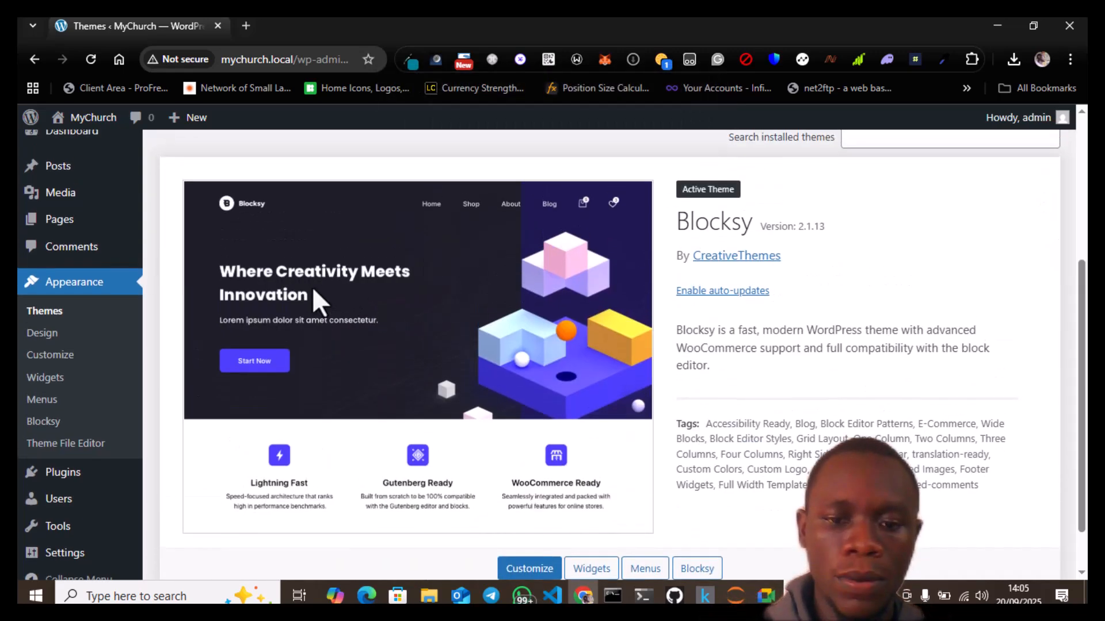
scroll(312, 286, up, 4)
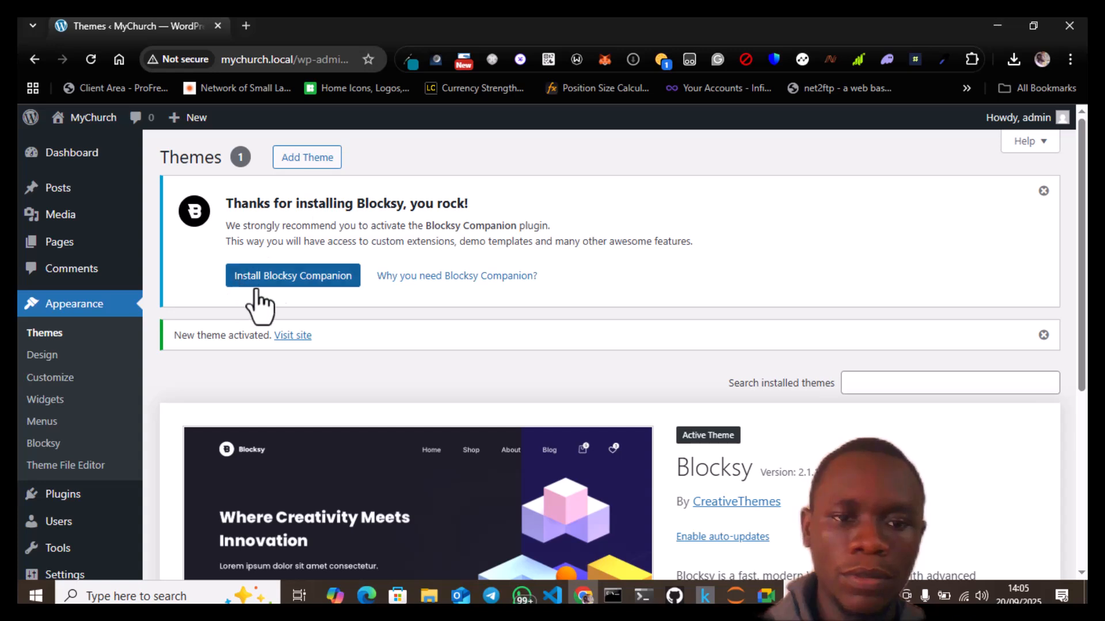
click(301, 280)
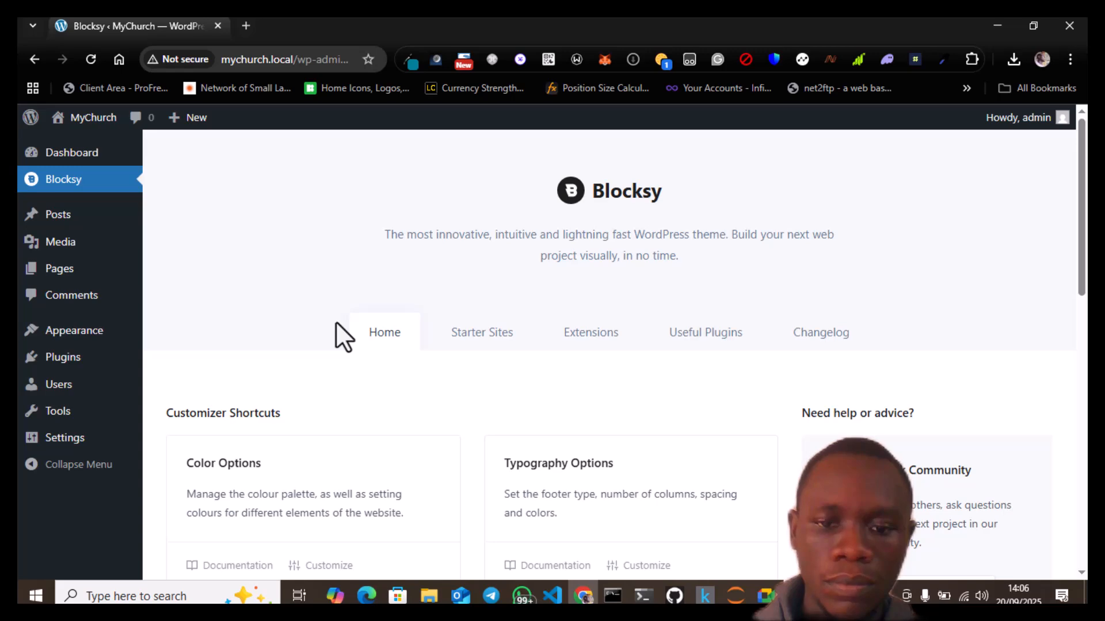
Look through the customizer shortcuts and help resources on the Blocksy dashboard's home page.
scroll(499, 364, down, 5)
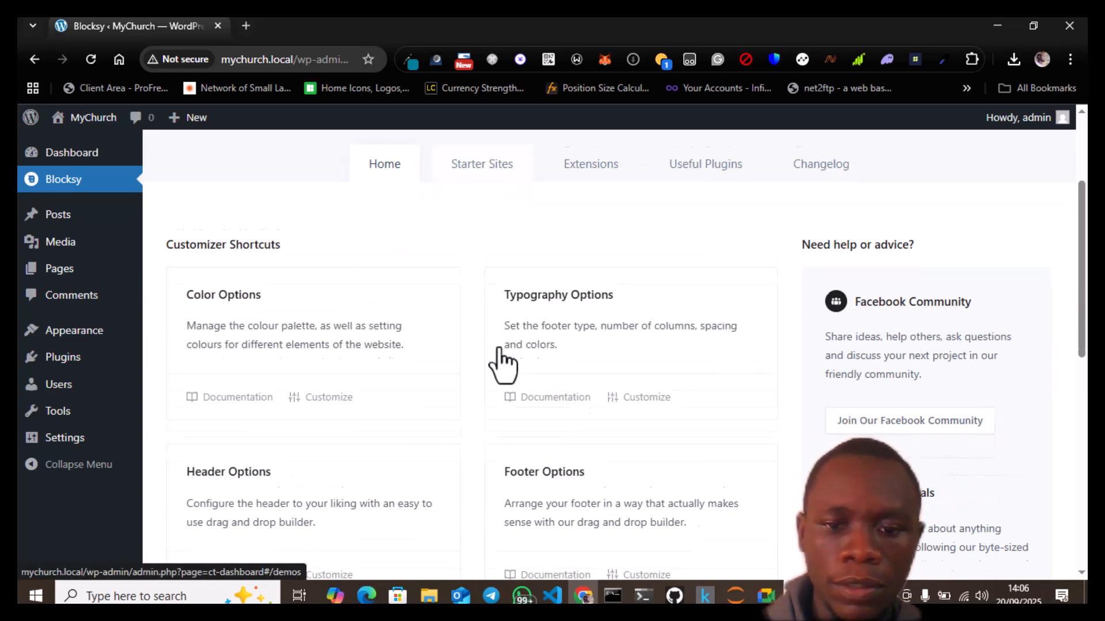
scroll(499, 364, up, 5)
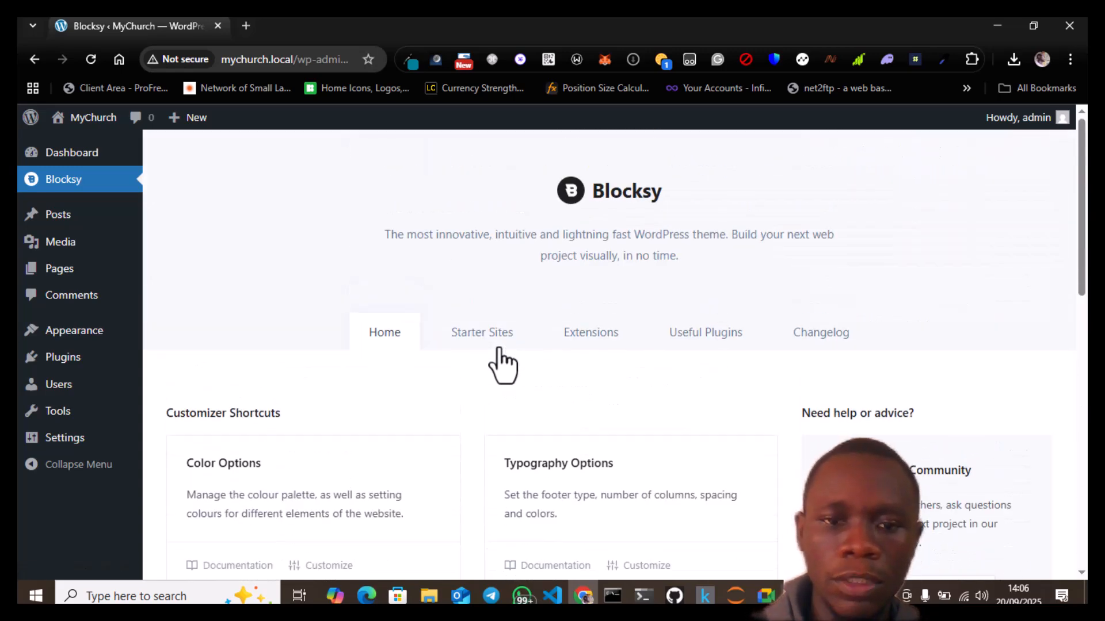
scroll(384, 374, down, 10)
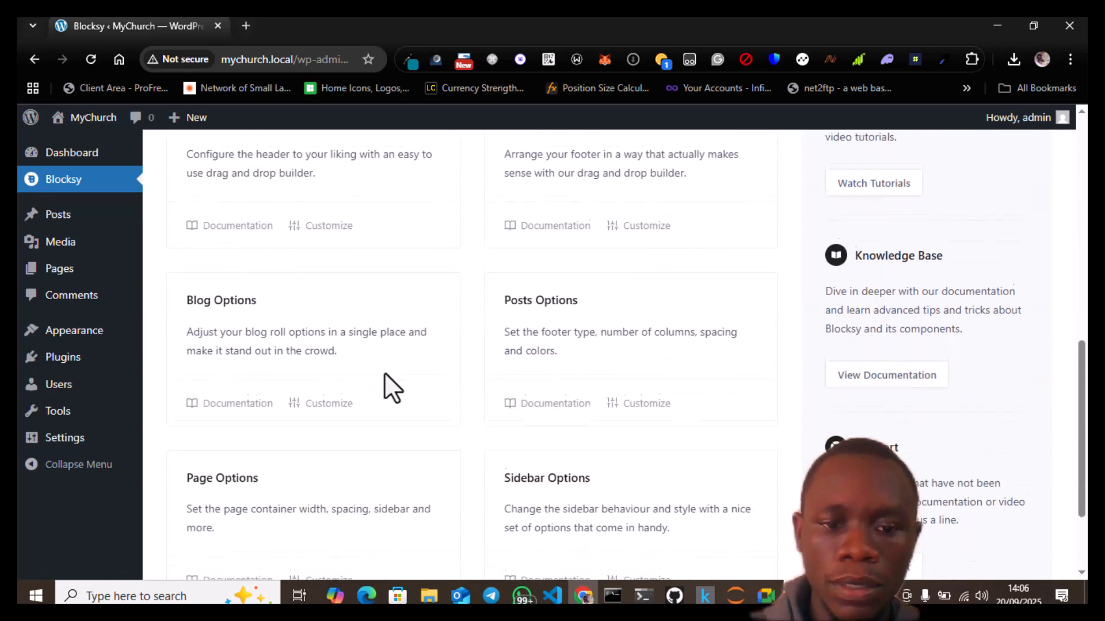
scroll(384, 374, up, 10)
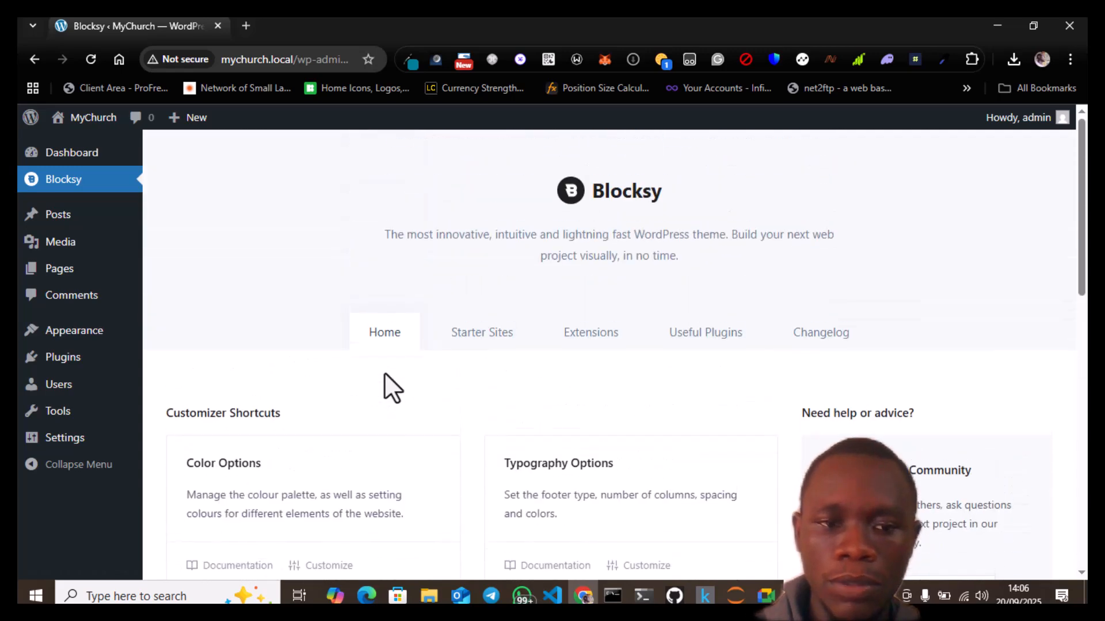
Open Blocksy's Starter Sites section and check it for available site templates.
click(490, 347)
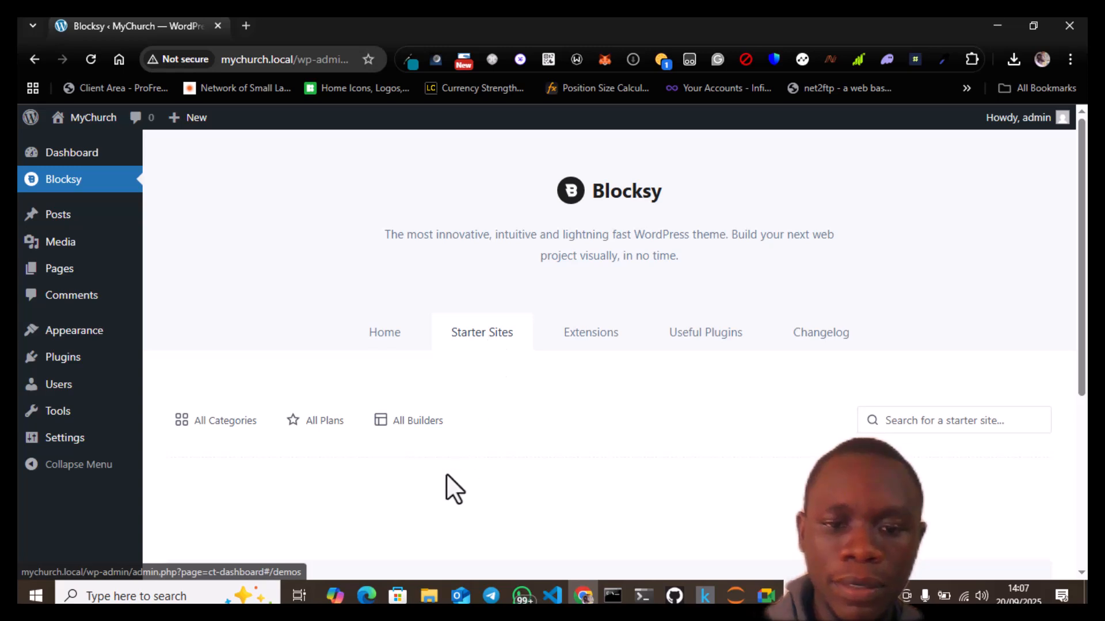
scroll(446, 473, down, 2)
scroll(447, 473, down, 2)
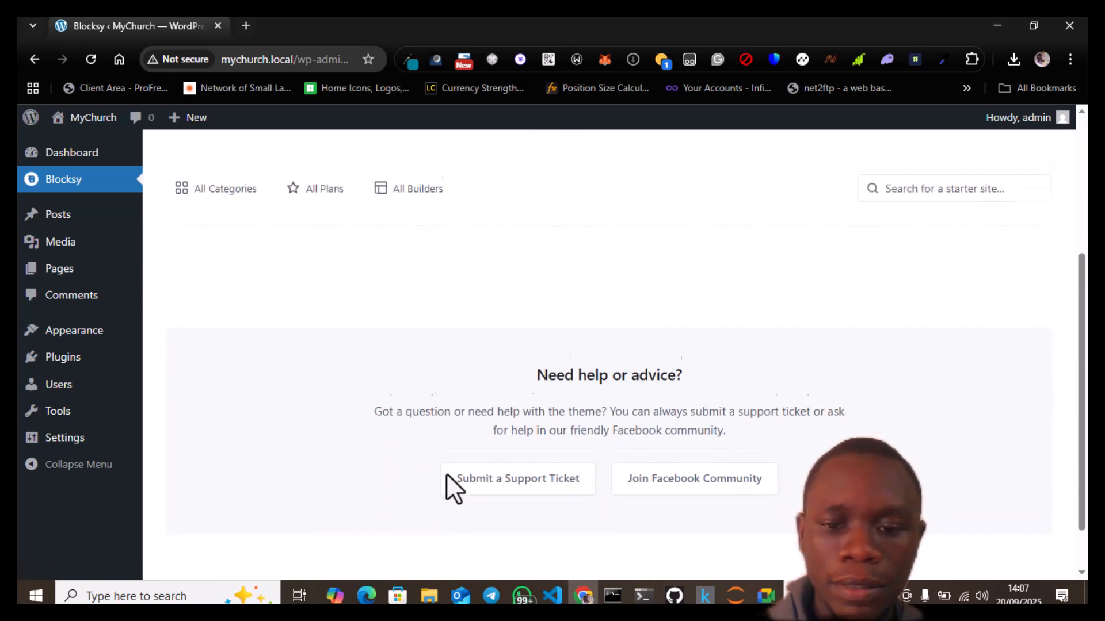
scroll(446, 473, up, 4)
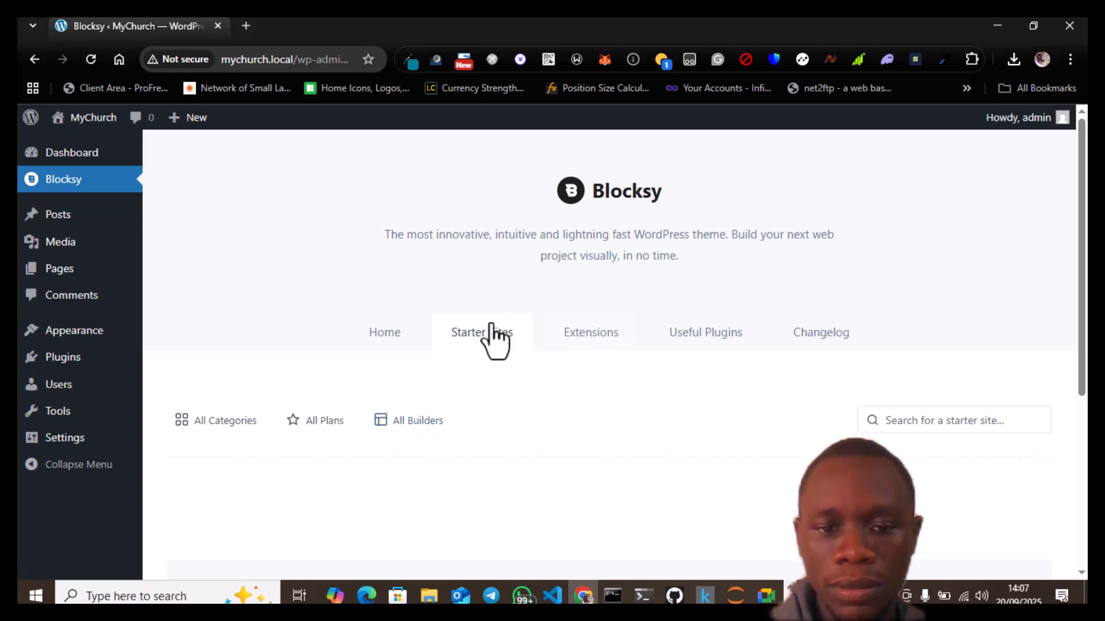
scroll(477, 345, down, 2)
scroll(477, 345, up, 2)
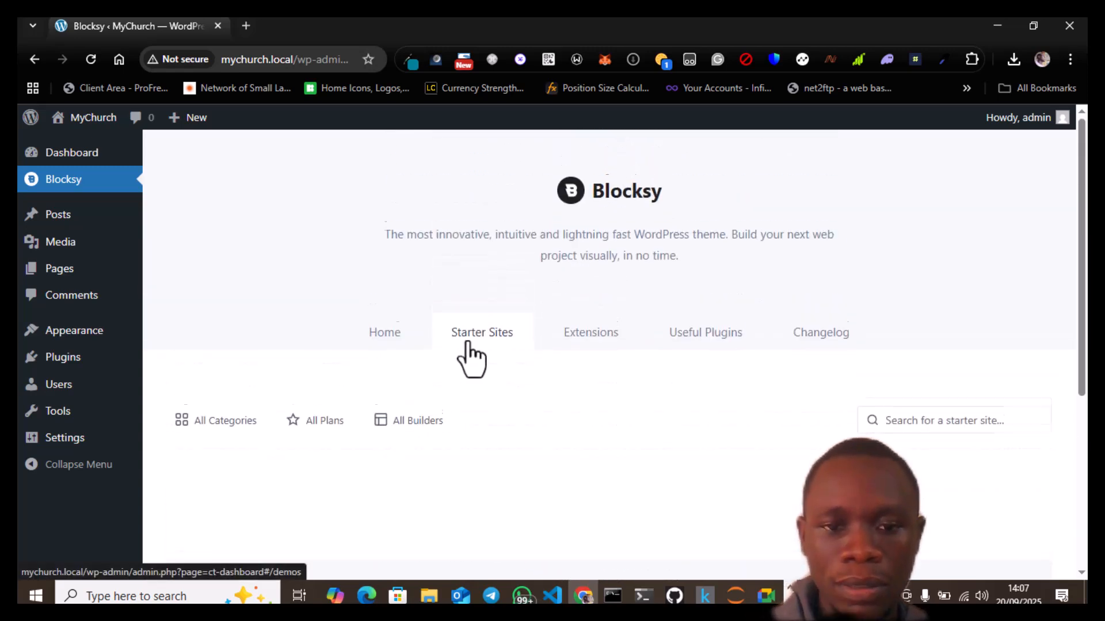
Enable the Cookies Consent extension among Blocksy's free extensions and look over the rest of the extensions list.
click(574, 348)
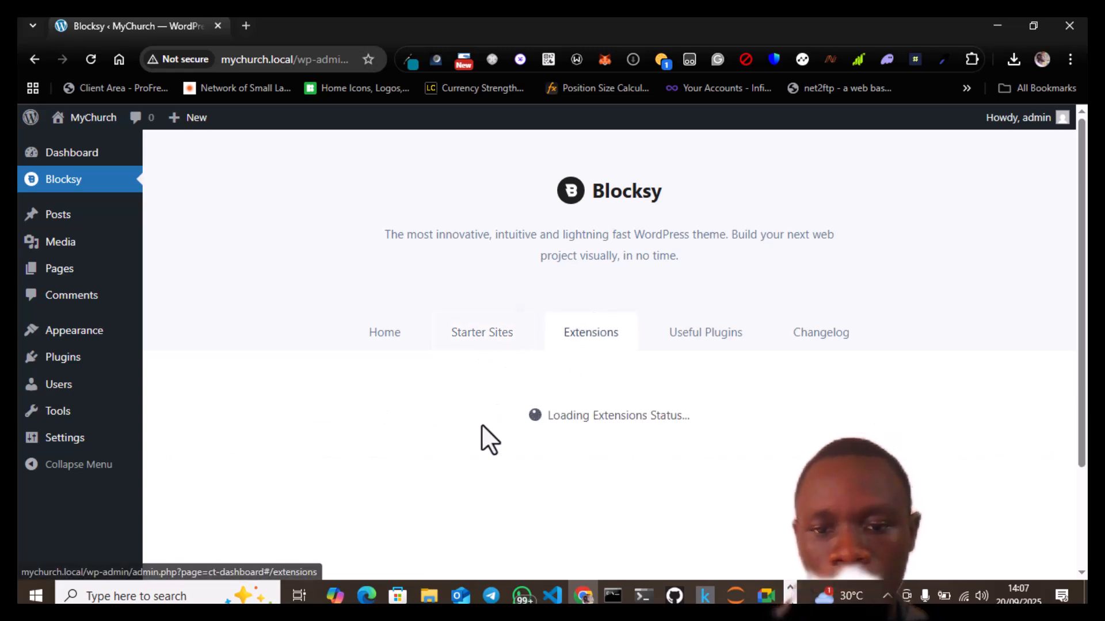
scroll(482, 427, down, 1)
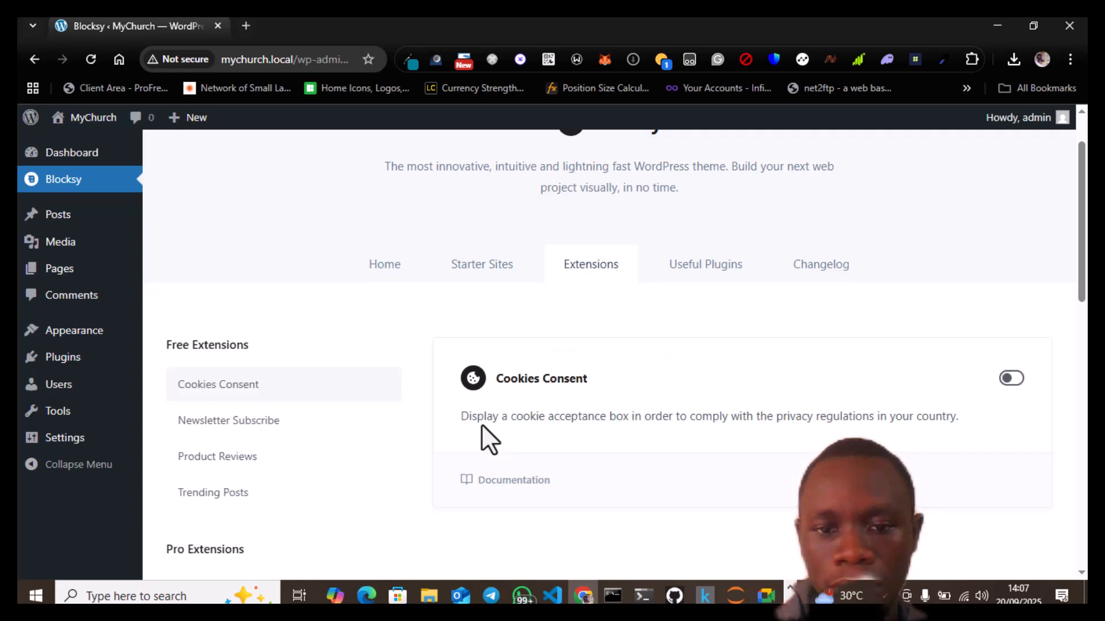
scroll(482, 429, down, 1)
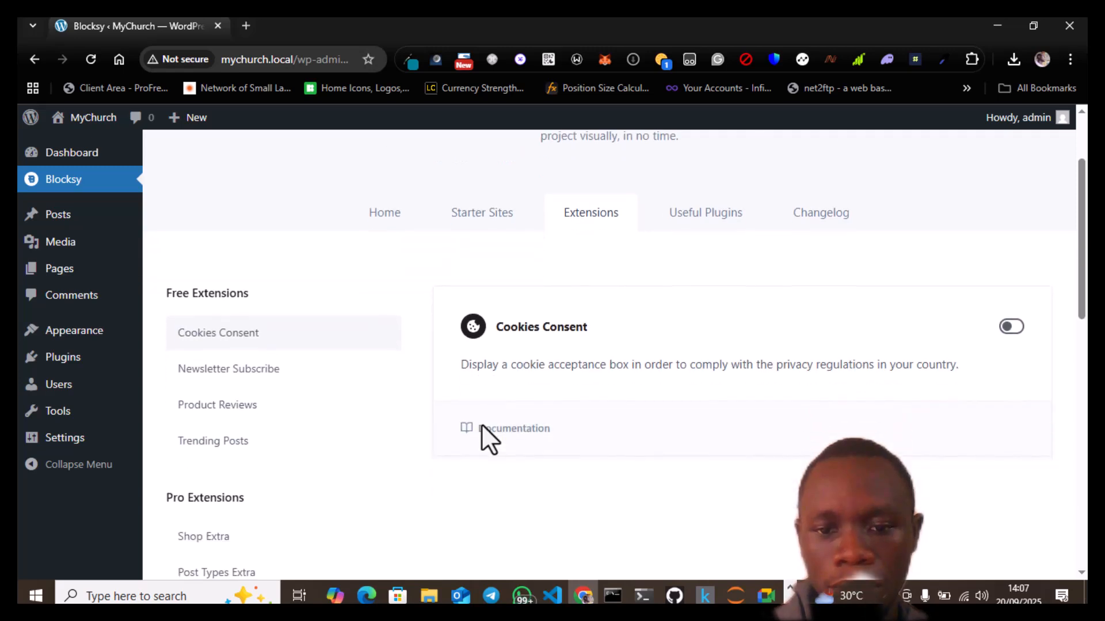
click(1010, 327)
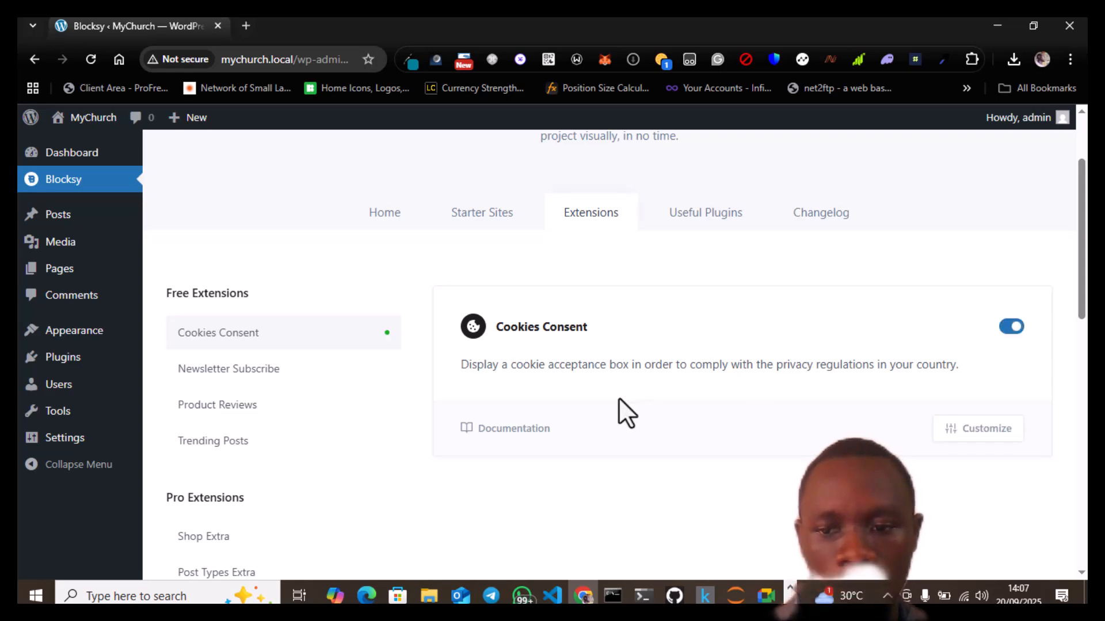
scroll(619, 398, down, 5)
scroll(620, 399, up, 5)
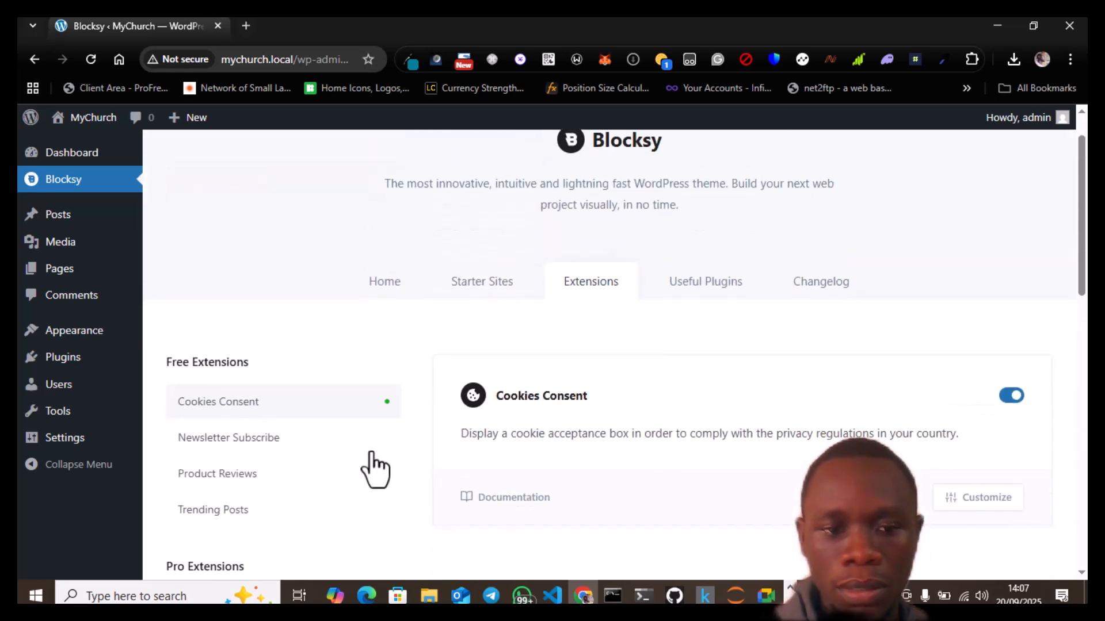
Open Blocksy's Useful Plugins section and look through the recommended plugins.
click(693, 285)
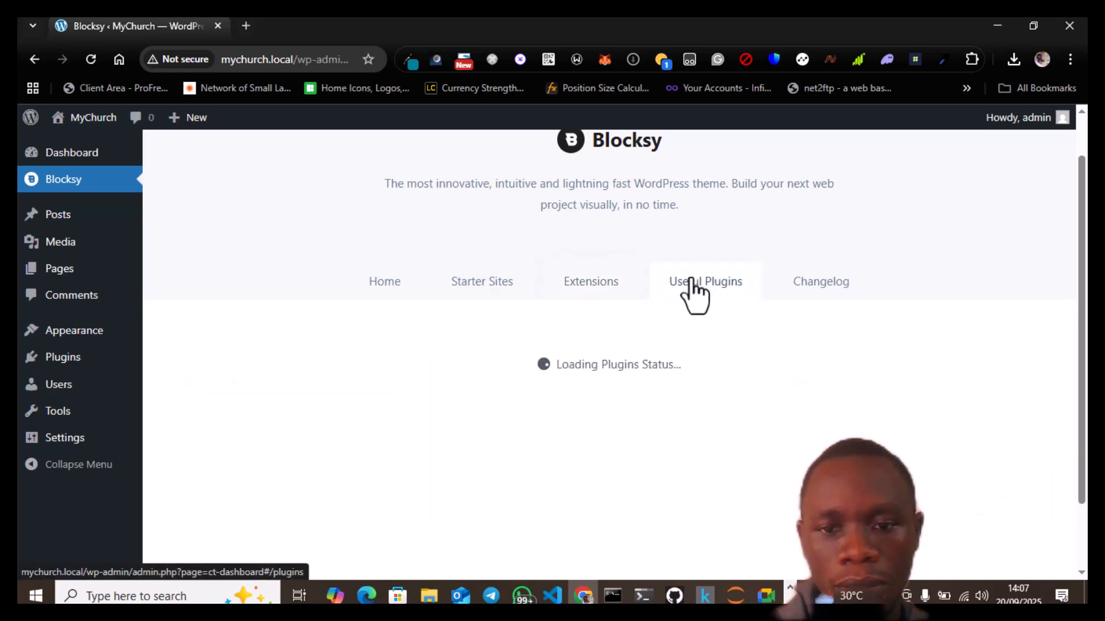
scroll(478, 378, down, 4)
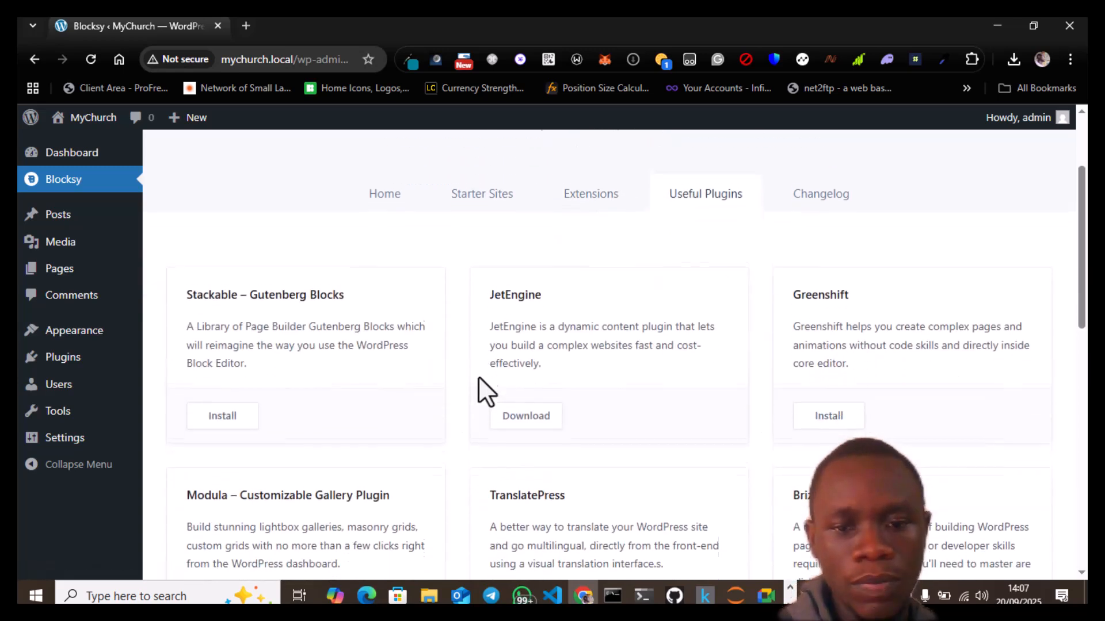
scroll(478, 378, down, 5)
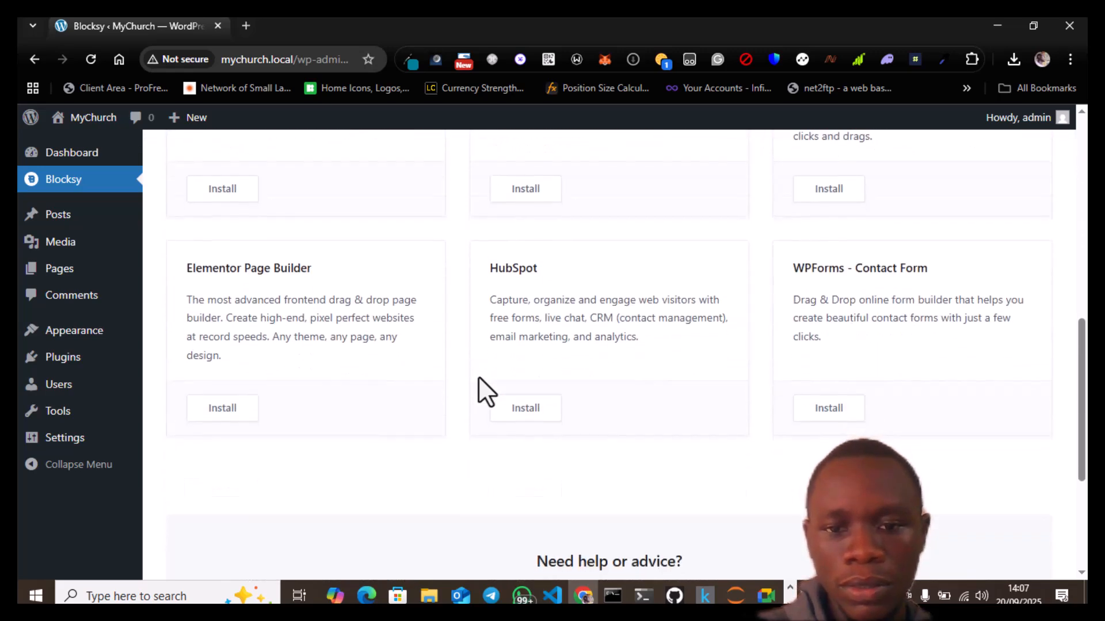
scroll(479, 378, up, 2)
scroll(478, 380, up, 10)
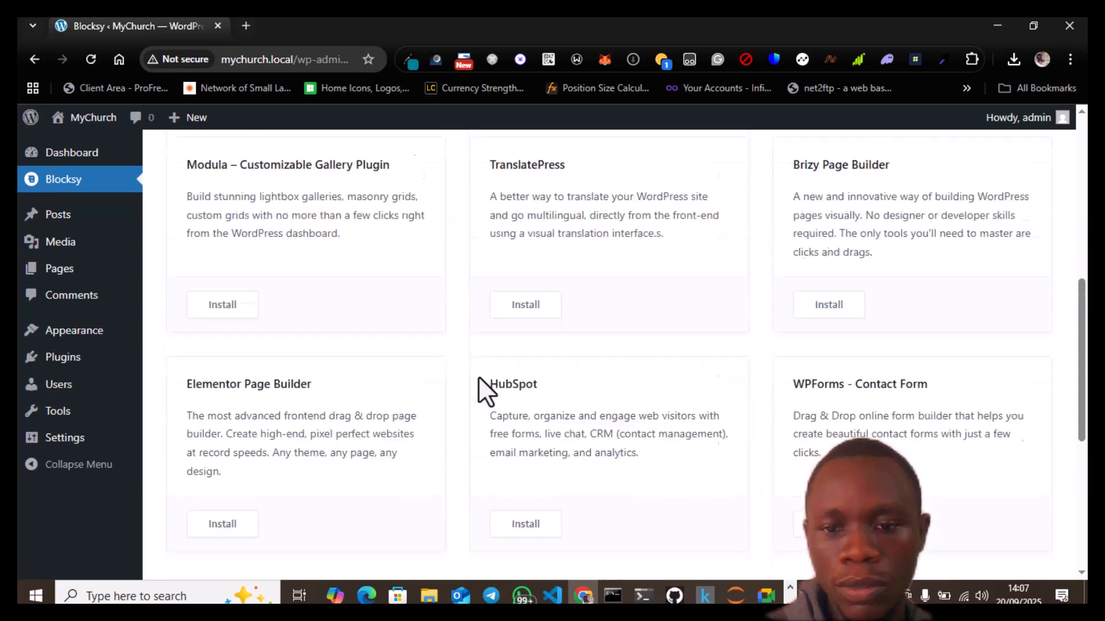
scroll(481, 382, down, 1)
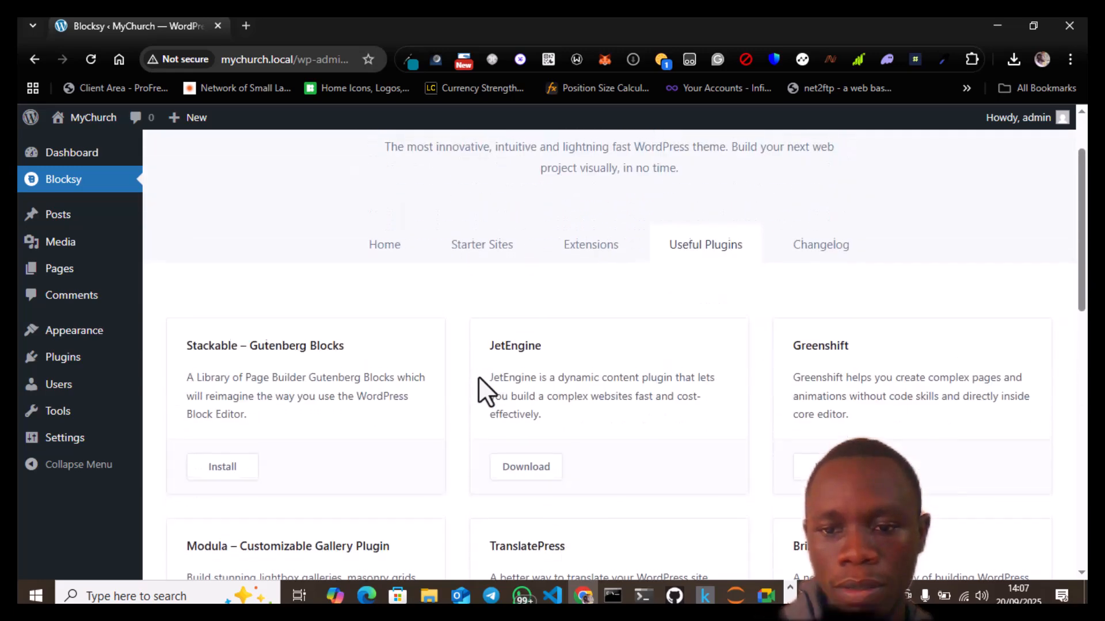
scroll(550, 357, down, 2)
scroll(547, 350, down, 8)
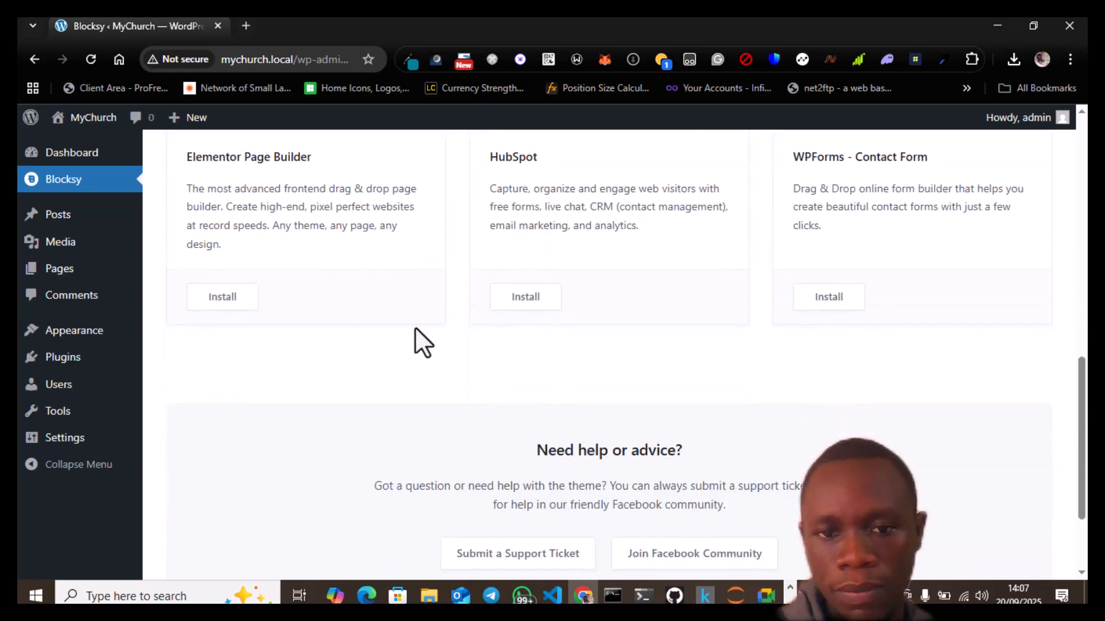
scroll(415, 334, up, 2)
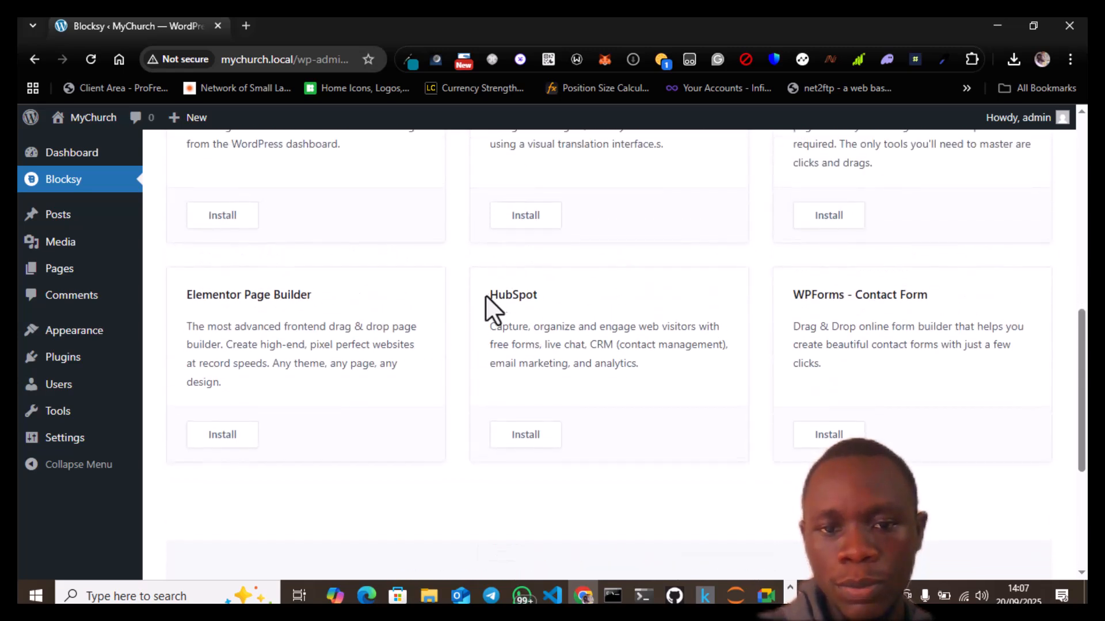
Read the HubSpot plugin's description, examining its live chat, CRM and analytics features.
drag(485, 295, 538, 291)
click(537, 292)
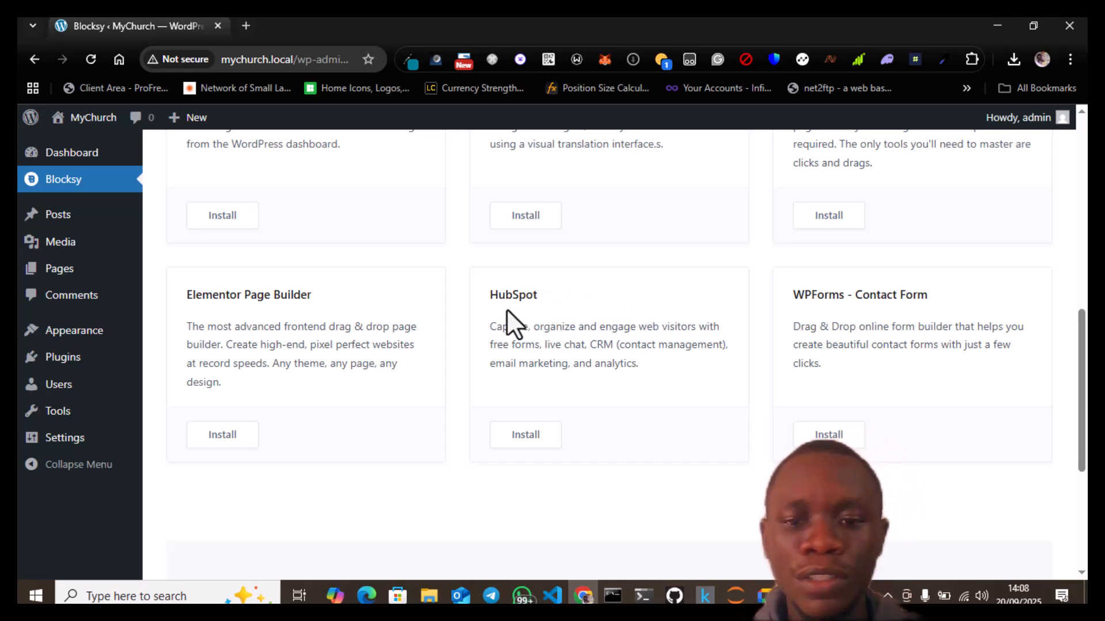
drag(543, 344, 587, 344)
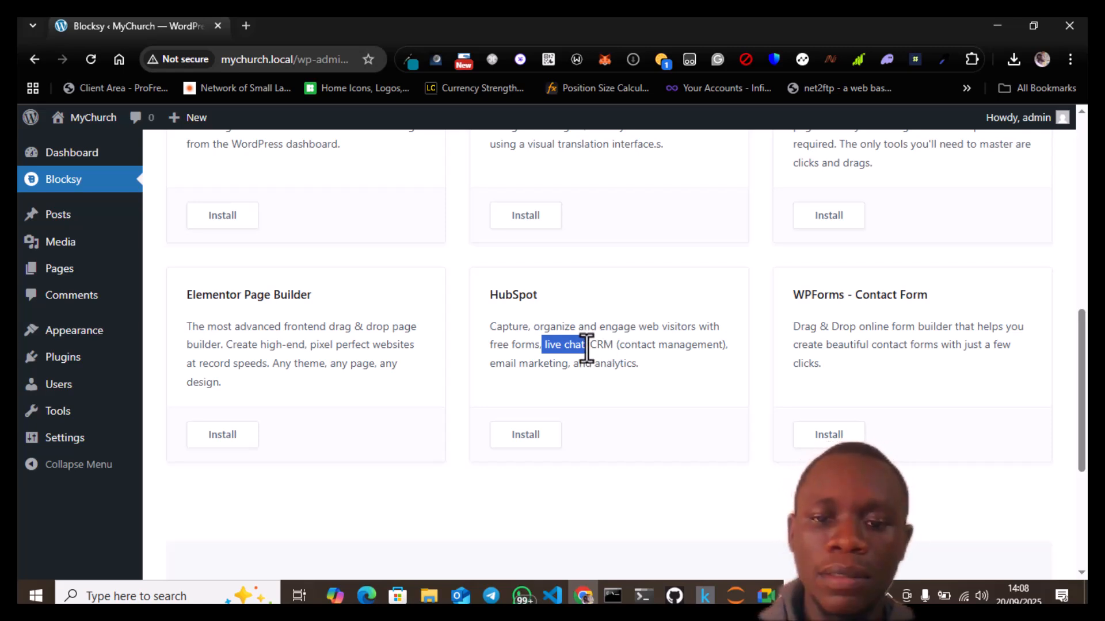
drag(590, 344, 698, 343)
click(720, 339)
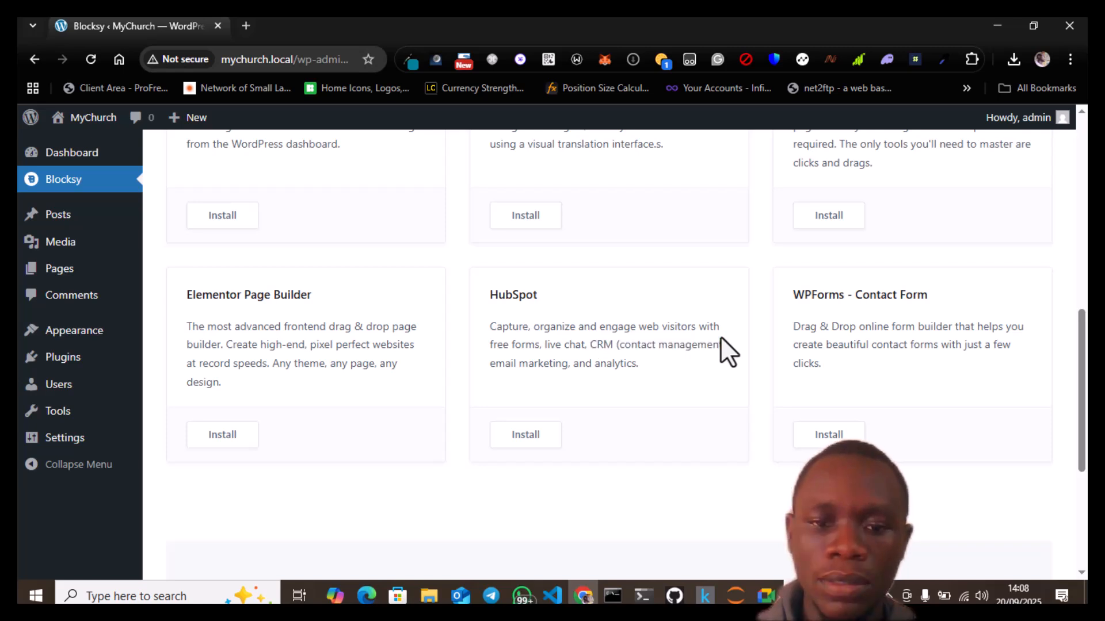
drag(573, 363, 622, 368)
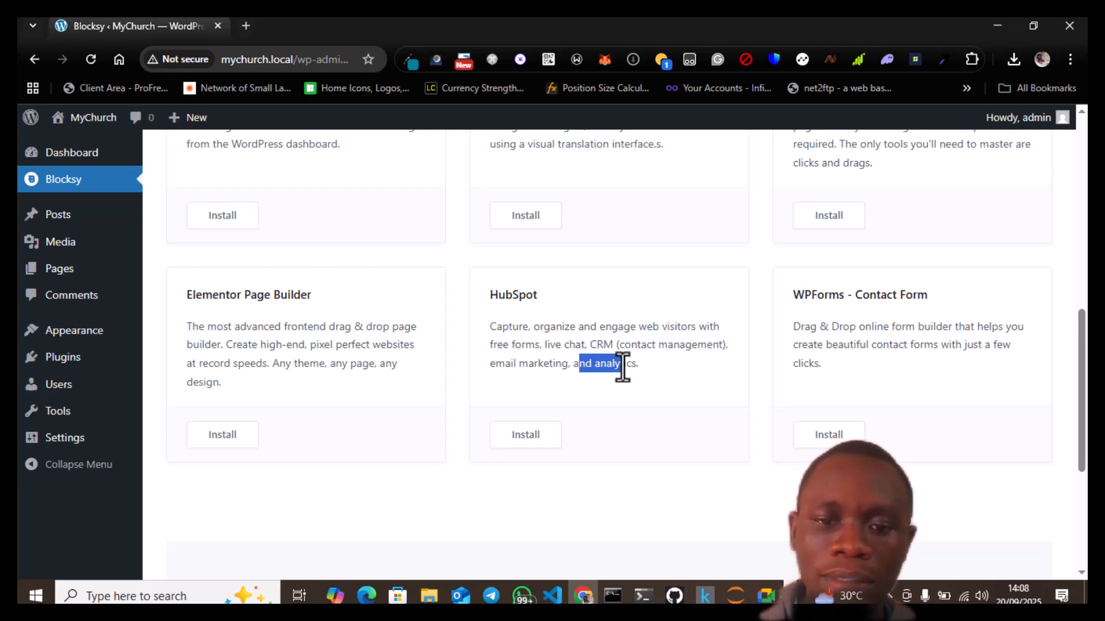
click(652, 366)
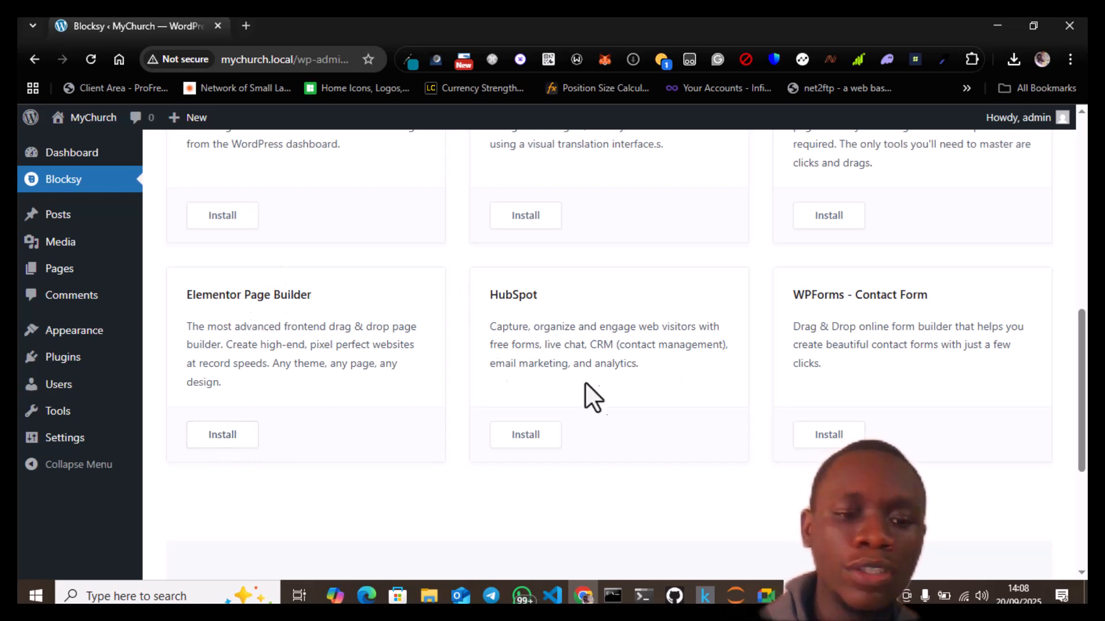
Review the full set of recommended plugin cards again, from Stackable and JetEngine to Elementor and WPForms.
scroll(680, 352, up, 2)
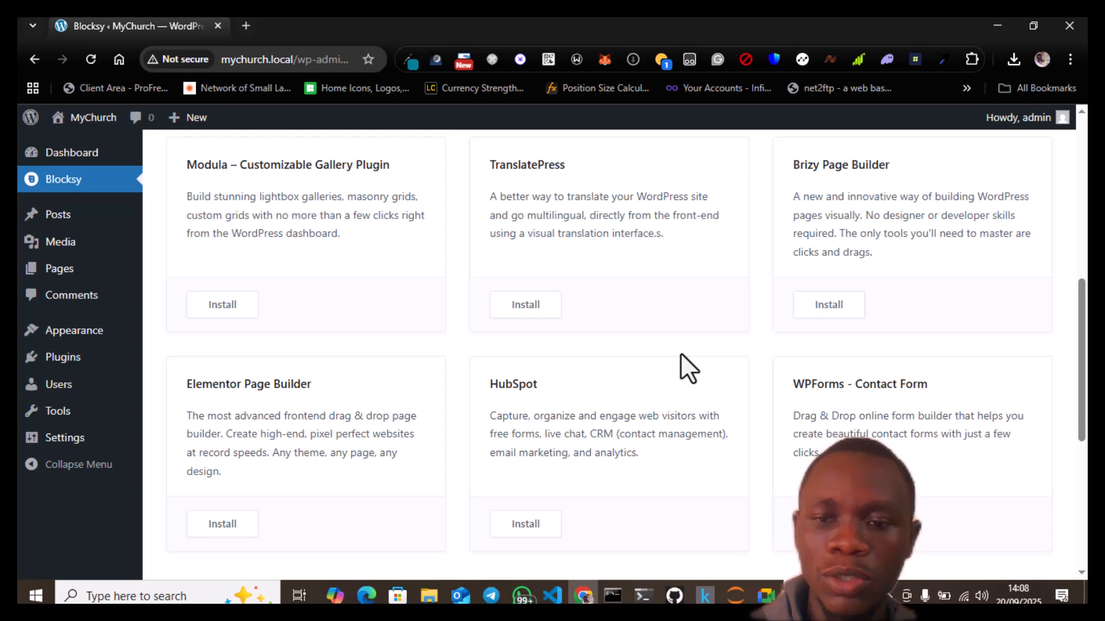
scroll(681, 352, up, 5)
scroll(680, 354, up, 1)
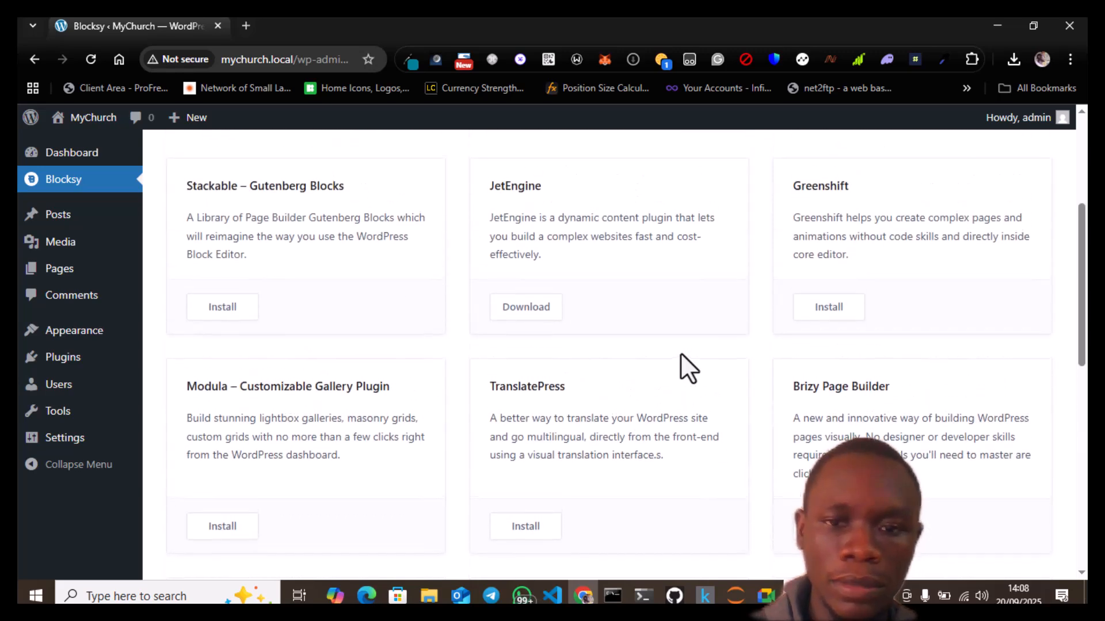
scroll(680, 354, up, 4)
scroll(680, 354, down, 2)
scroll(681, 354, down, 10)
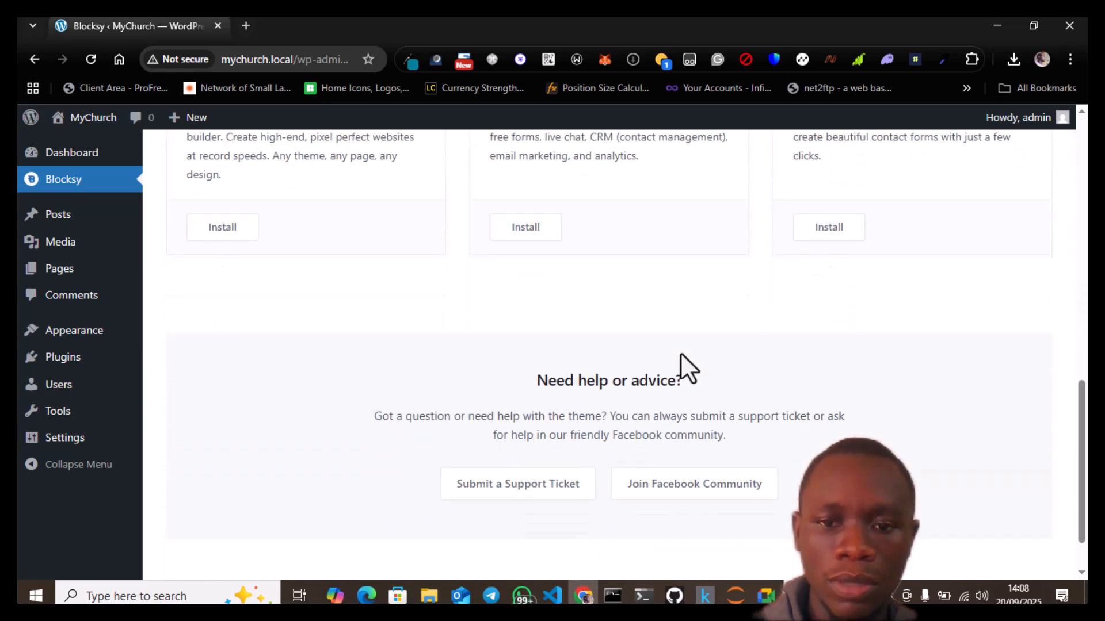
scroll(681, 354, up, 3)
scroll(681, 354, down, 1)
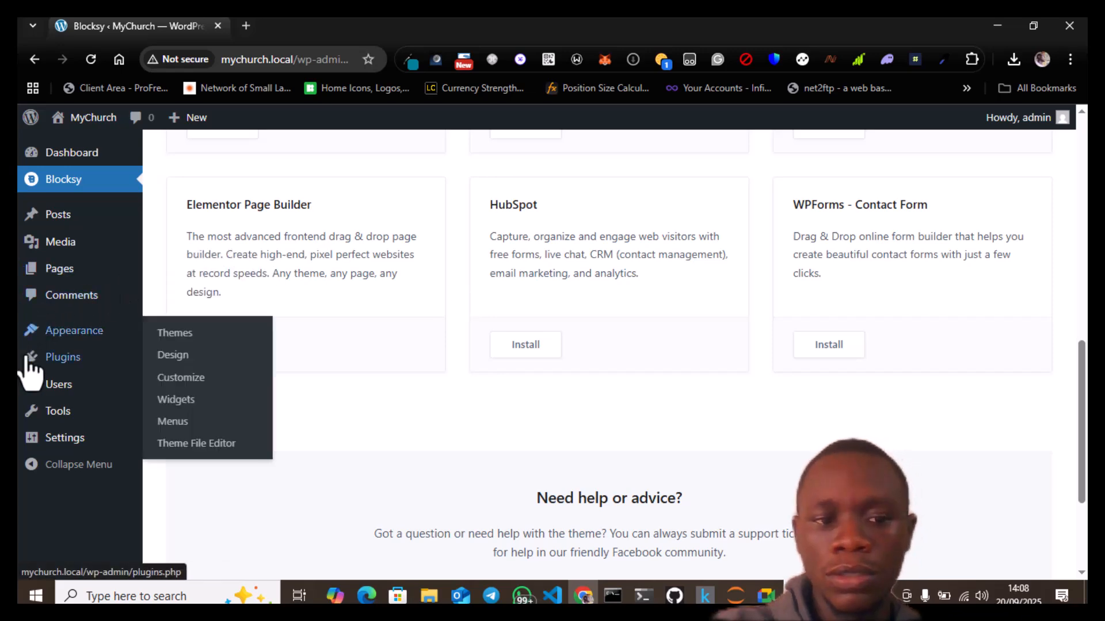
scroll(409, 280, up, 5)
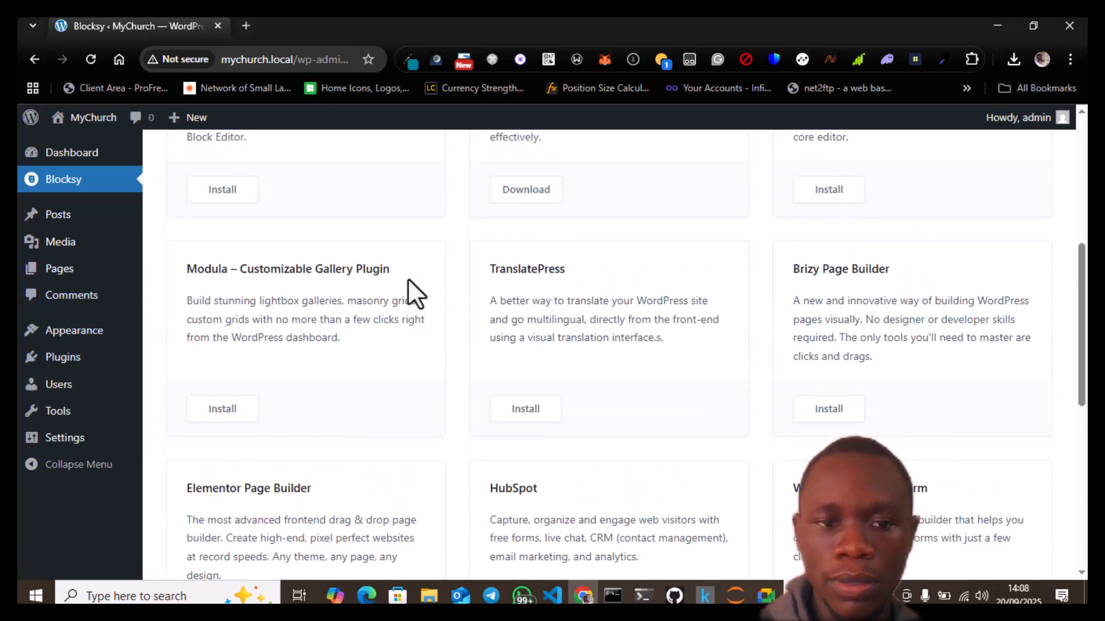
scroll(409, 281, down, 3)
scroll(407, 278, down, 5)
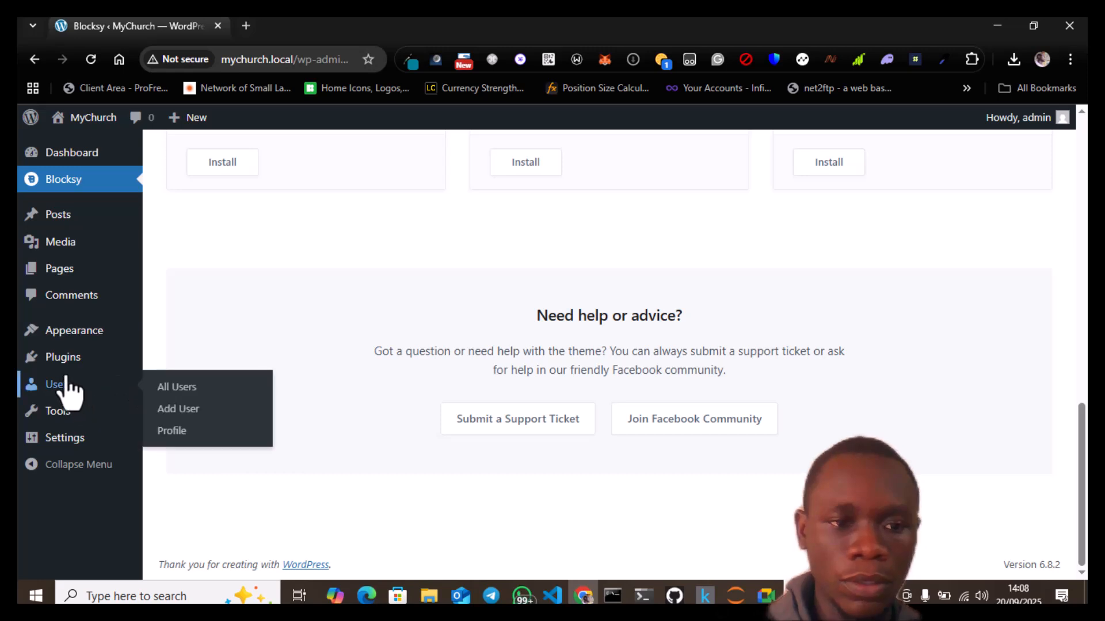
Open the Add Plugins page and search the plugin directory for "elementor".
mouse_move(64, 380)
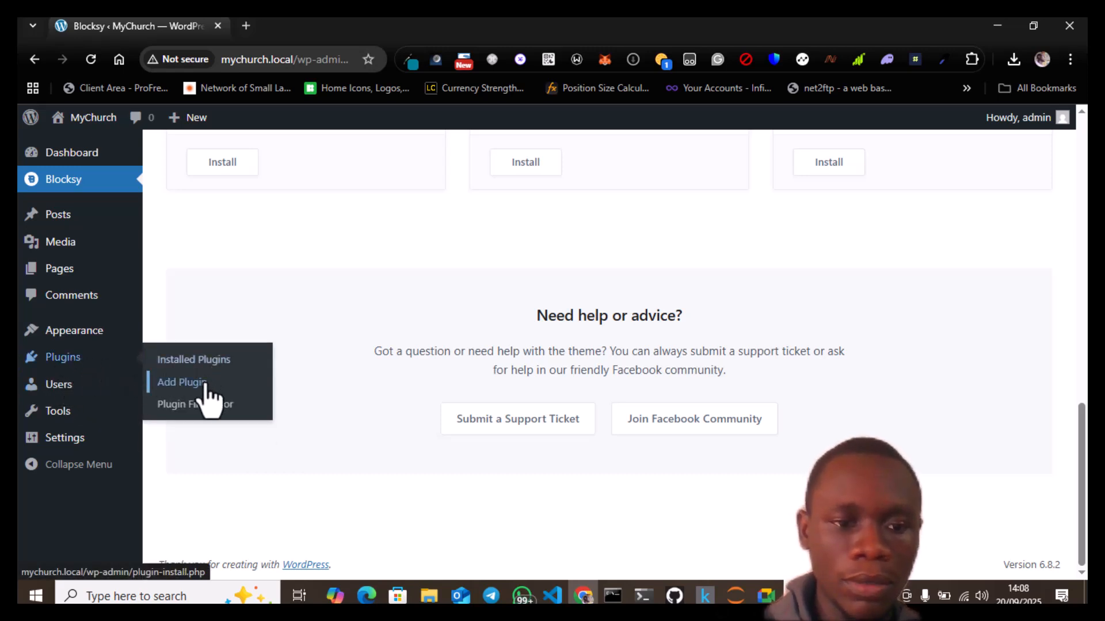
click(183, 383)
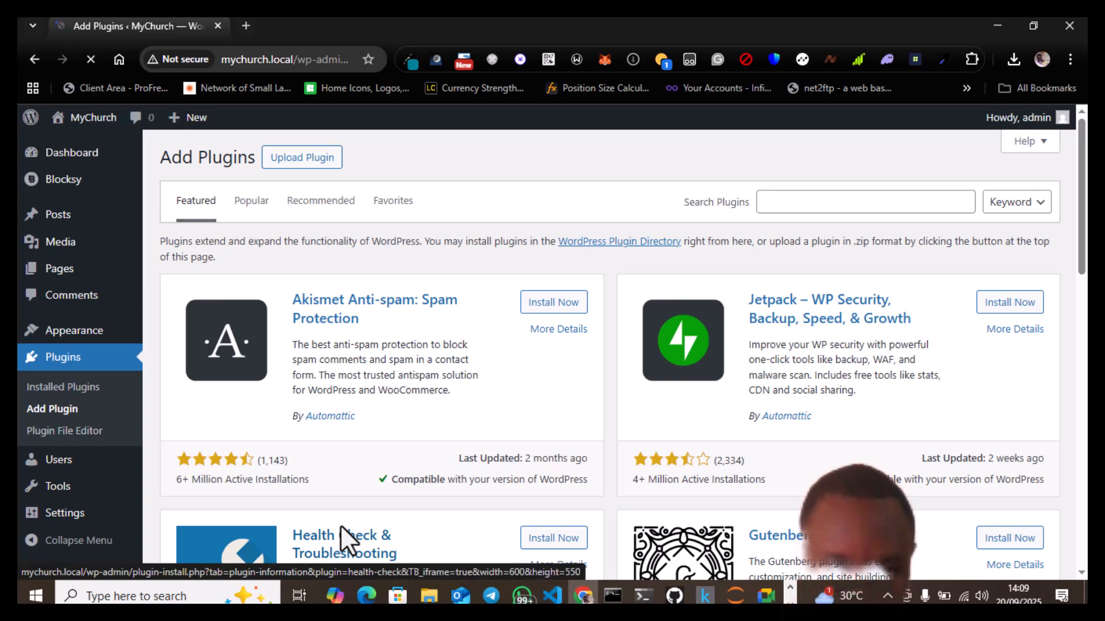
click(827, 205)
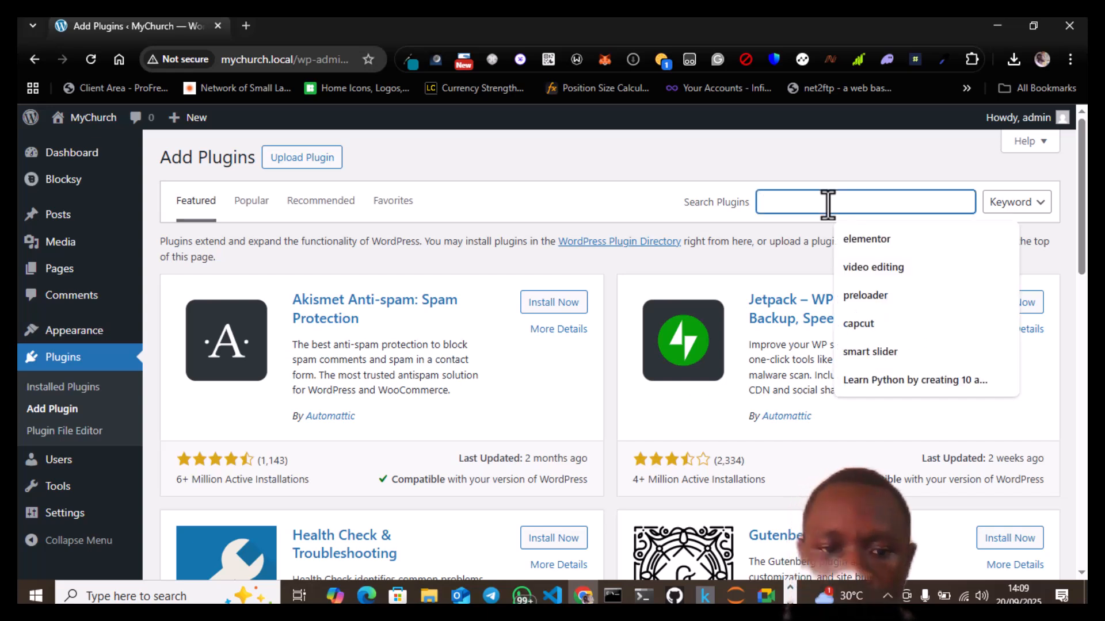
text(elementor)
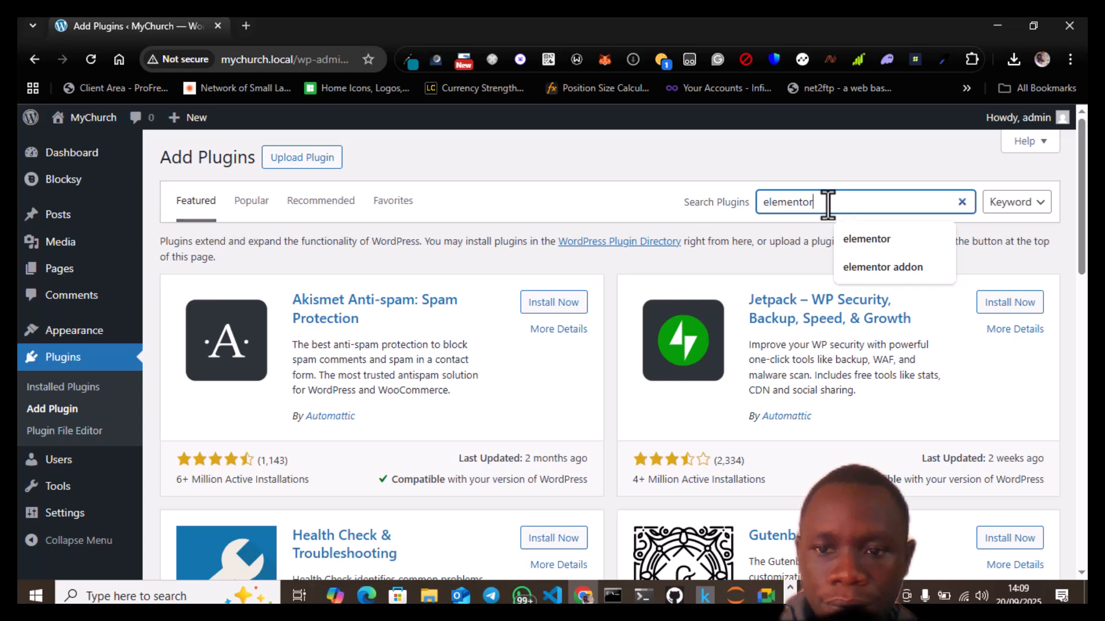
key(Return)
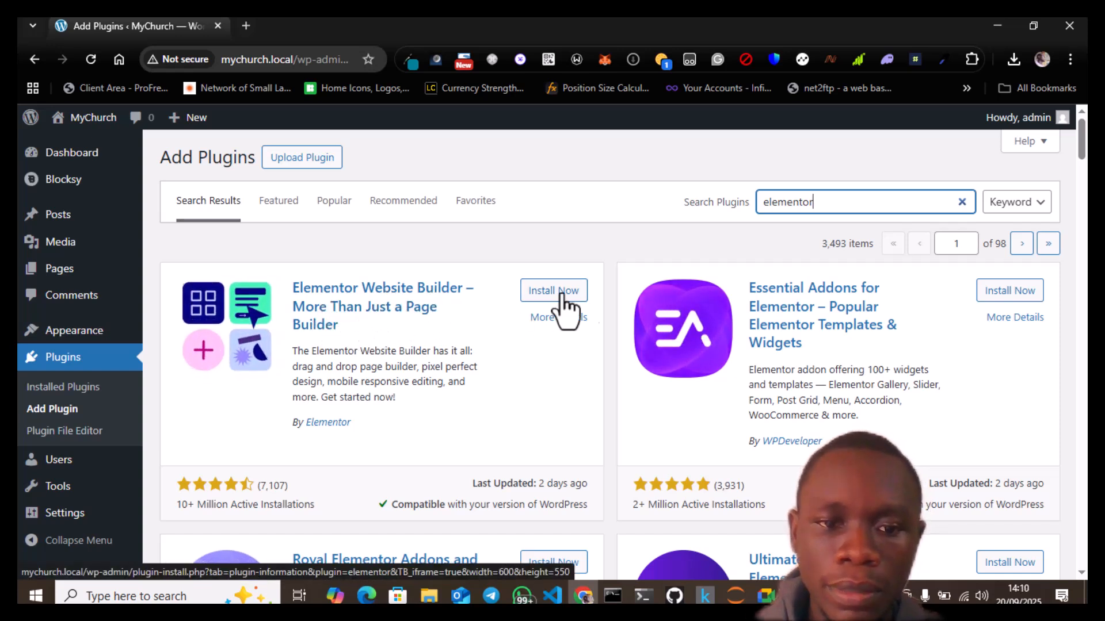
Try to install the Elementor Website Builder plugin and look over its active installations and the neighbouring add-ons.
click(535, 296)
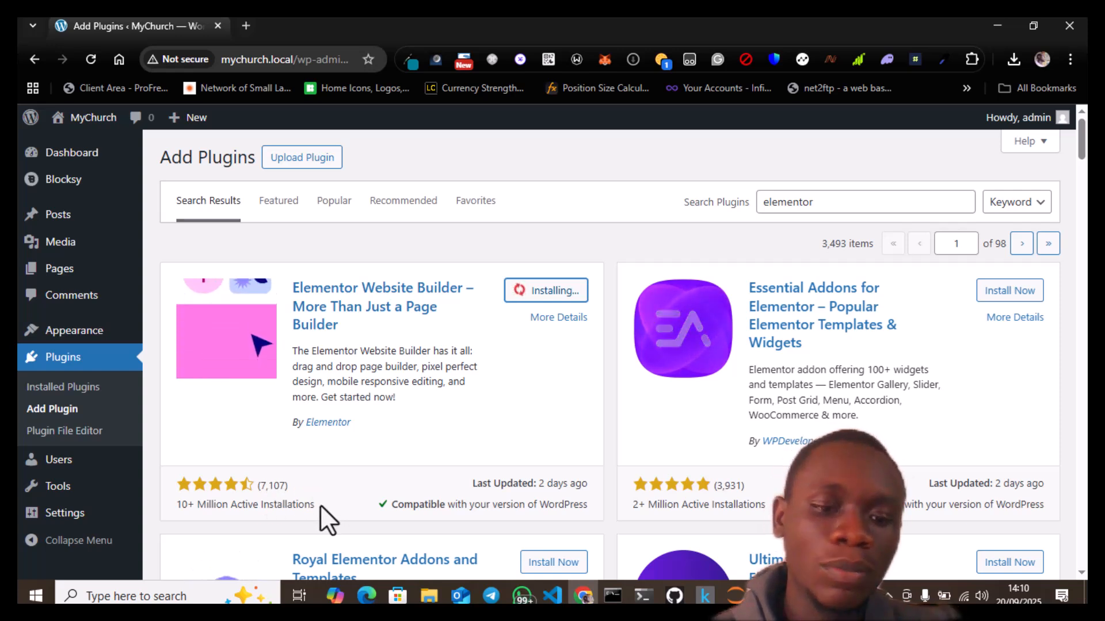
drag(315, 505, 197, 504)
click(333, 519)
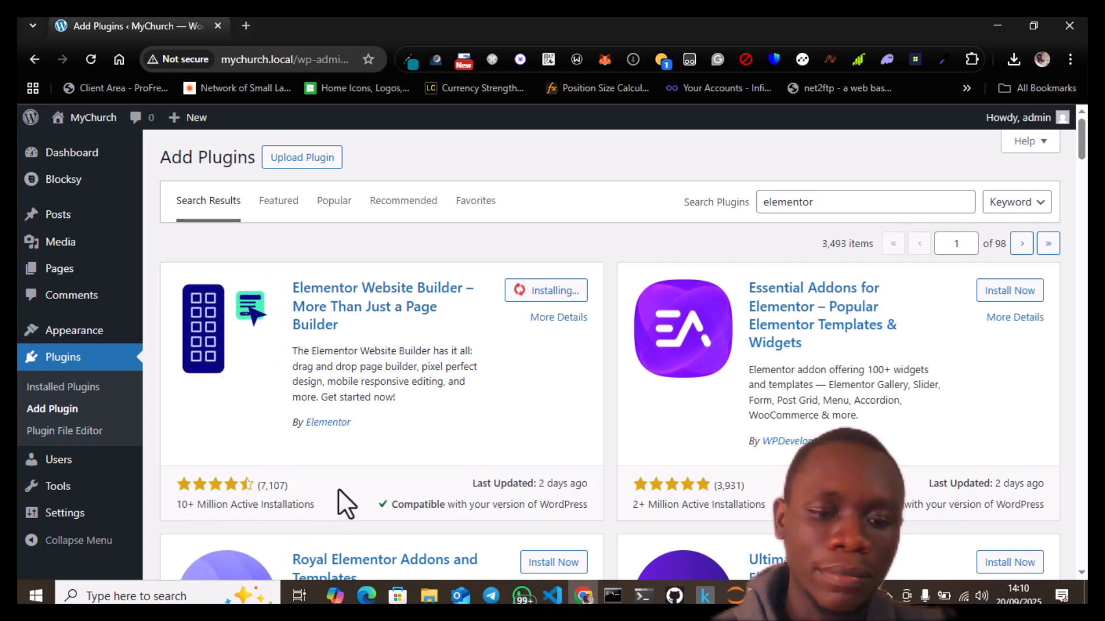
scroll(337, 488, down, 1)
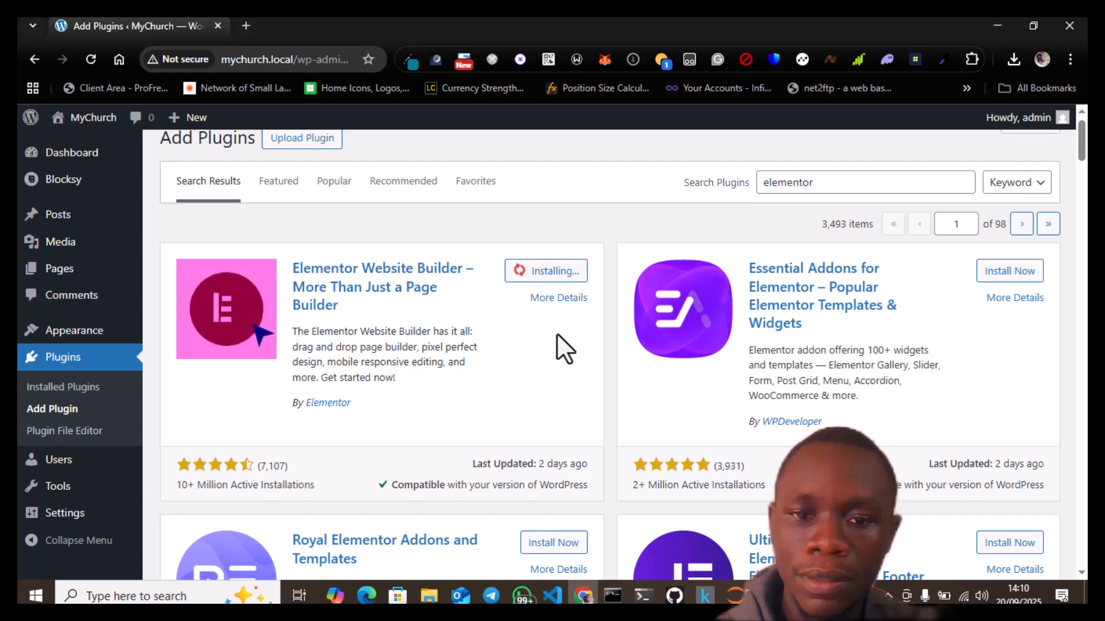
scroll(557, 333, down, 1)
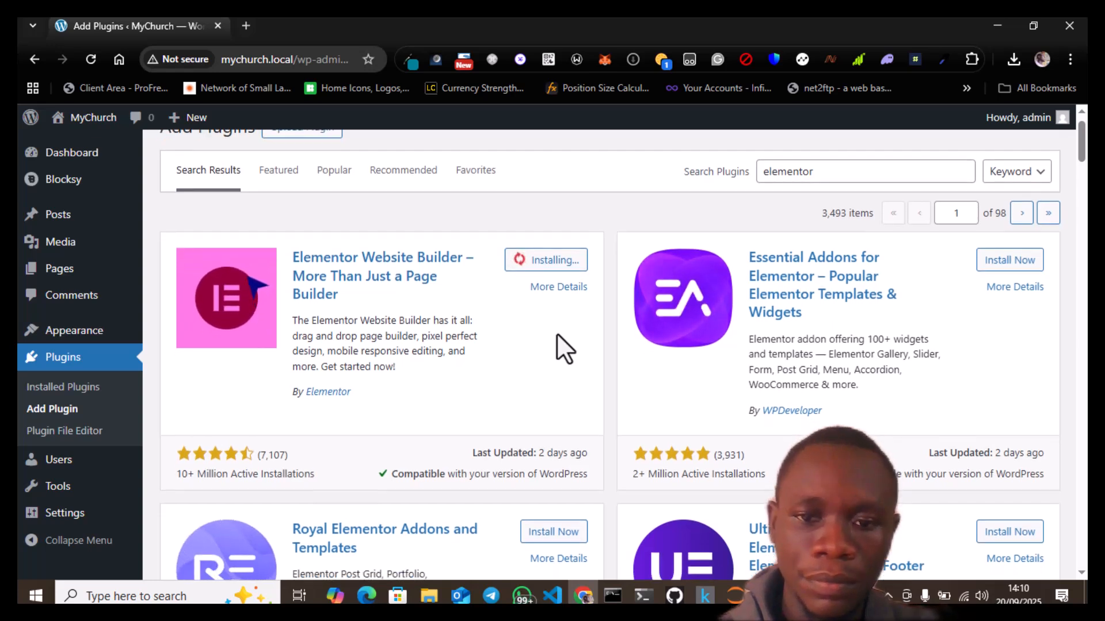
scroll(557, 334, down, 1)
scroll(557, 334, down, 1)
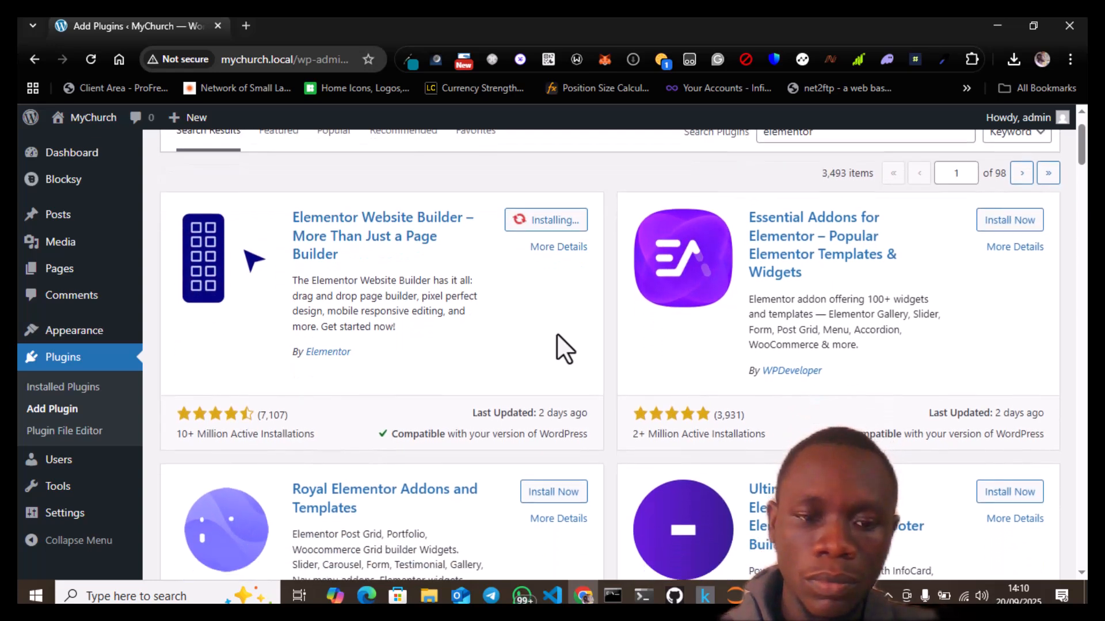
scroll(829, 234, down, 1)
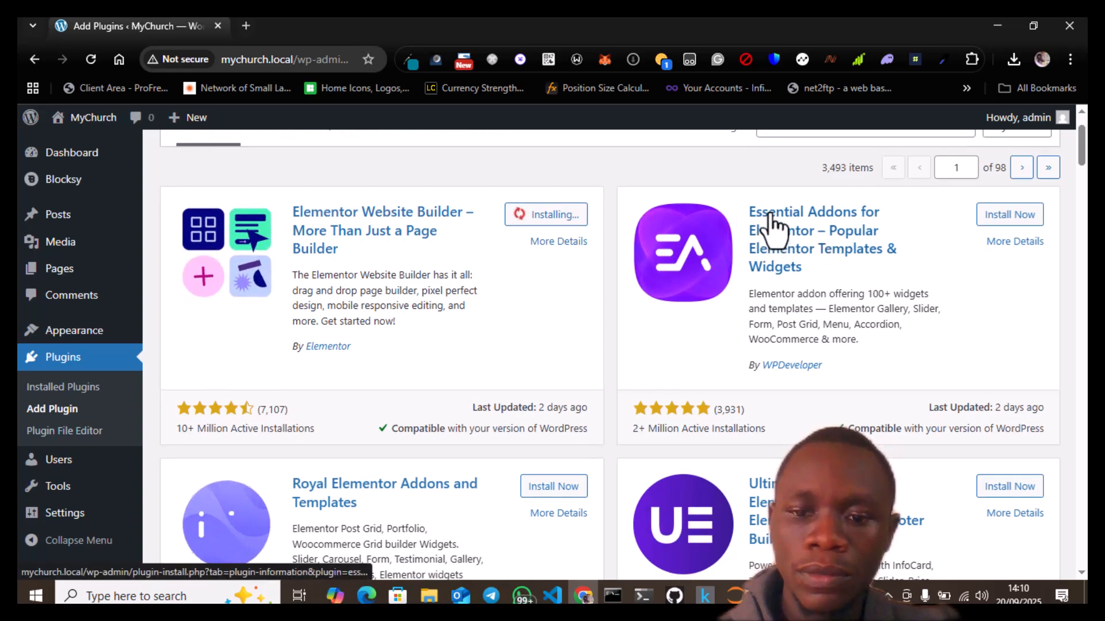
scroll(563, 348, down, 1)
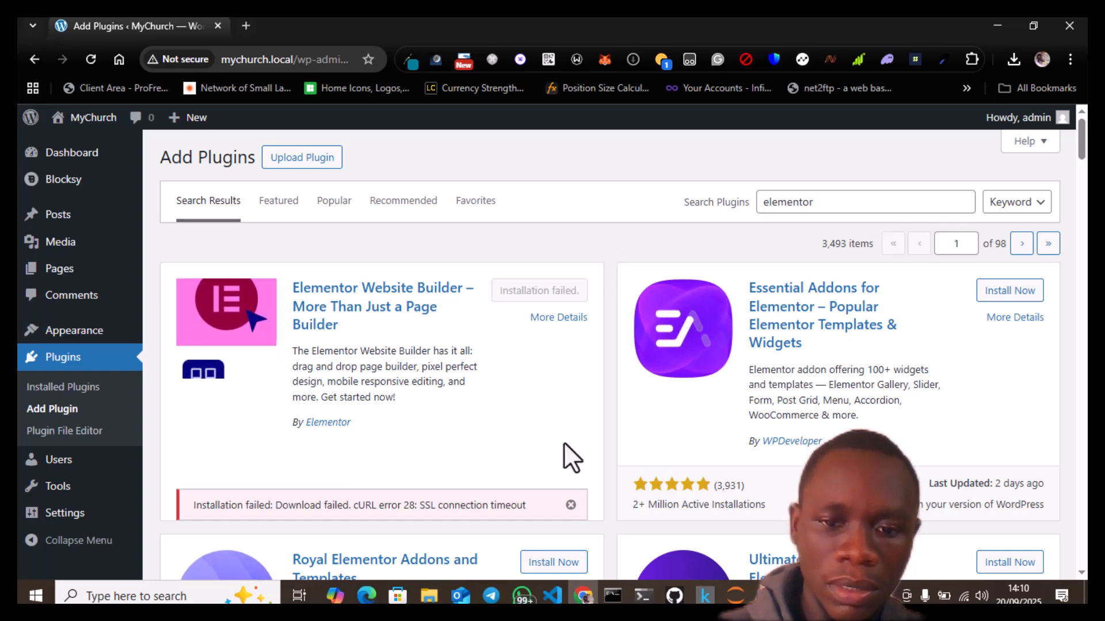
Dismiss the Elementor Website Builder installation error notice and install the Essential Addons for Elementor plugin.
click(570, 505)
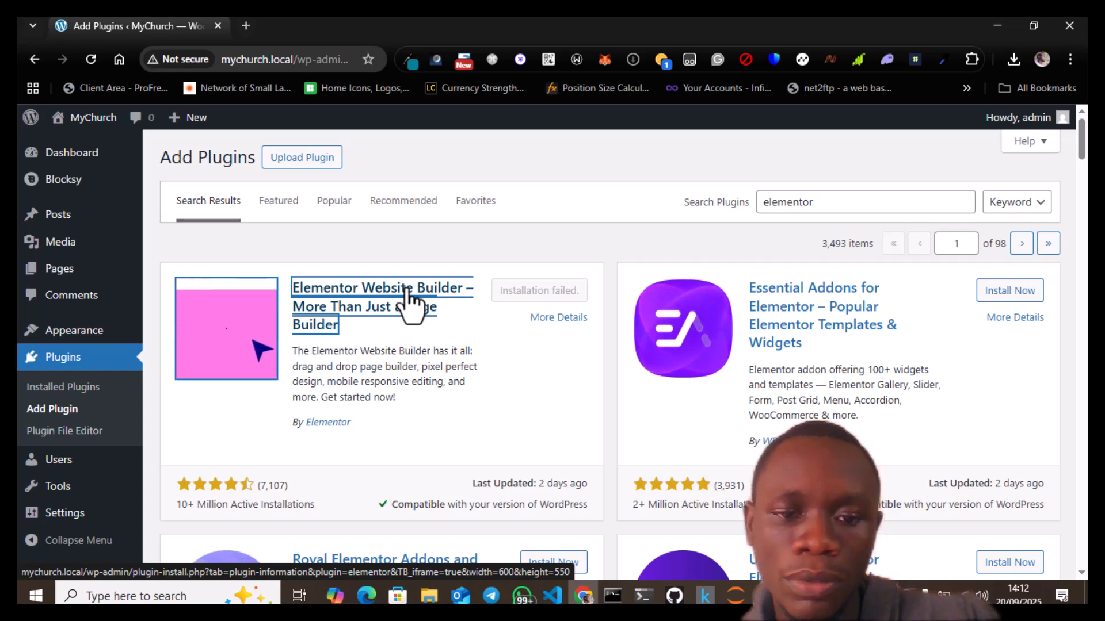
click(995, 298)
scroll(881, 372, down, 3)
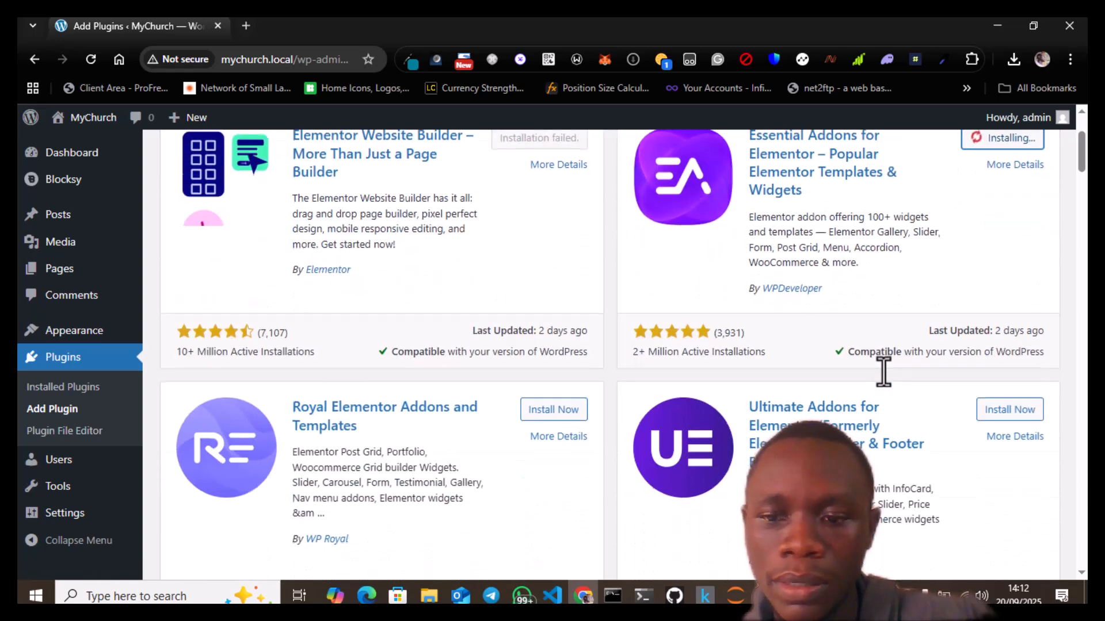
scroll(928, 280, up, 1)
scroll(929, 280, down, 2)
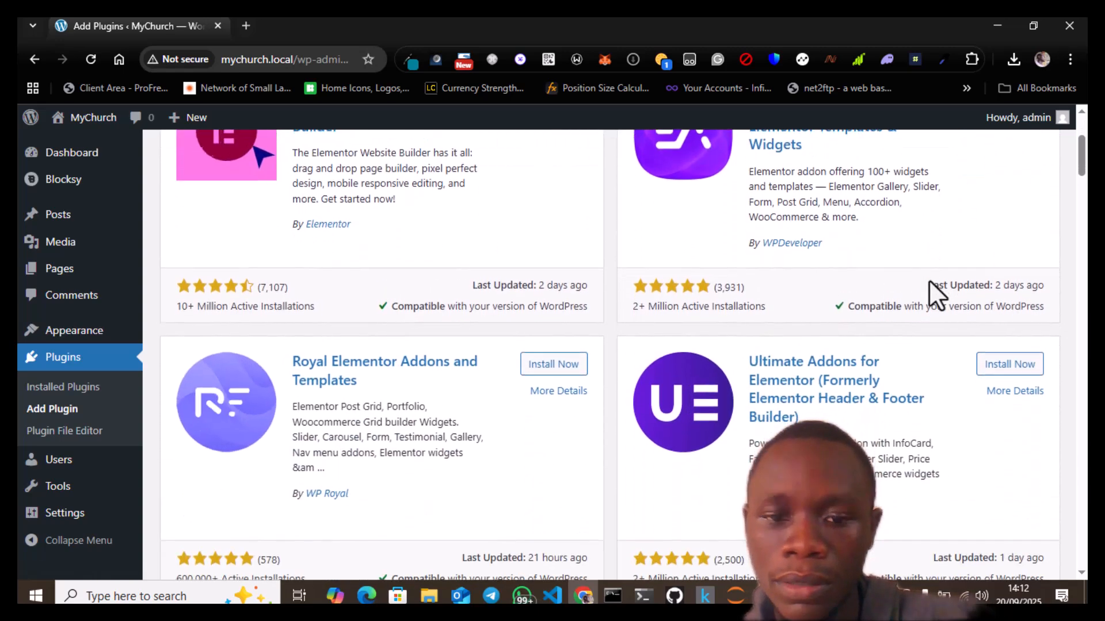
scroll(928, 280, up, 3)
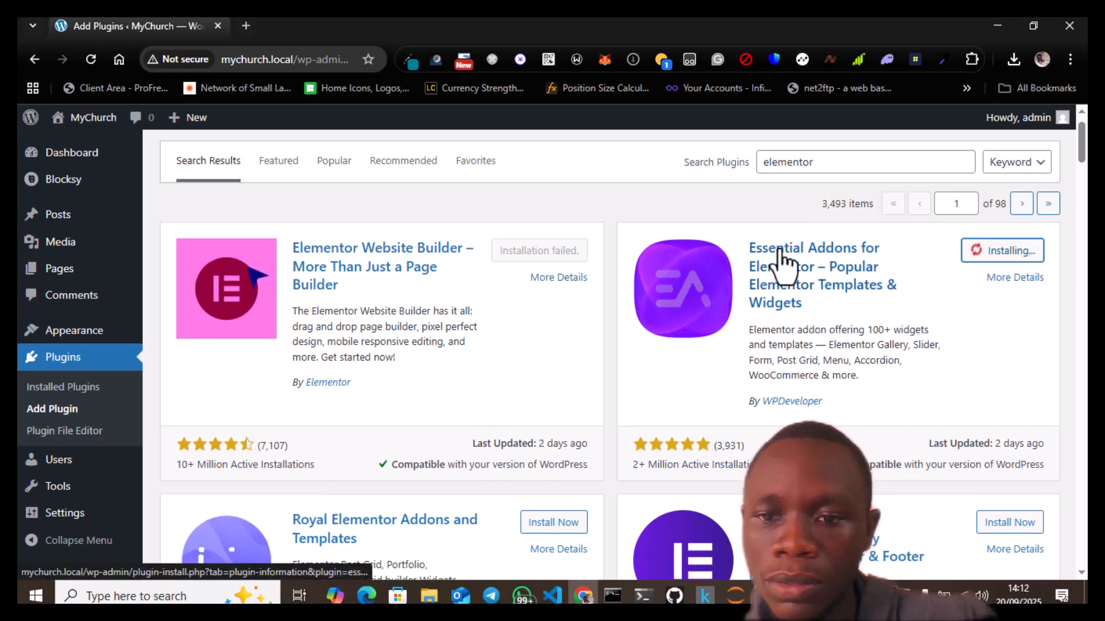
Try to install the ElementsKit Elementor Addons and Templates plugin from the elementor search results.
scroll(900, 342, down, 3)
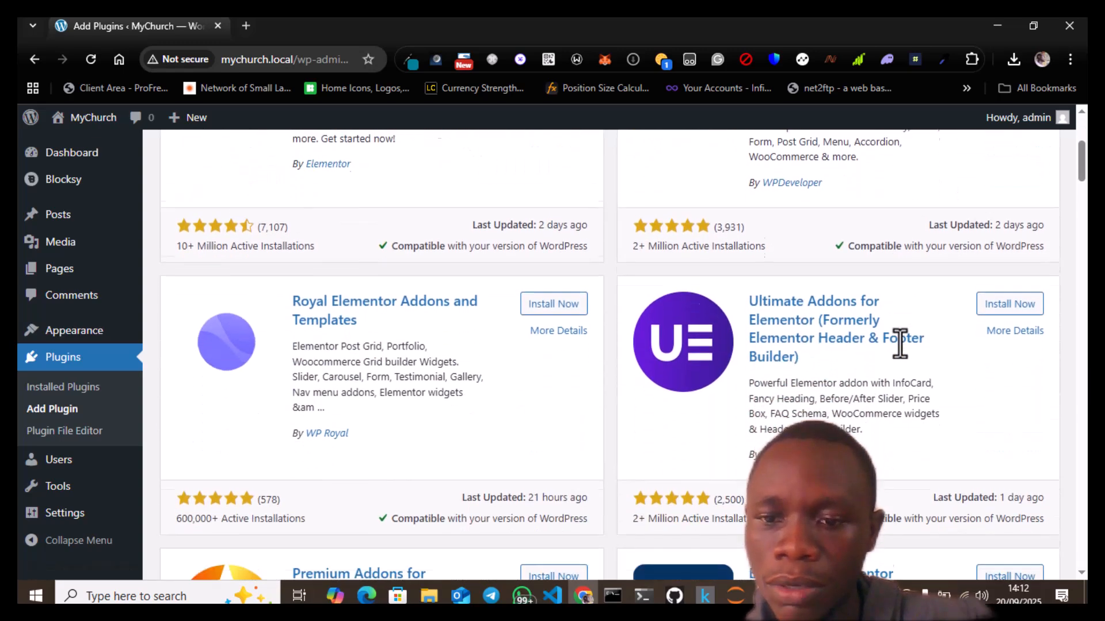
scroll(900, 344, down, 3)
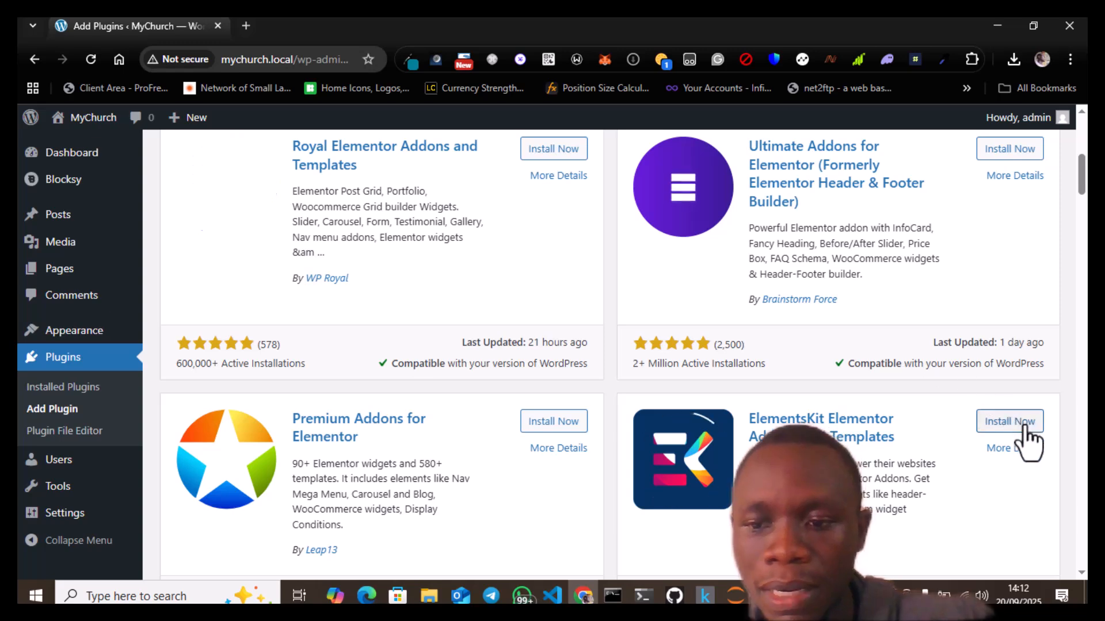
click(1022, 426)
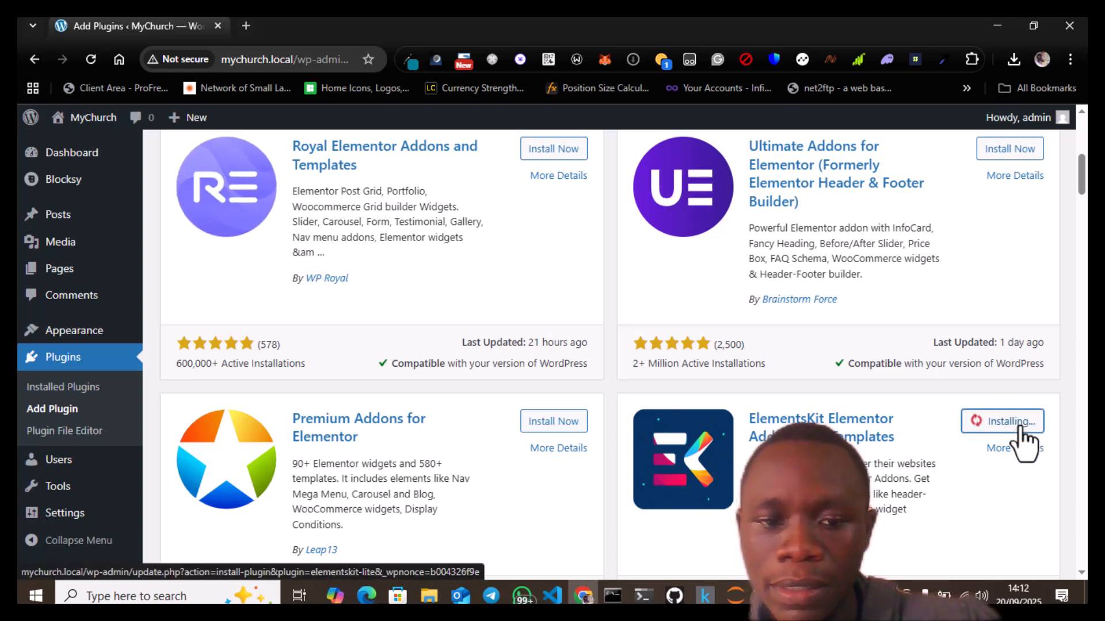
Start installing the MetForm contact form, survey and quiz builder for Elementor.
scroll(720, 433, down, 3)
scroll(721, 430, down, 8)
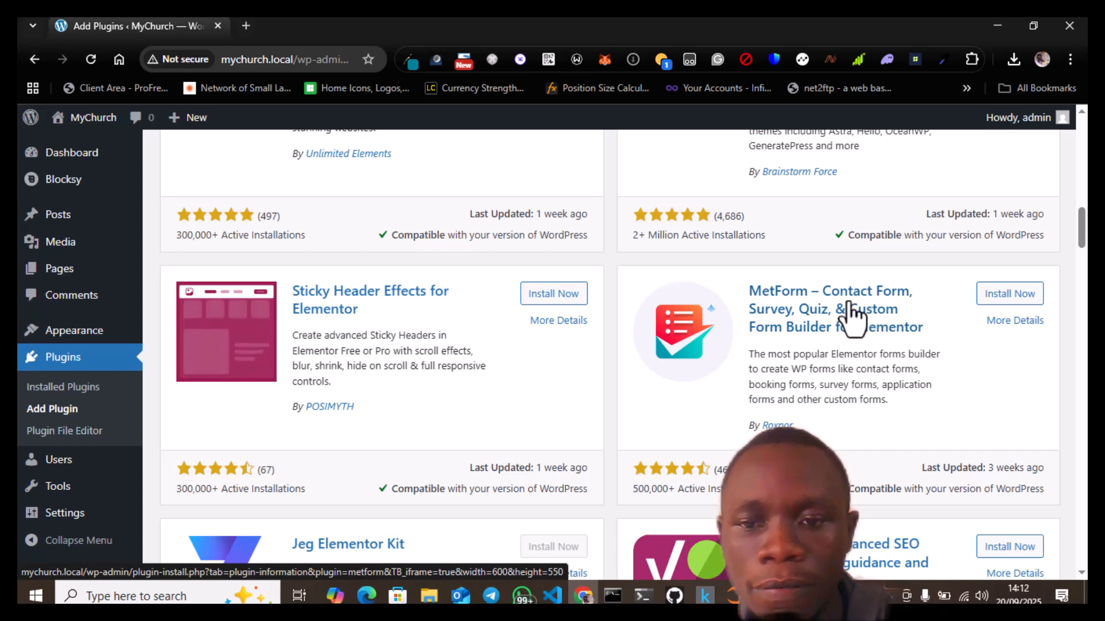
click(1000, 295)
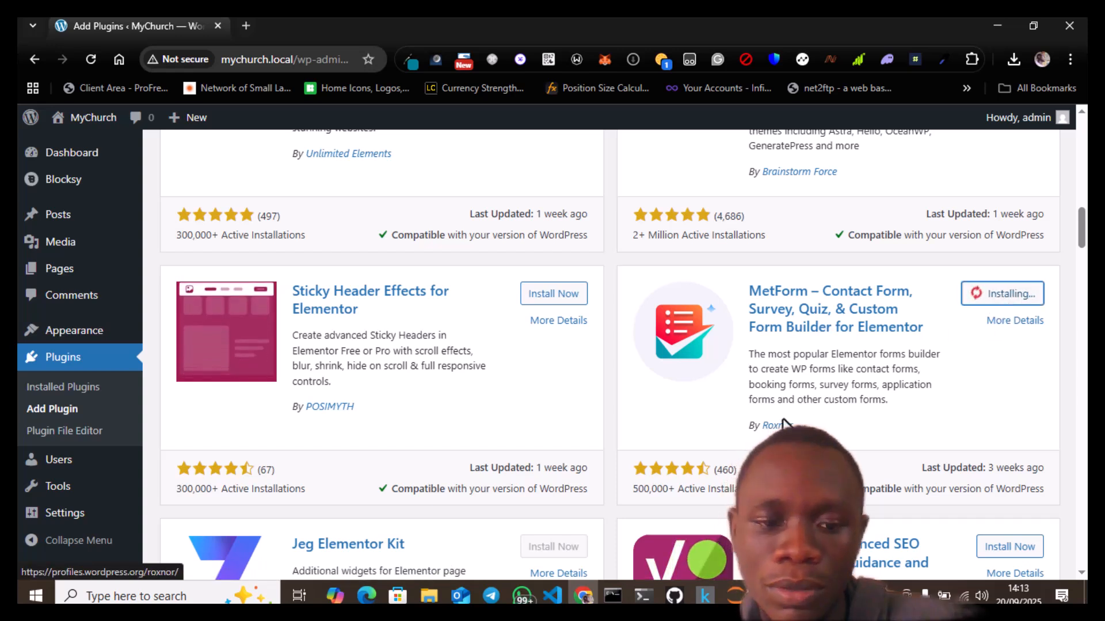
Look past the Jeg Elementor Kit and Yoast SEO entries and start installing Skyboot Custom Icons for Elementor.
scroll(784, 425, down, 2)
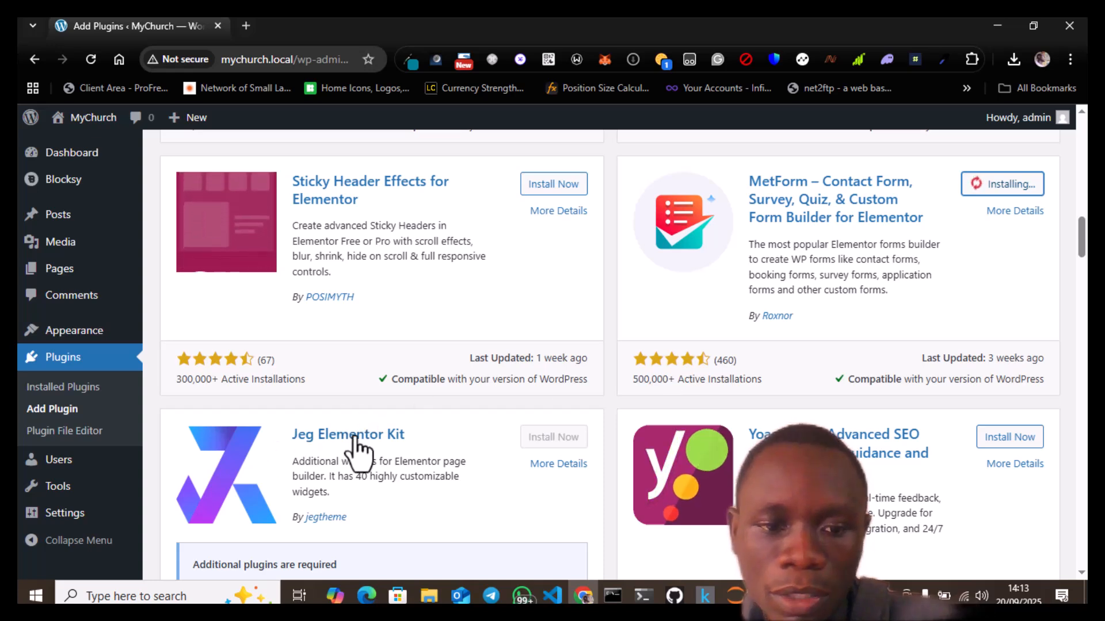
scroll(841, 340, down, 3)
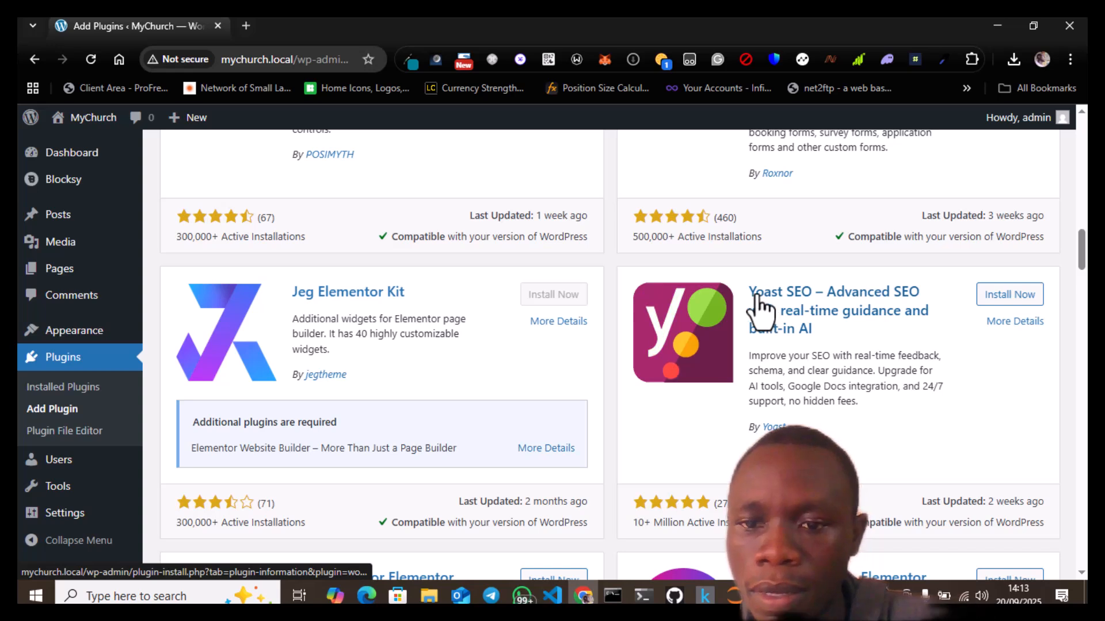
scroll(835, 329, down, 2)
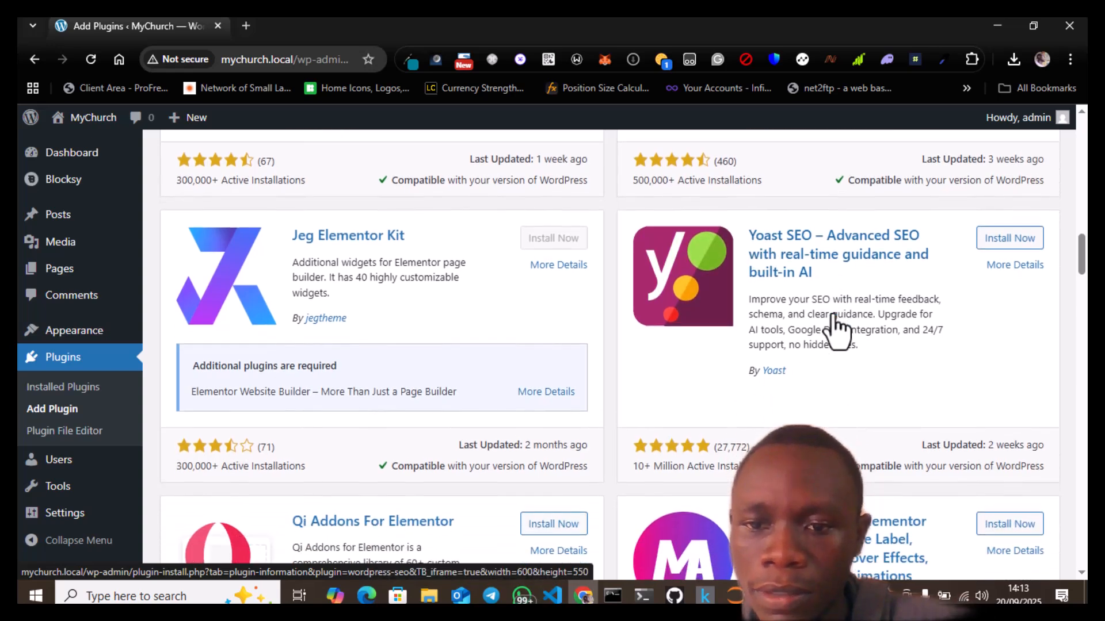
scroll(834, 327, down, 3)
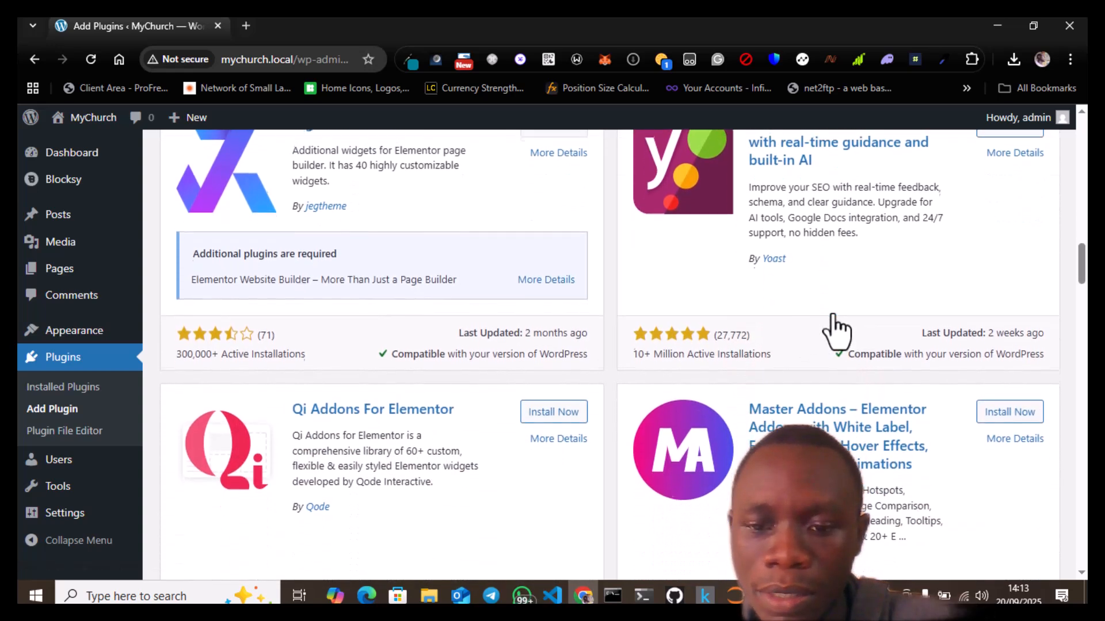
scroll(836, 328, down, 5)
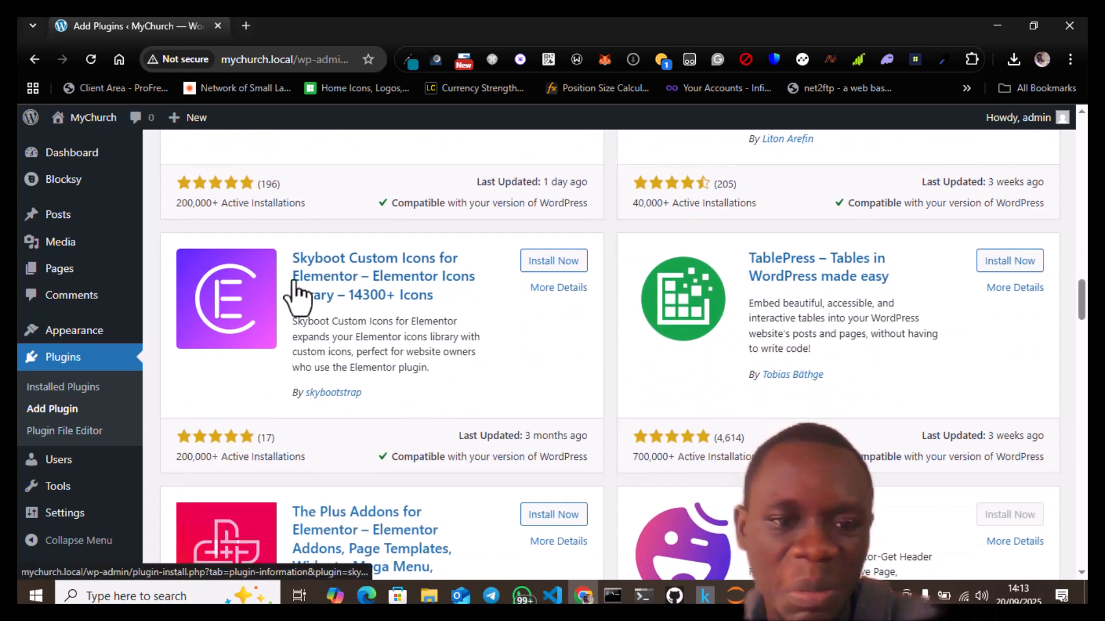
click(554, 262)
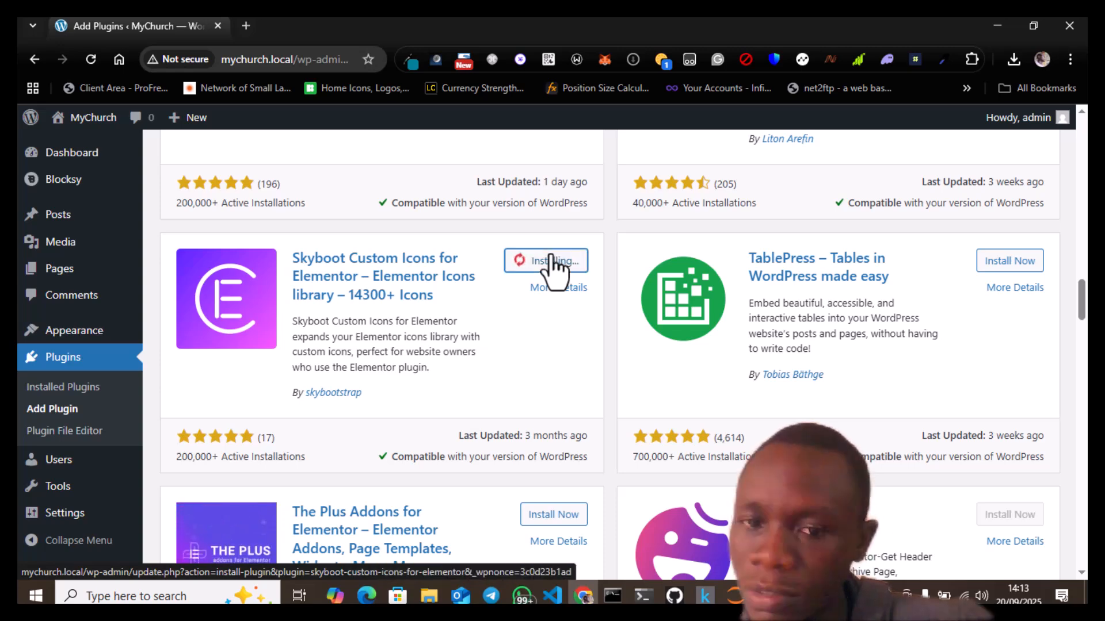
Review the remaining Elementor add-ons on the first results page, from The Plus Addons to Stratum Widgets.
scroll(599, 396, down, 3)
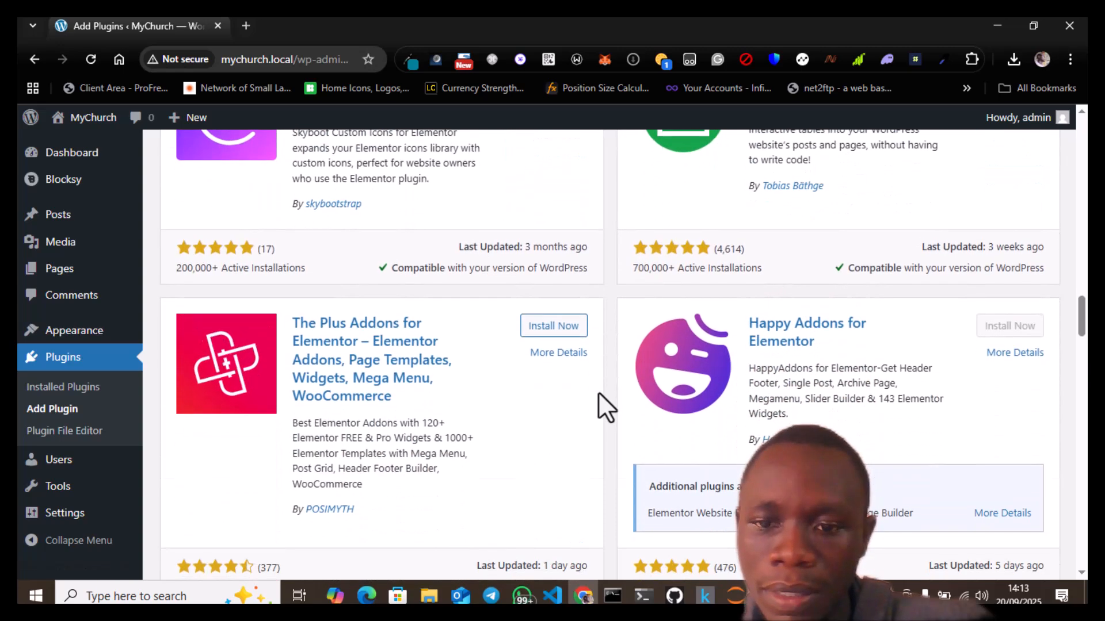
scroll(598, 394, down, 2)
scroll(599, 394, down, 1)
scroll(598, 394, up, 2)
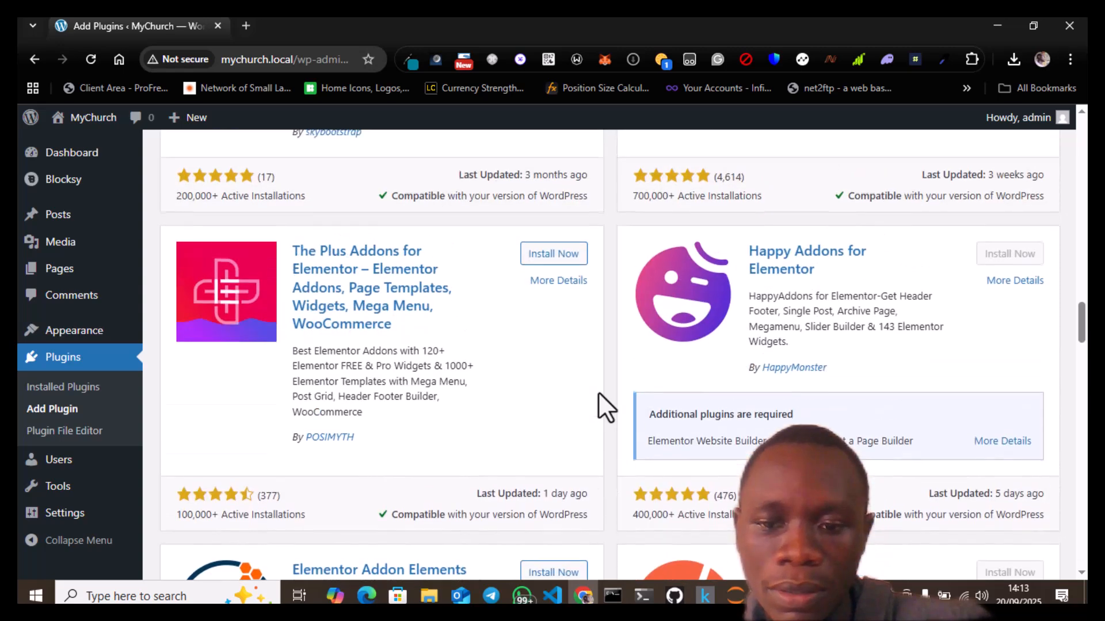
scroll(599, 394, up, 1)
scroll(684, 408, down, 3)
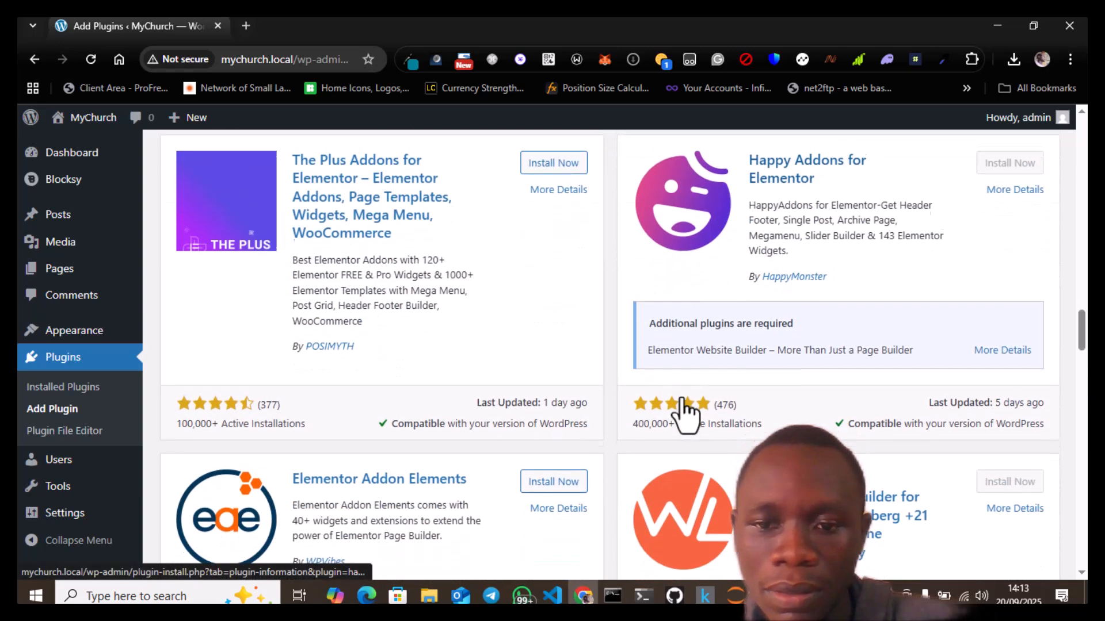
scroll(767, 190, down, 10)
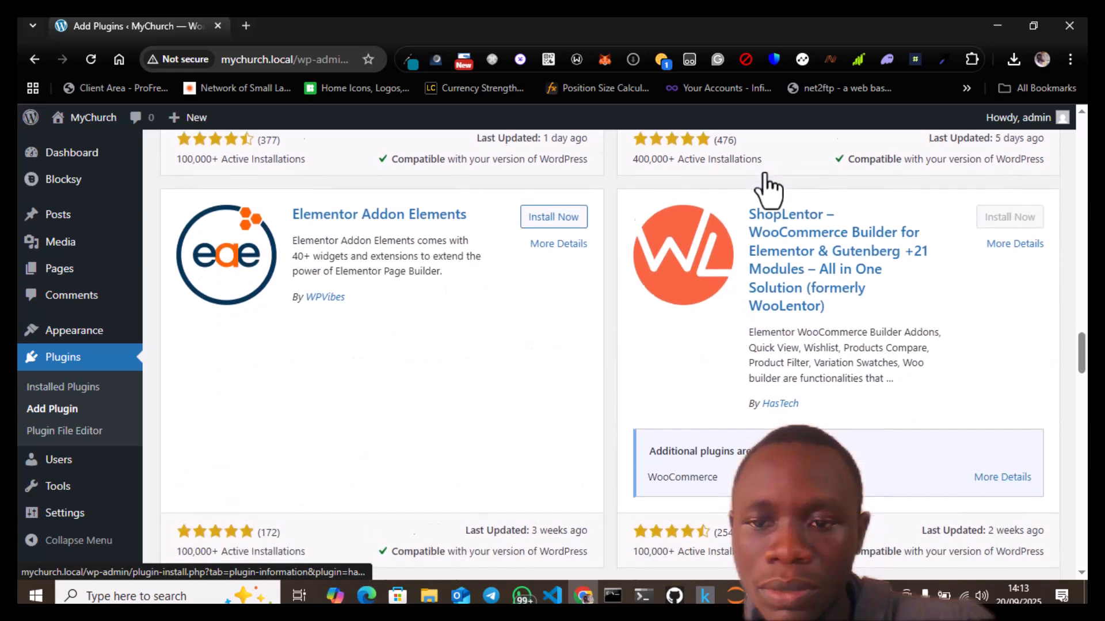
scroll(767, 190, down, 11)
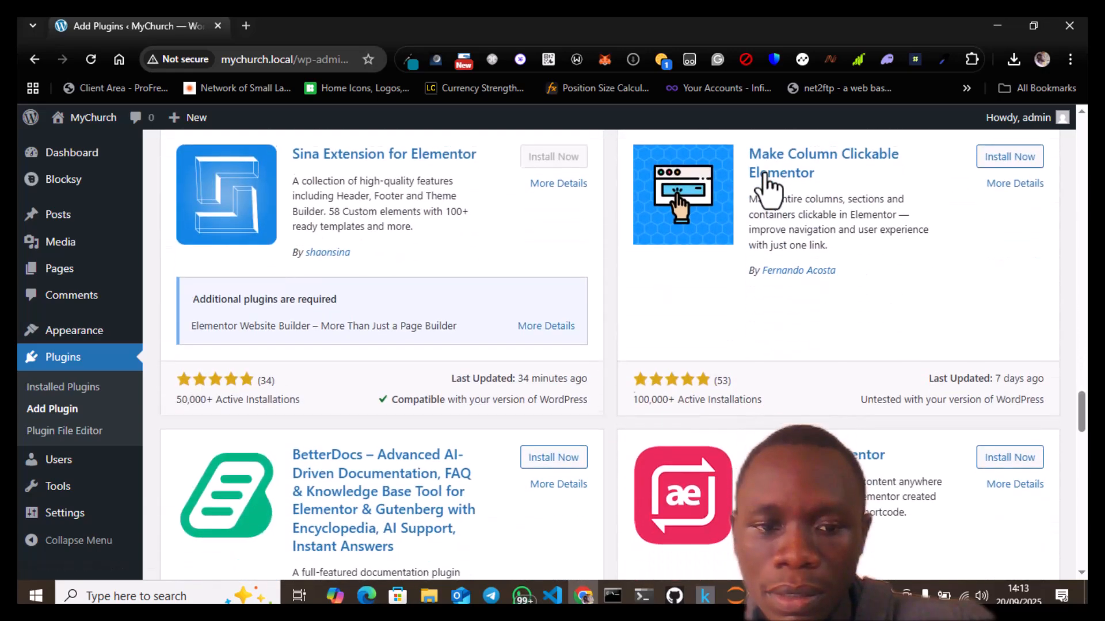
scroll(767, 190, down, 7)
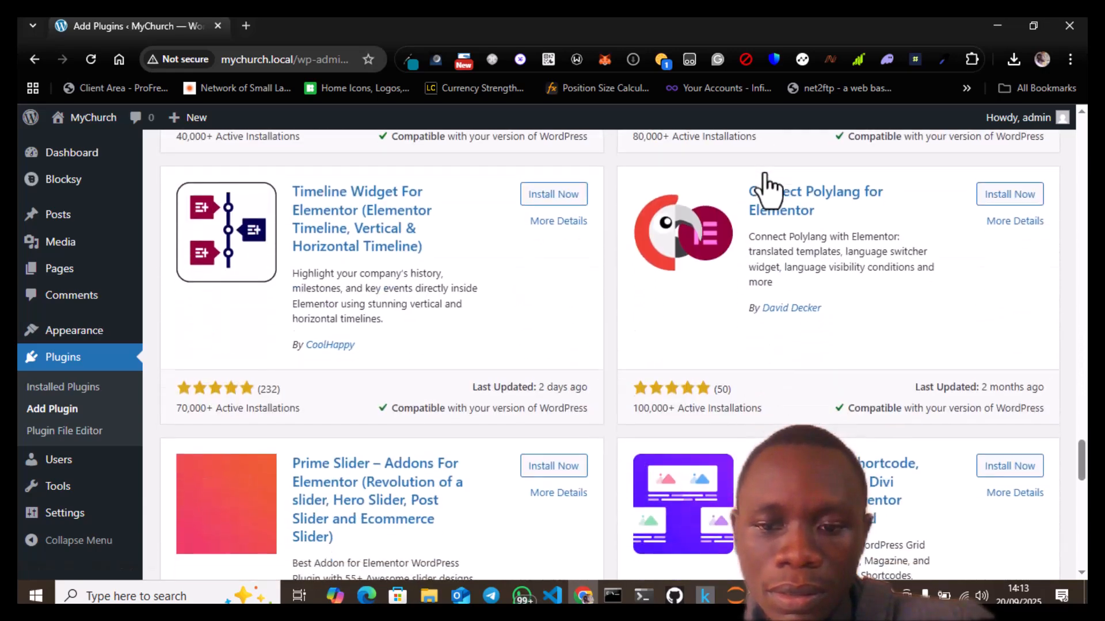
scroll(767, 190, down, 6)
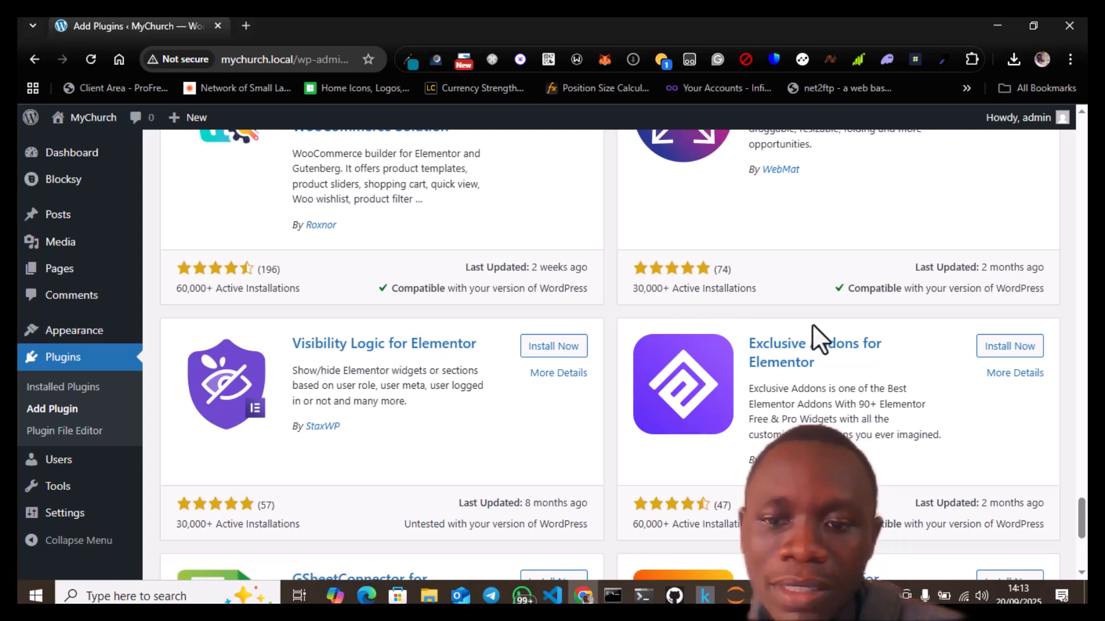
scroll(831, 383, down, 4)
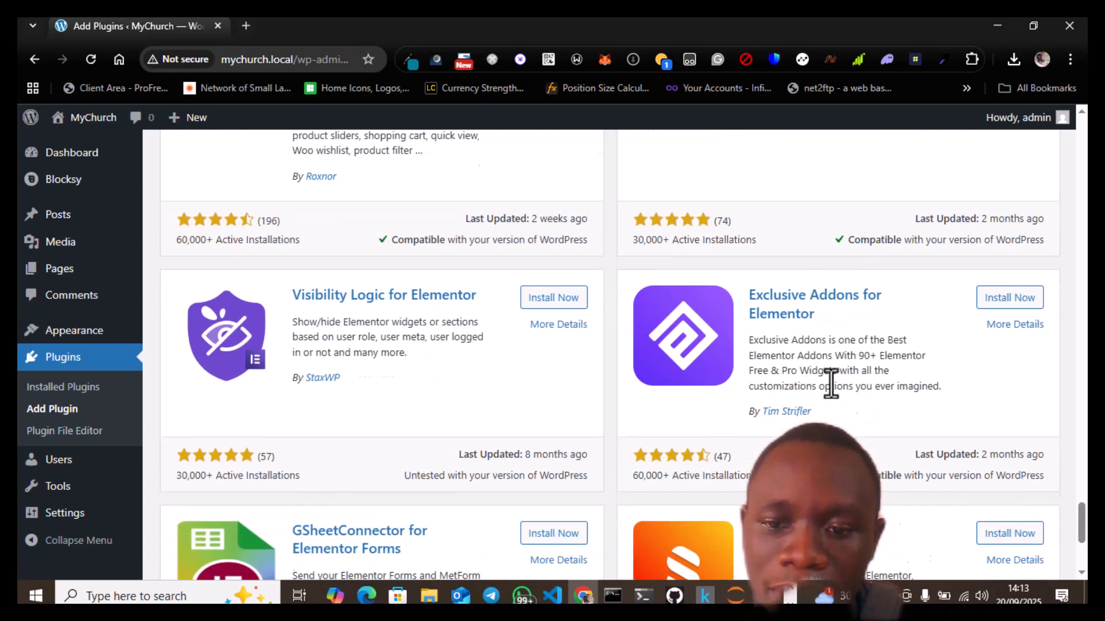
scroll(831, 383, down, 1)
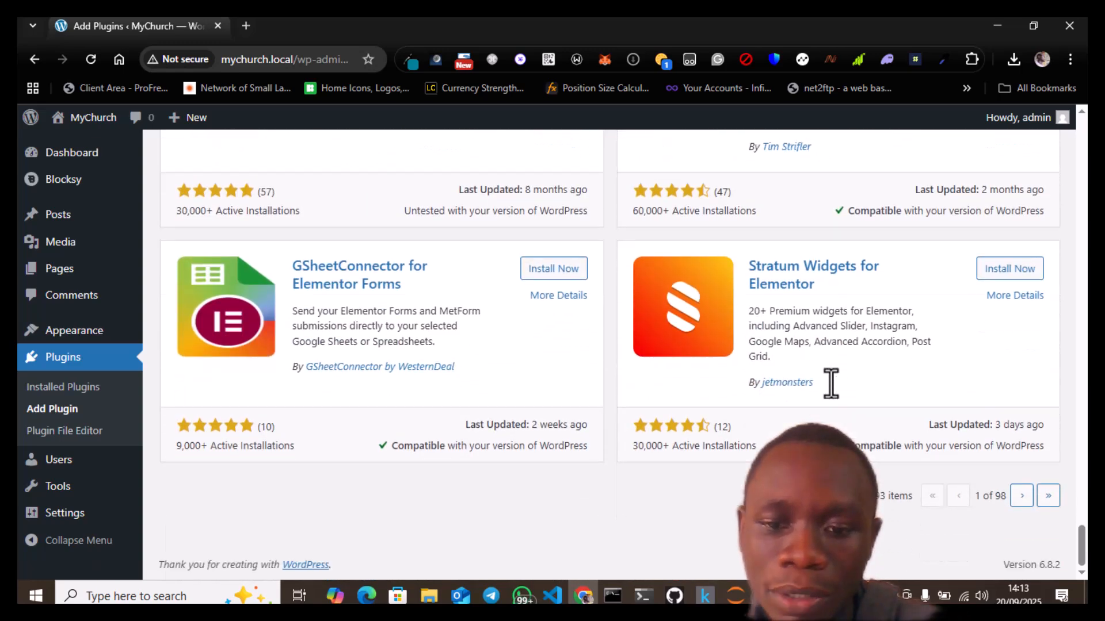
scroll(831, 383, up, 1)
scroll(831, 383, down, 2)
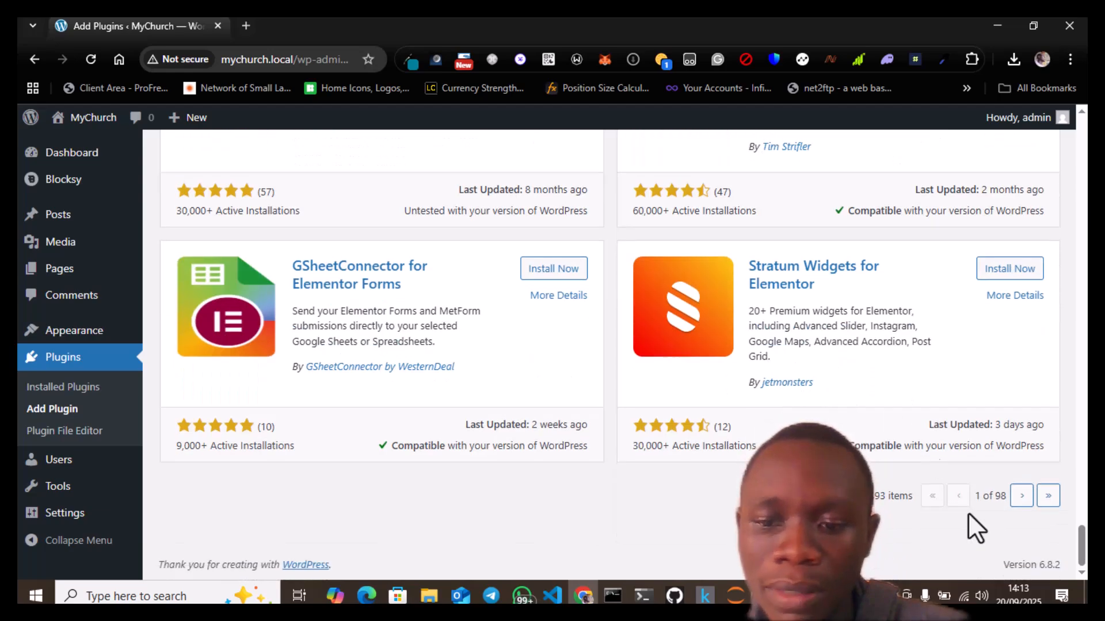
Return to the Elementor Website Builder entry, open its plugin details twice and close them each time.
scroll(983, 538, up, 5)
scroll(983, 537, up, 15)
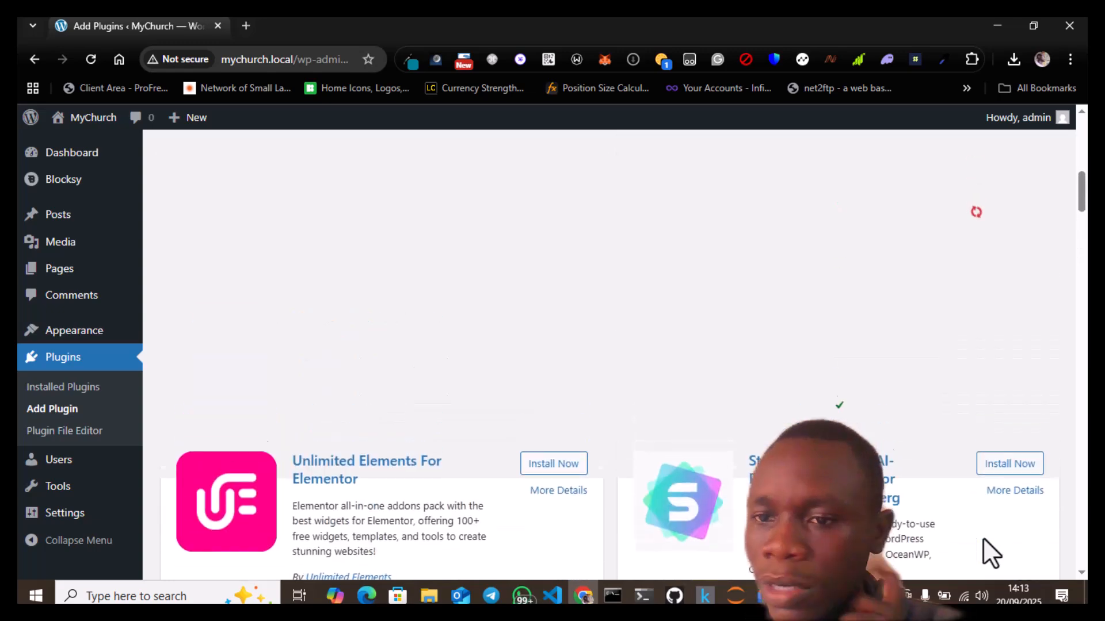
scroll(982, 538, up, 6)
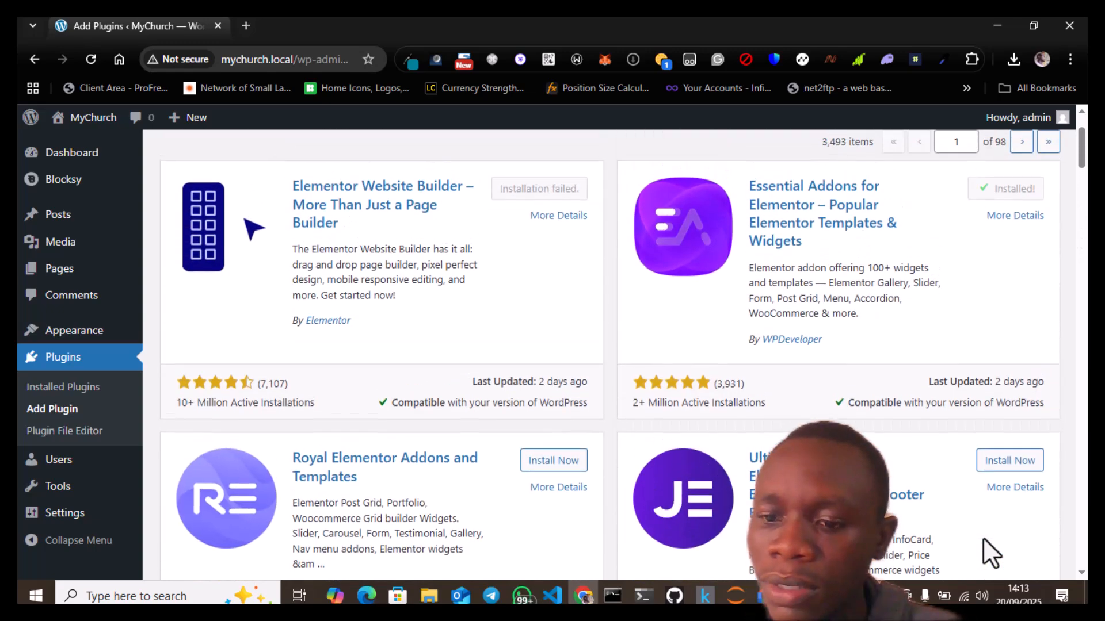
scroll(983, 537, up, 2)
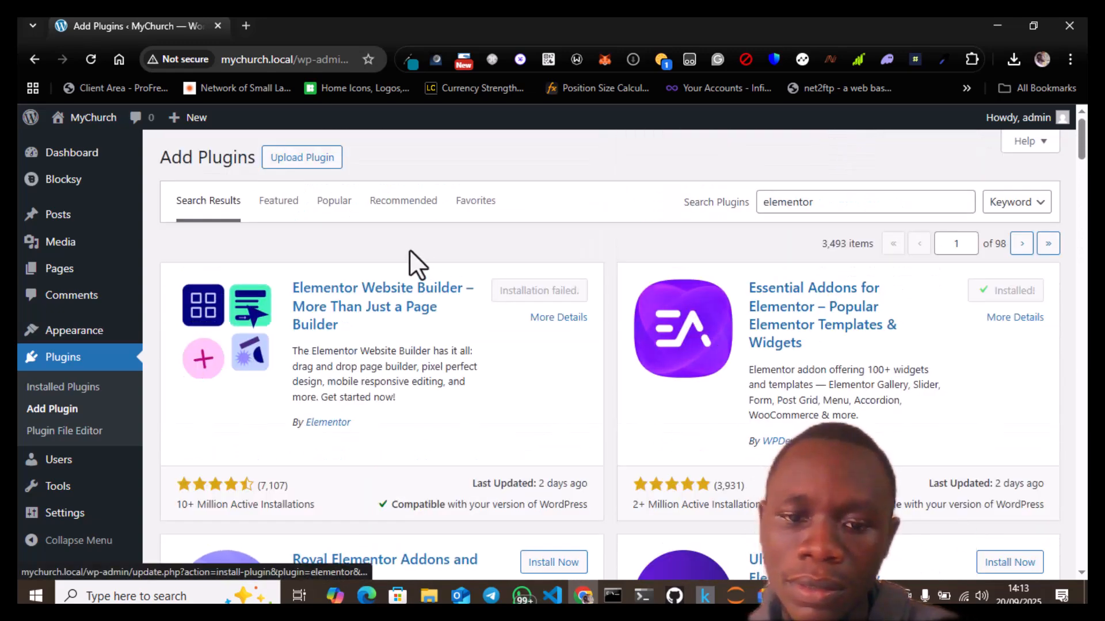
click(334, 317)
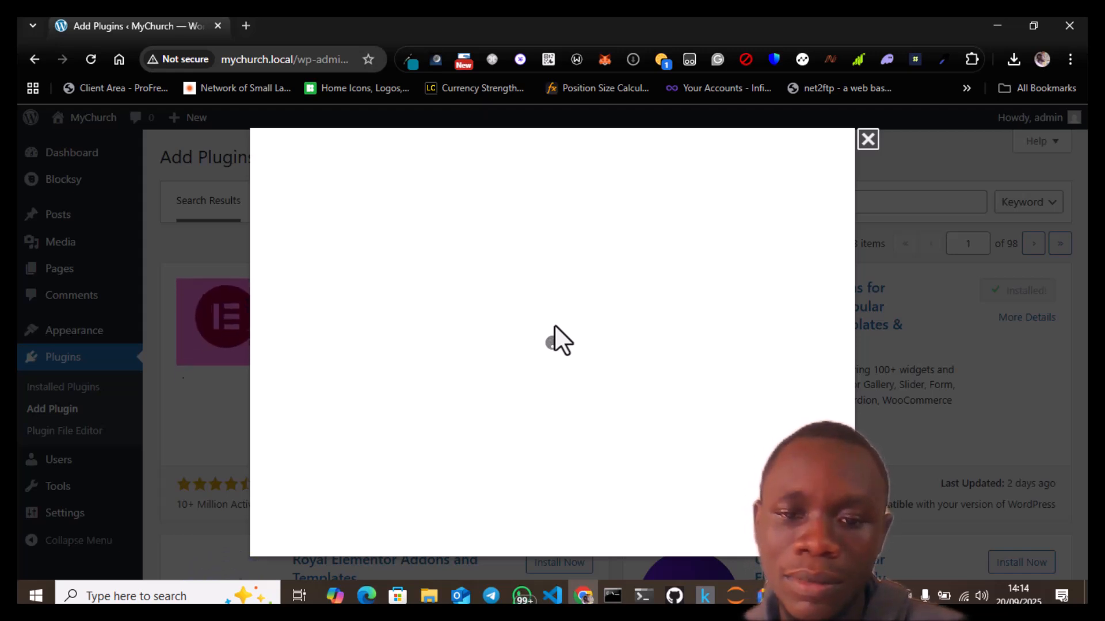
click(868, 140)
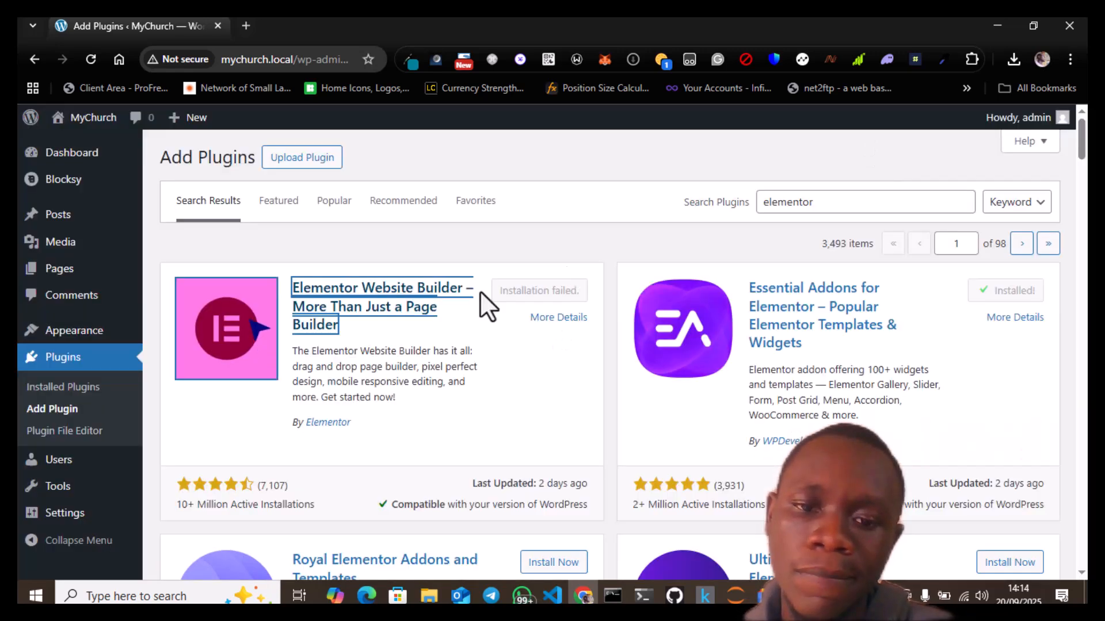
click(388, 312)
click(868, 140)
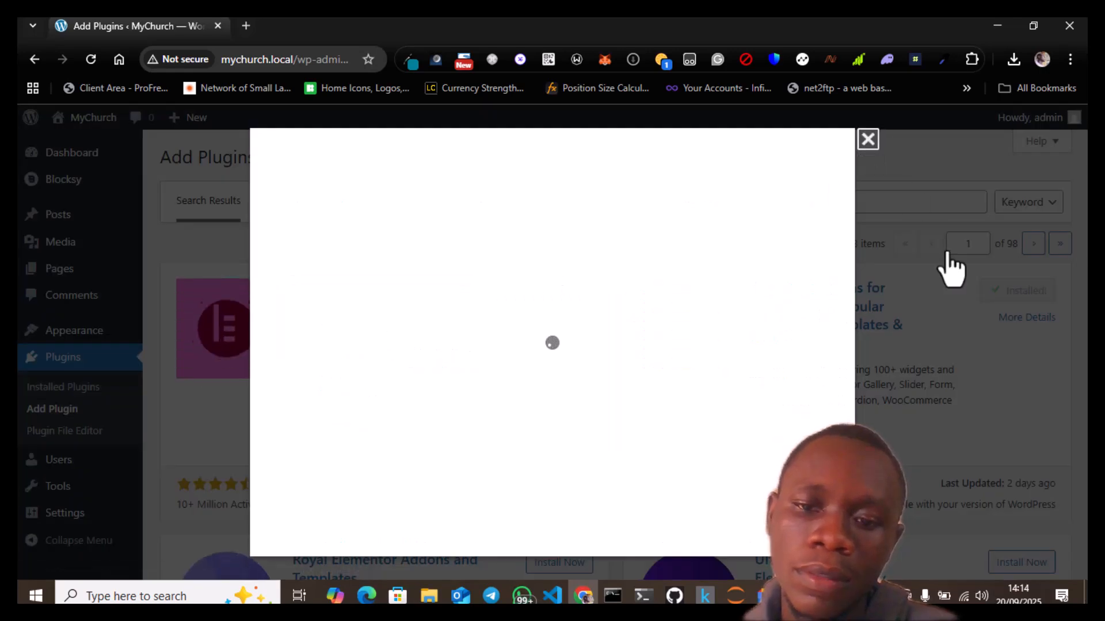
Check the installation status of the requested Elementor add-ons, including ElementsKit, in the search results.
scroll(891, 423, down, 3)
scroll(890, 422, down, 3)
scroll(890, 422, down, 5)
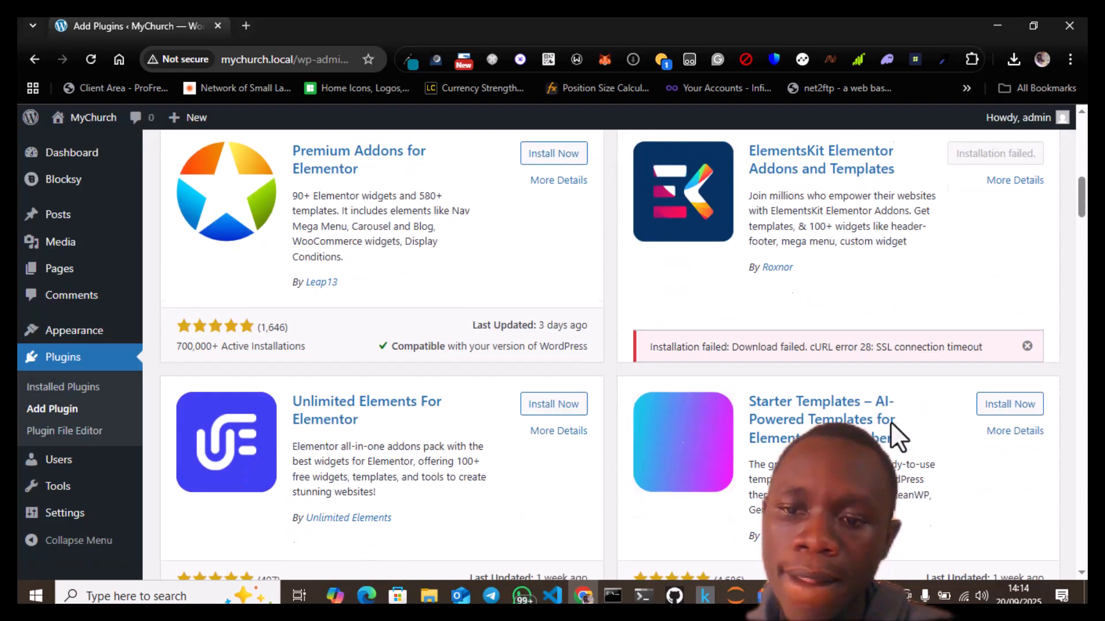
scroll(881, 345, down, 5)
scroll(882, 345, up, 8)
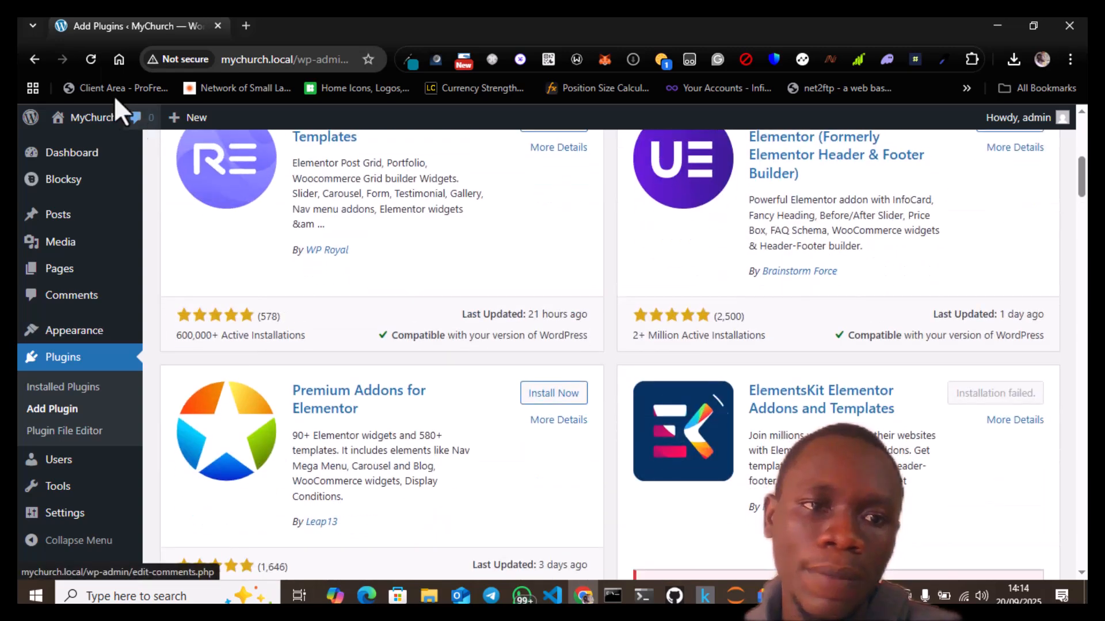
Complete the plugin search term as "elementor" and reload the Add Plugins results page.
click(90, 58)
click(616, 158)
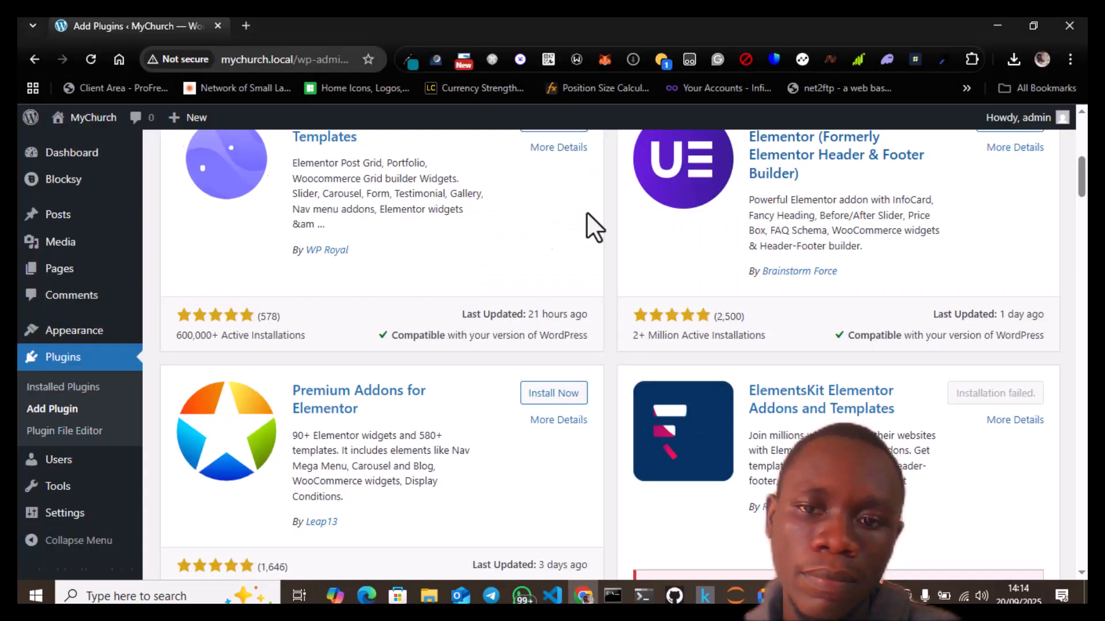
click(837, 204)
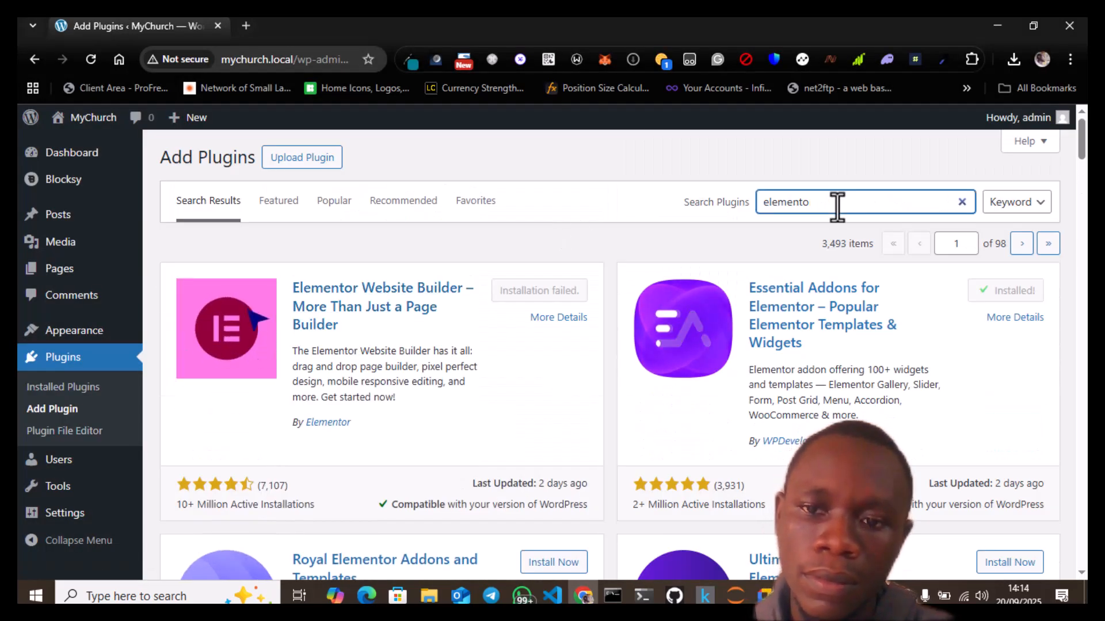
text(r)
click(90, 59)
click(608, 190)
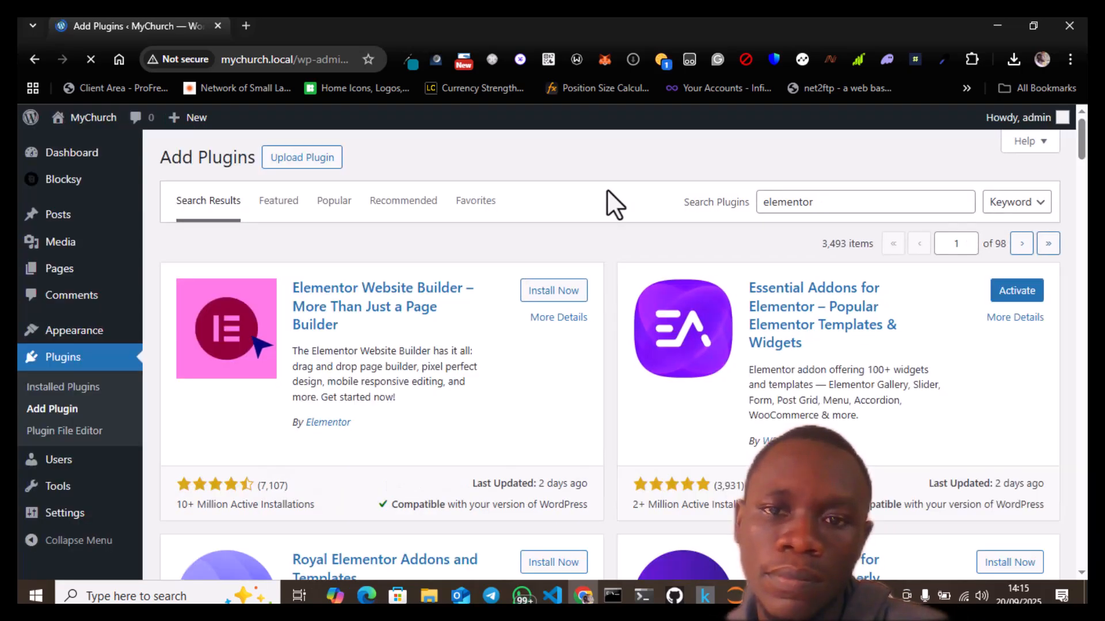
Install Elementor Website Builder, ElementsKit Elementor Addons and Templates, and MetForm from the search results.
click(561, 294)
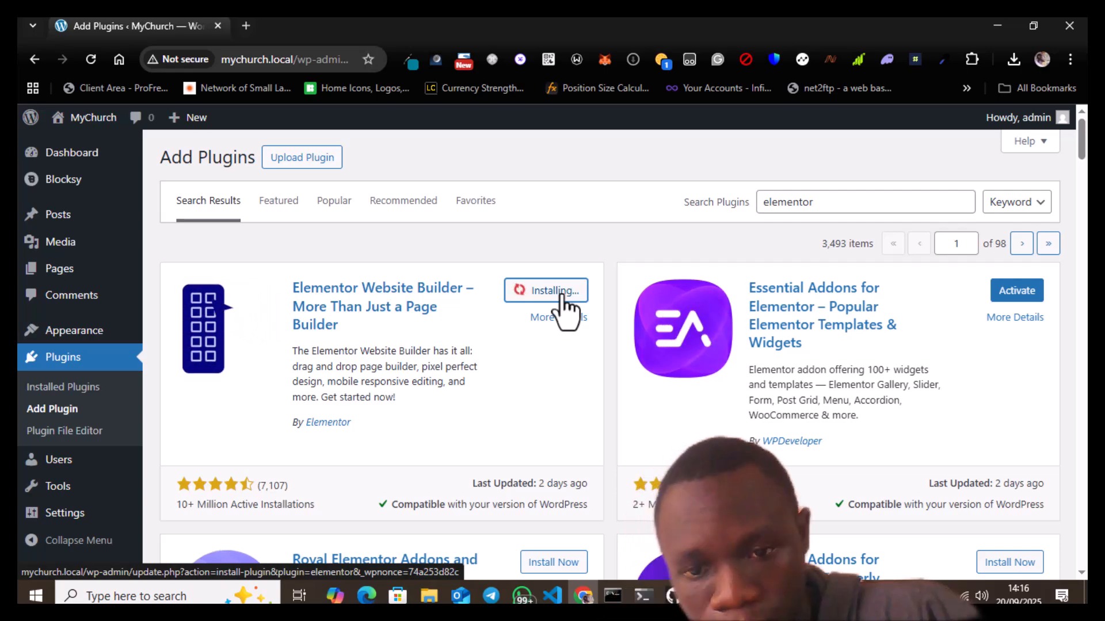
scroll(564, 308, down, 6)
click(1002, 375)
scroll(978, 415, down, 3)
scroll(901, 428, down, 8)
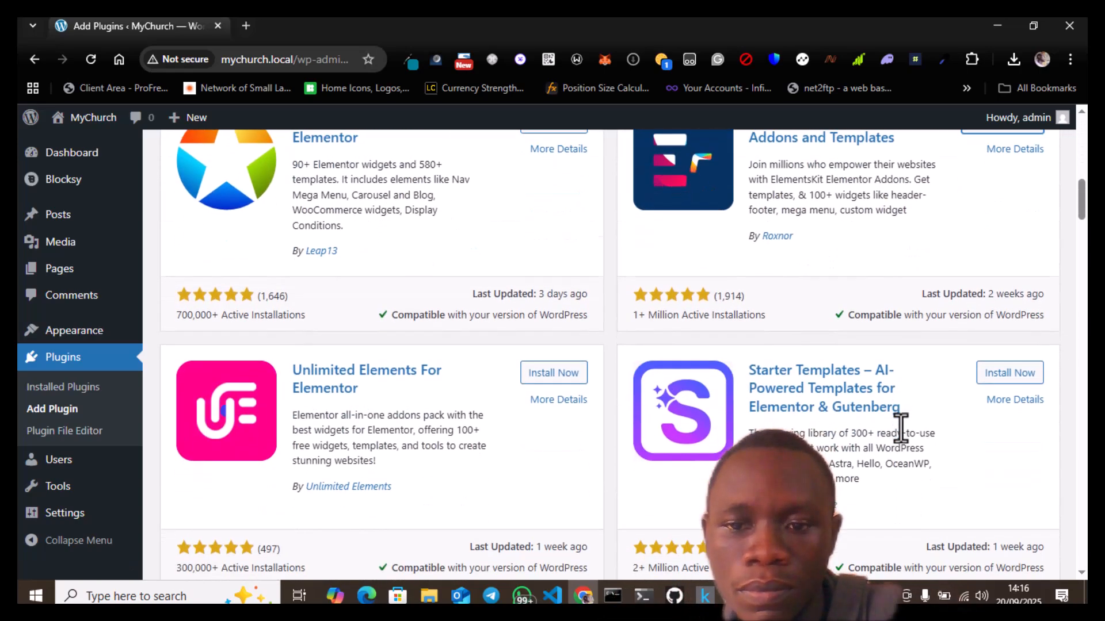
click(1009, 282)
scroll(875, 334, up, 20)
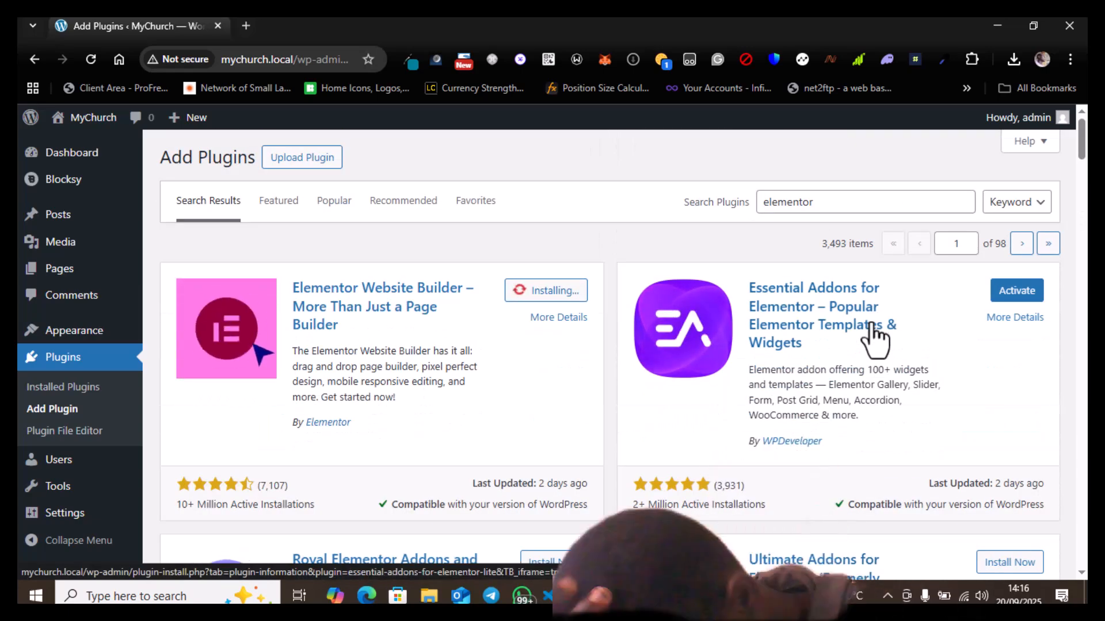
Check the installation progress of Elementor Website Builder and ElementsKit in the search results.
click(641, 43)
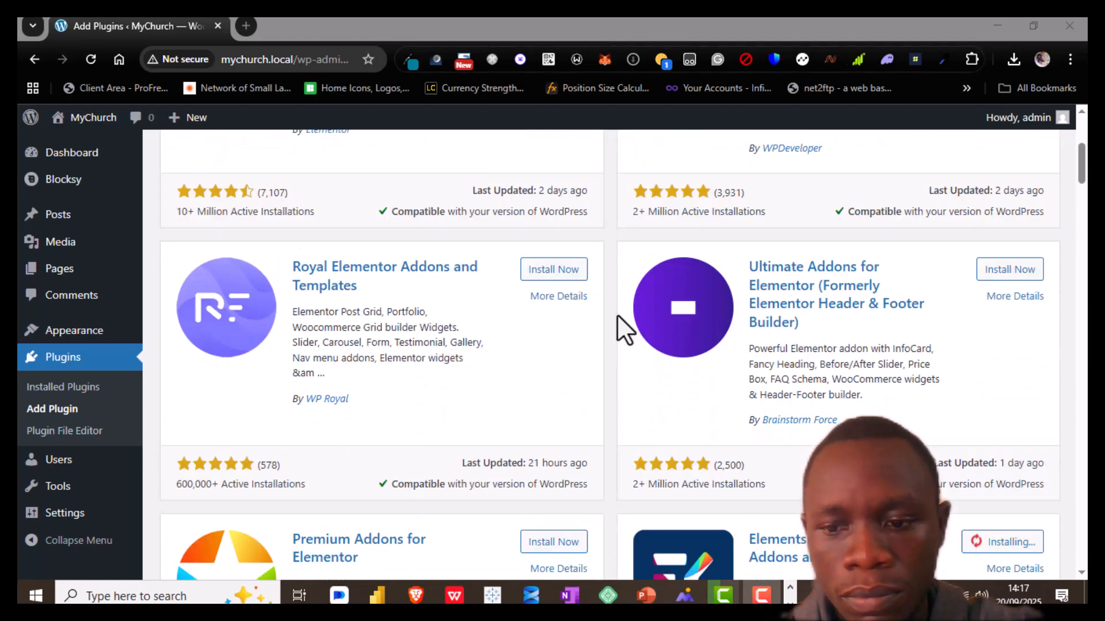
scroll(617, 316, down, 10)
scroll(616, 315, up, 9)
scroll(617, 316, down, 10)
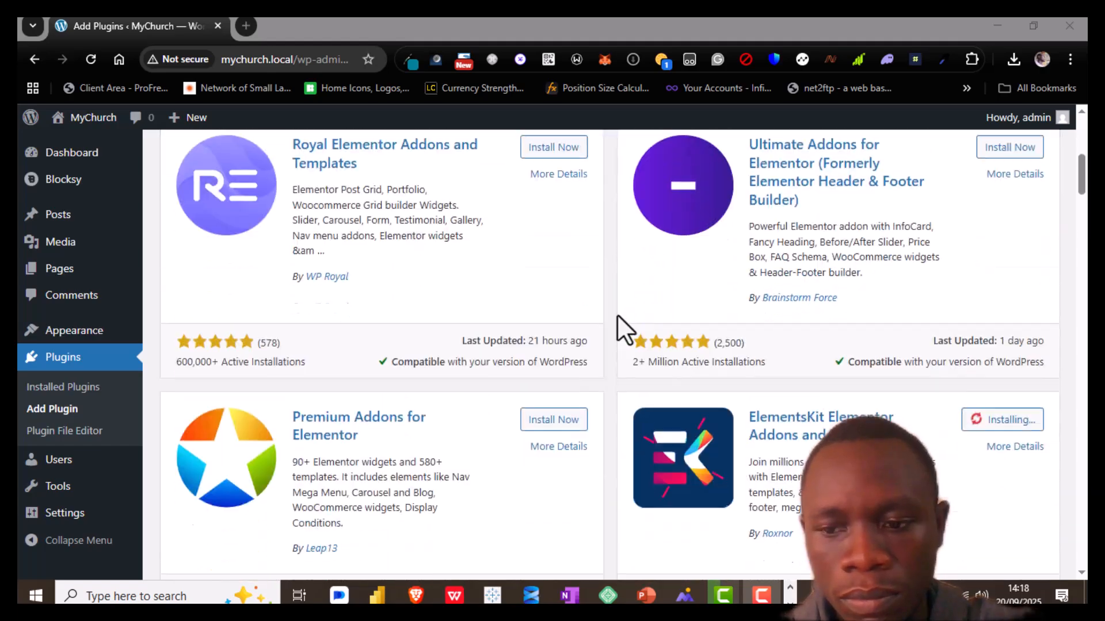
scroll(617, 314, up, 10)
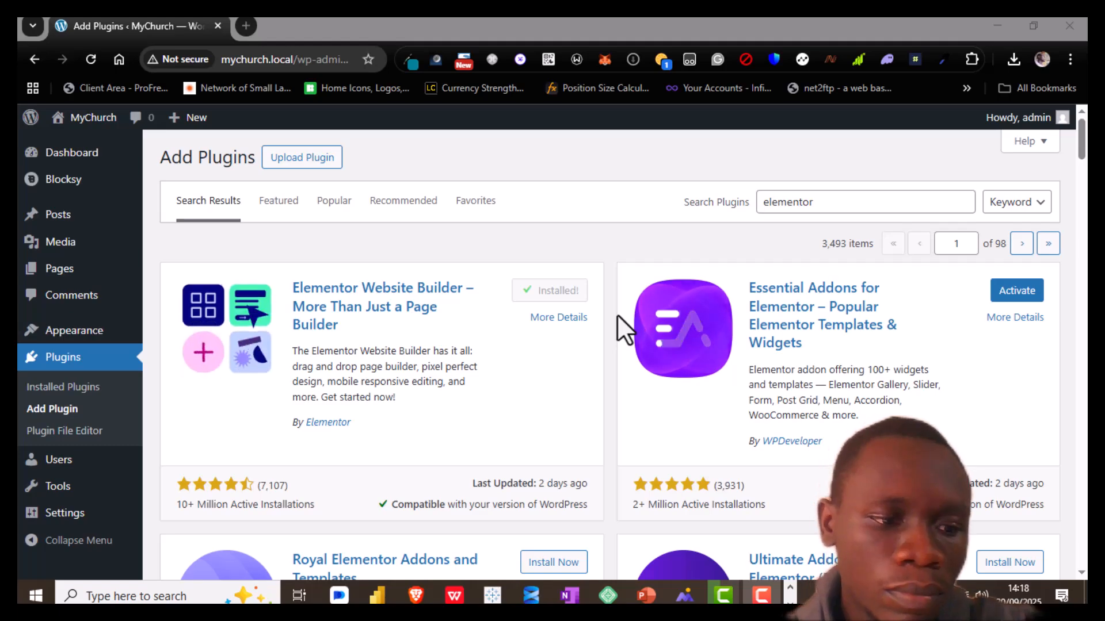
scroll(617, 314, down, 1)
scroll(619, 296, down, 10)
scroll(619, 296, up, 9)
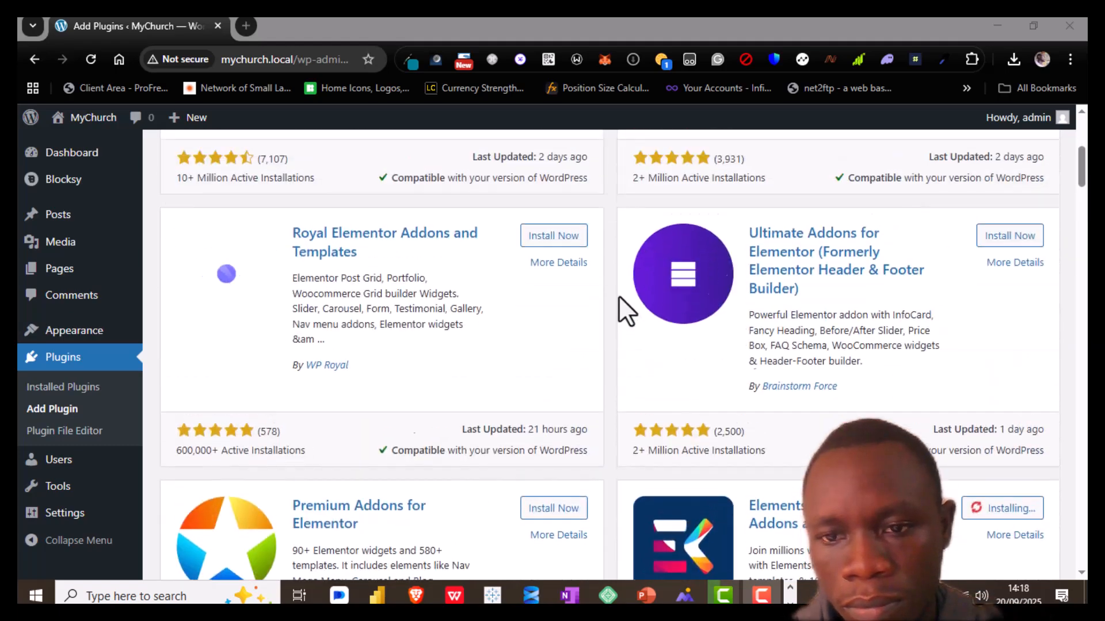
scroll(620, 296, down, 16)
scroll(619, 295, up, 18)
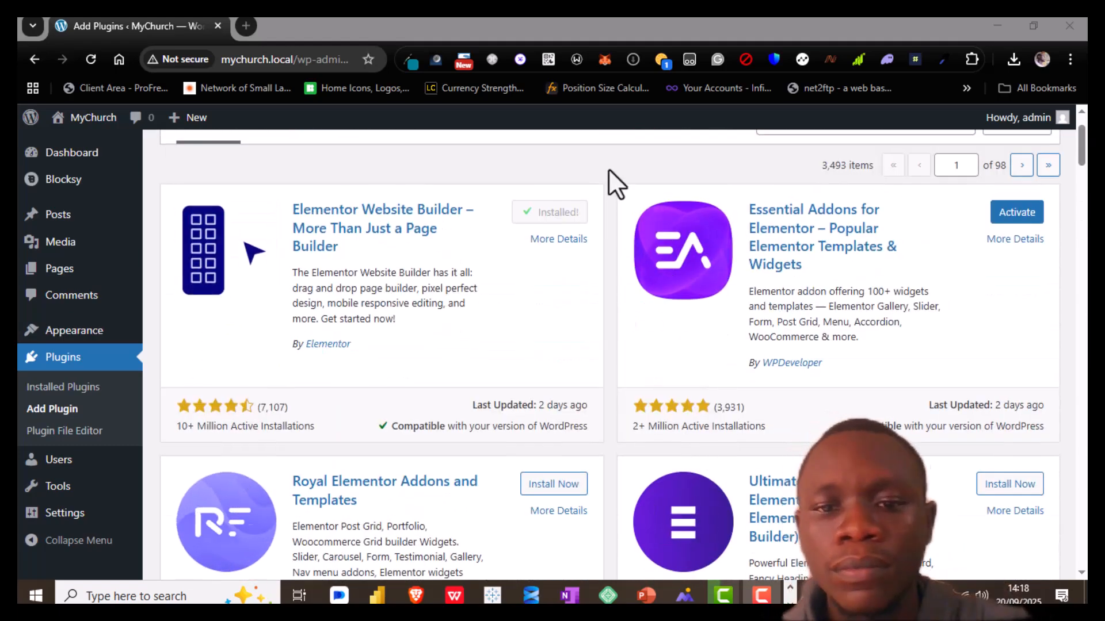
scroll(609, 168, down, 9)
scroll(609, 168, down, 1)
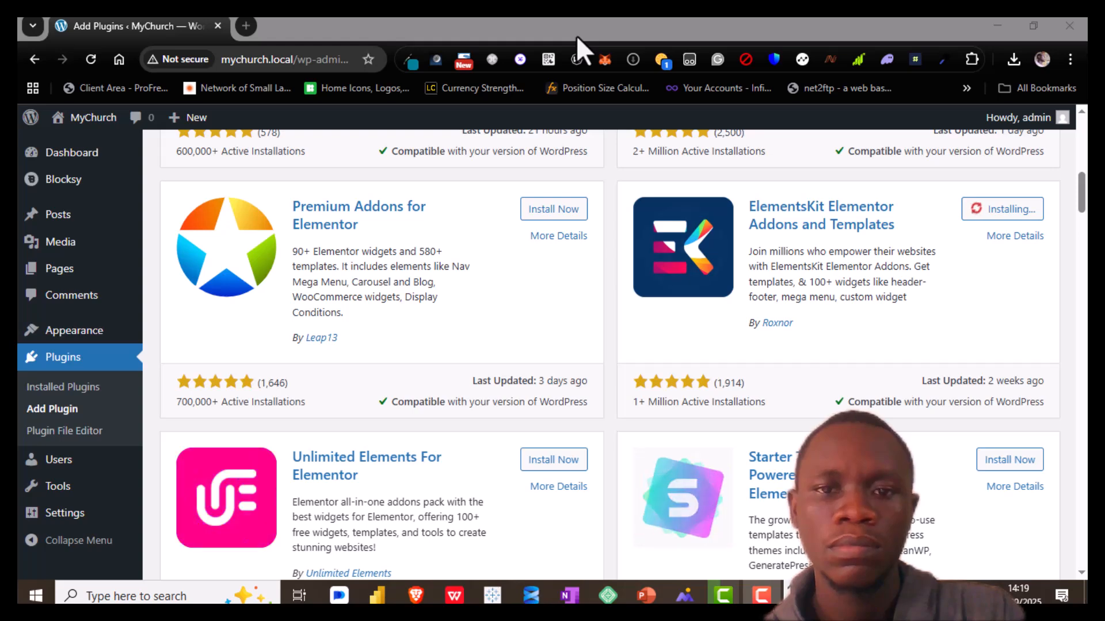
Check the MetForm installation status and recheck ElementsKit and Elementor Website Builder.
scroll(665, 194, down, 6)
scroll(666, 195, down, 3)
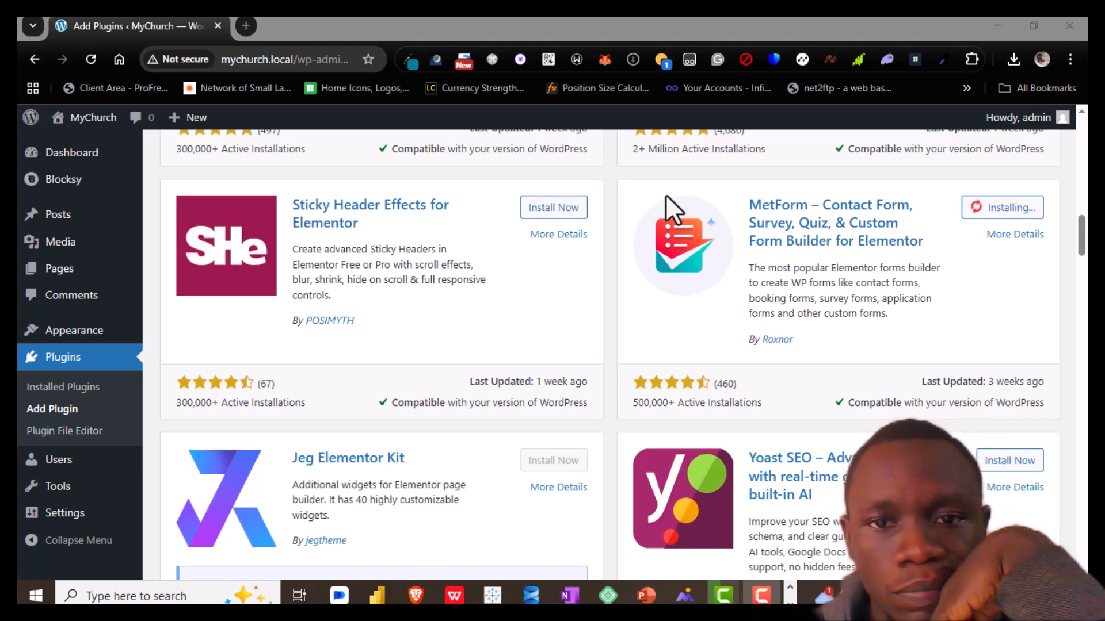
scroll(743, 261, down, 7)
scroll(743, 261, up, 3)
scroll(743, 260, up, 10)
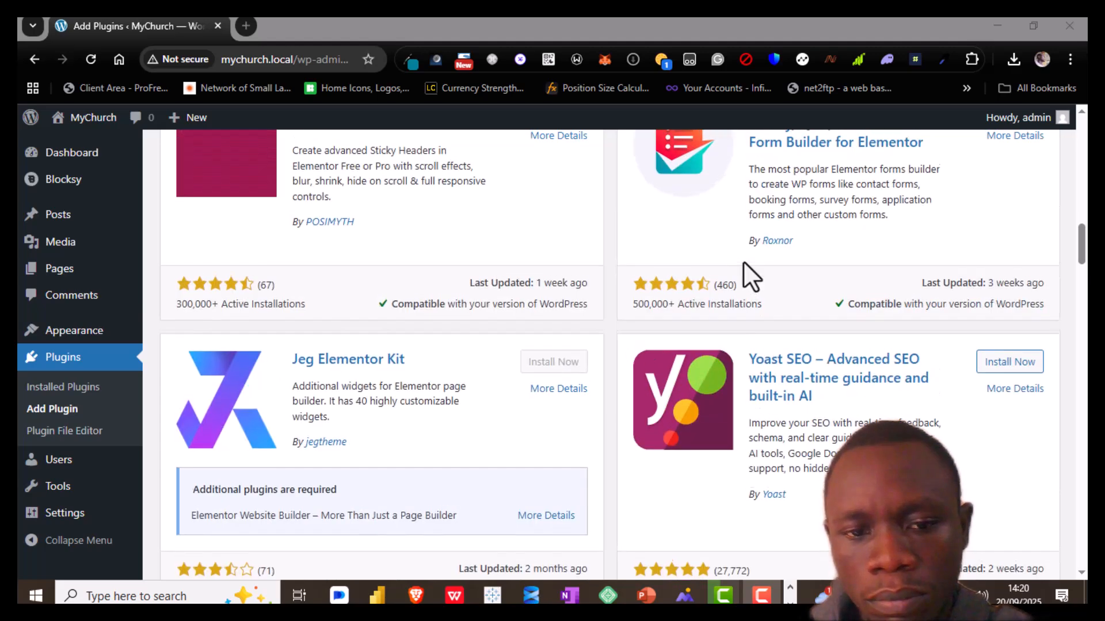
scroll(743, 261, up, 11)
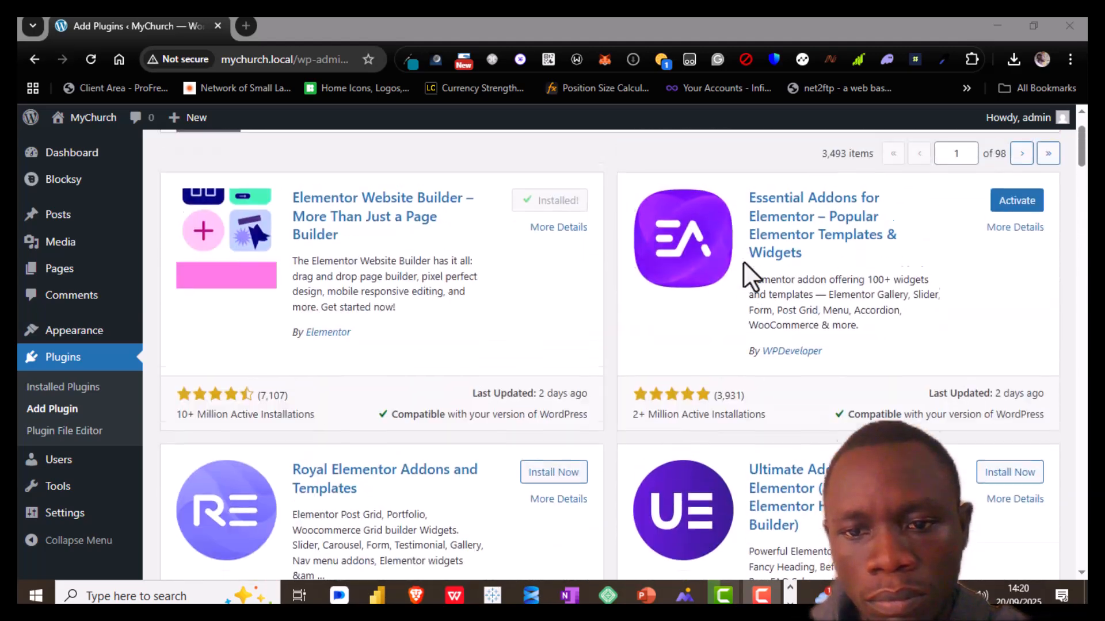
scroll(743, 261, down, 1)
scroll(743, 260, down, 8)
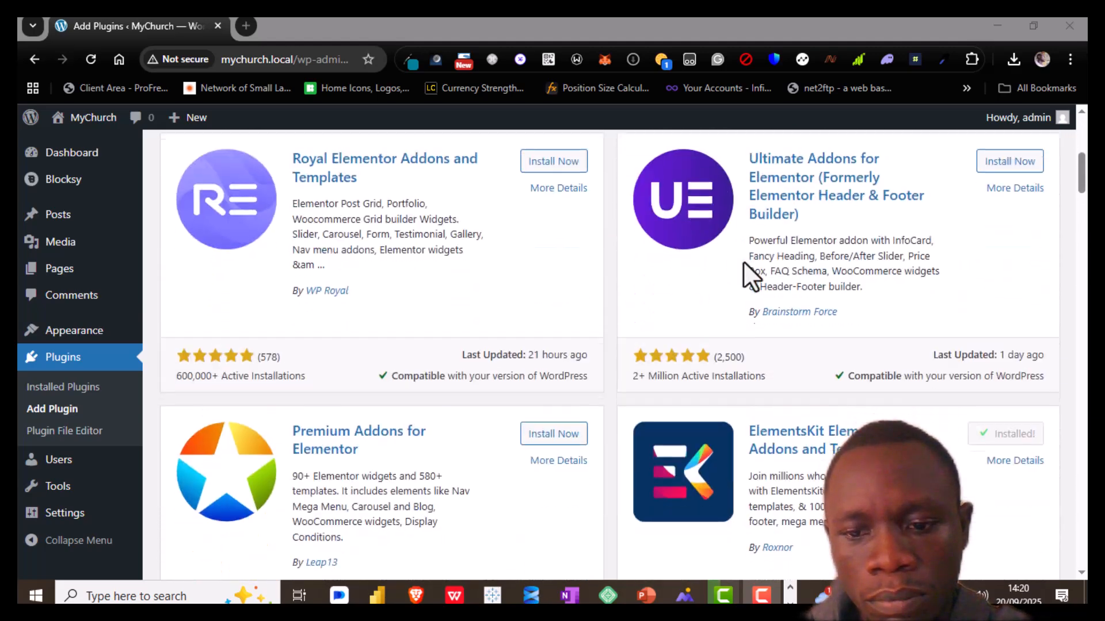
scroll(743, 261, down, 6)
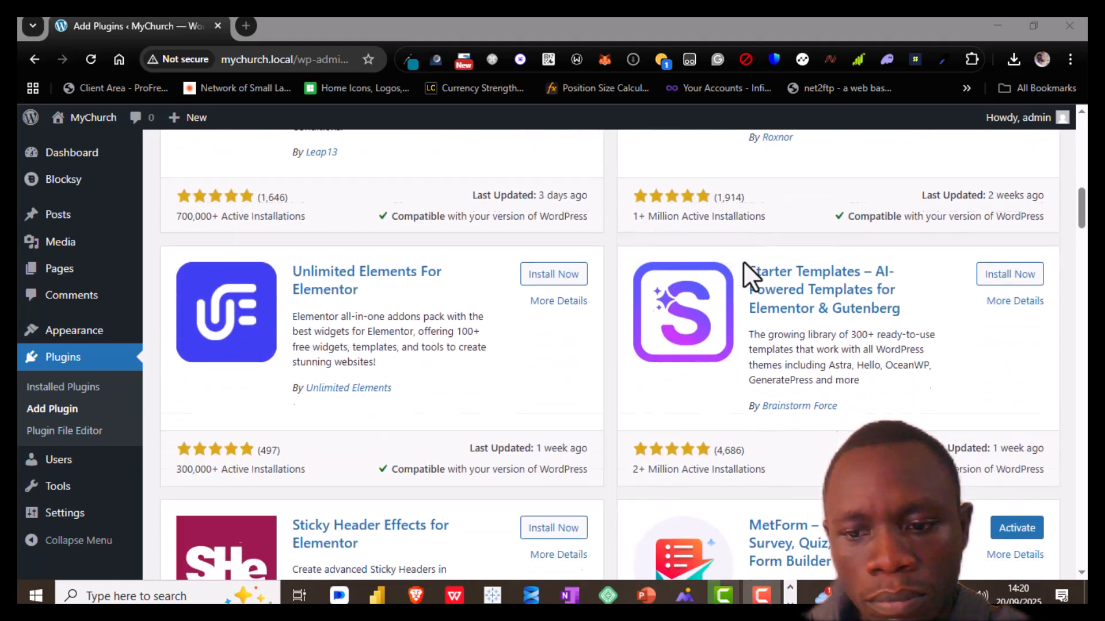
scroll(743, 261, up, 10)
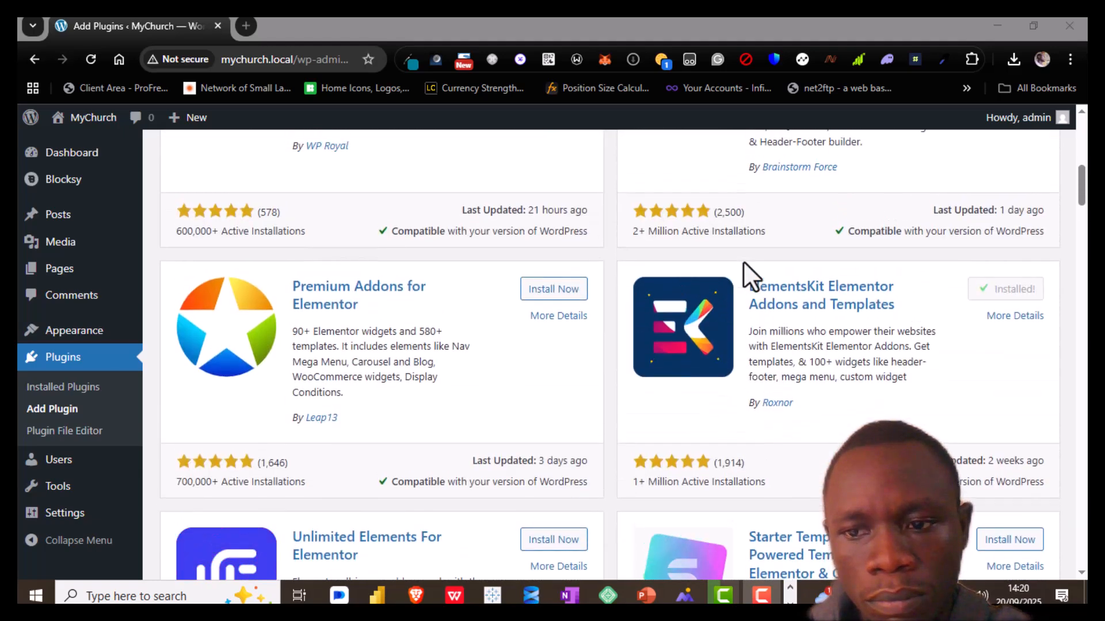
scroll(744, 260, up, 4)
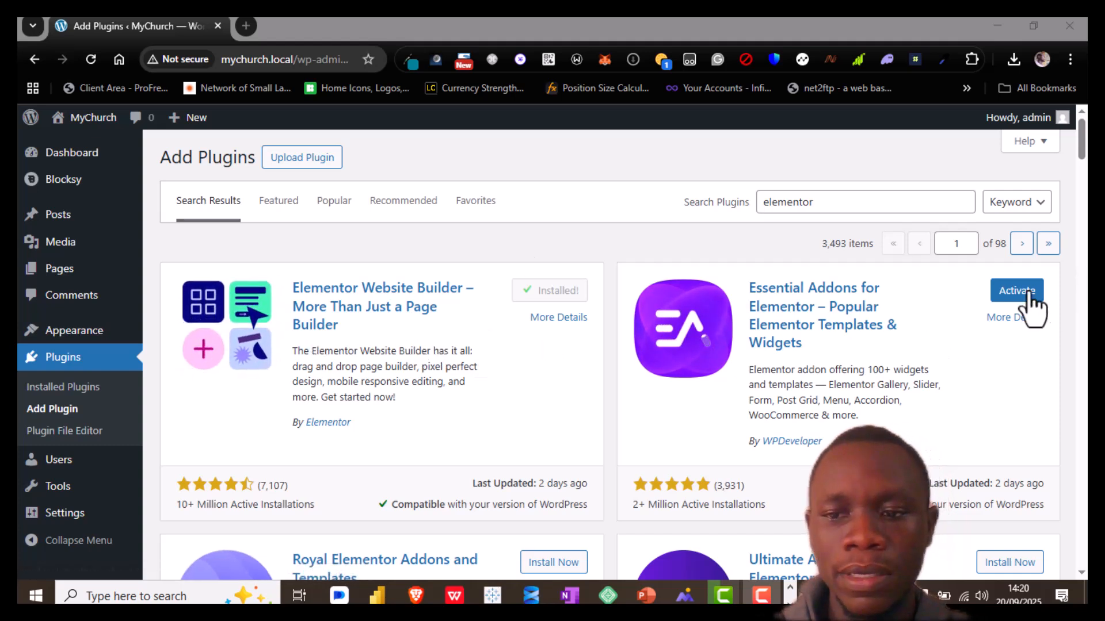
Bulk-activate Elementor, ElementsKit Lite, Essential Addons for Elementor and MetForm in the installed plugins list, excluding Blocksy Companion from the selection.
click(60, 395)
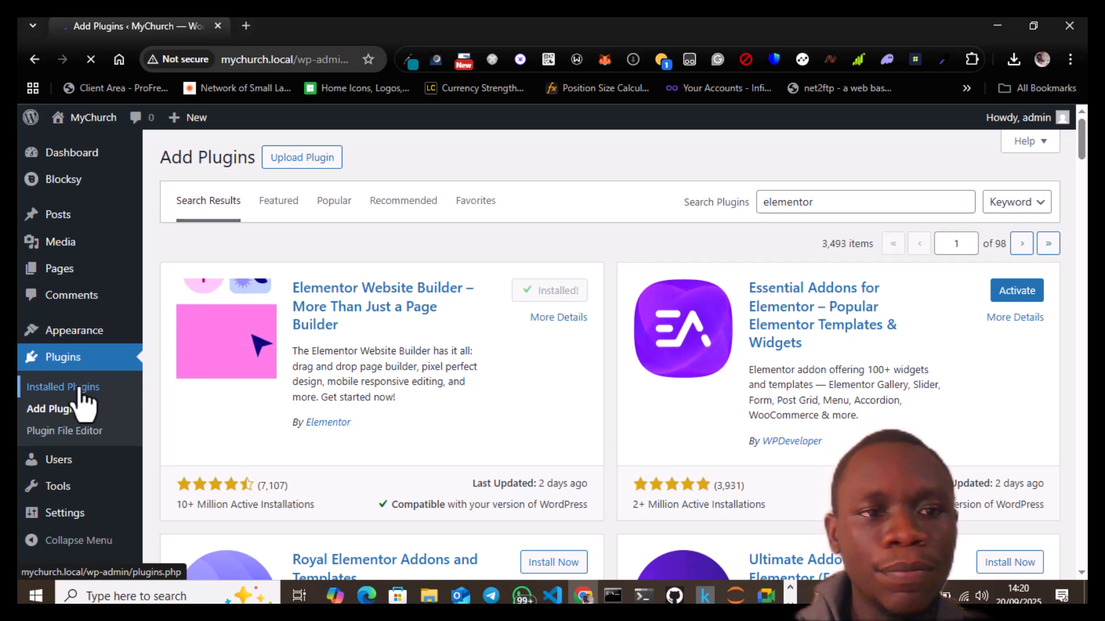
click(79, 388)
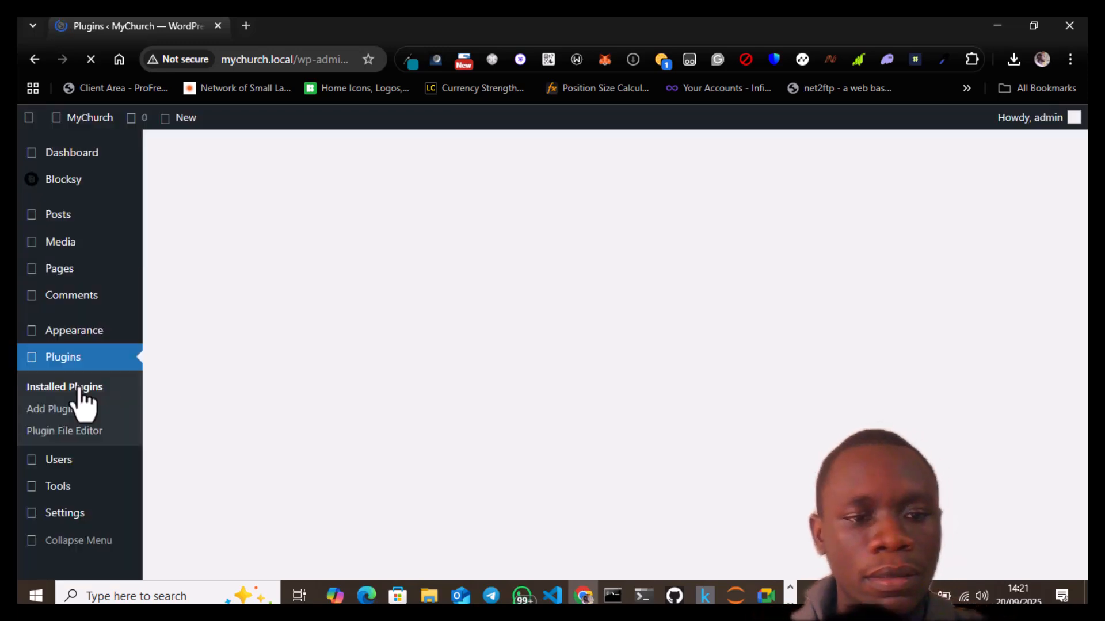
scroll(288, 413, down, 3)
scroll(289, 412, up, 1)
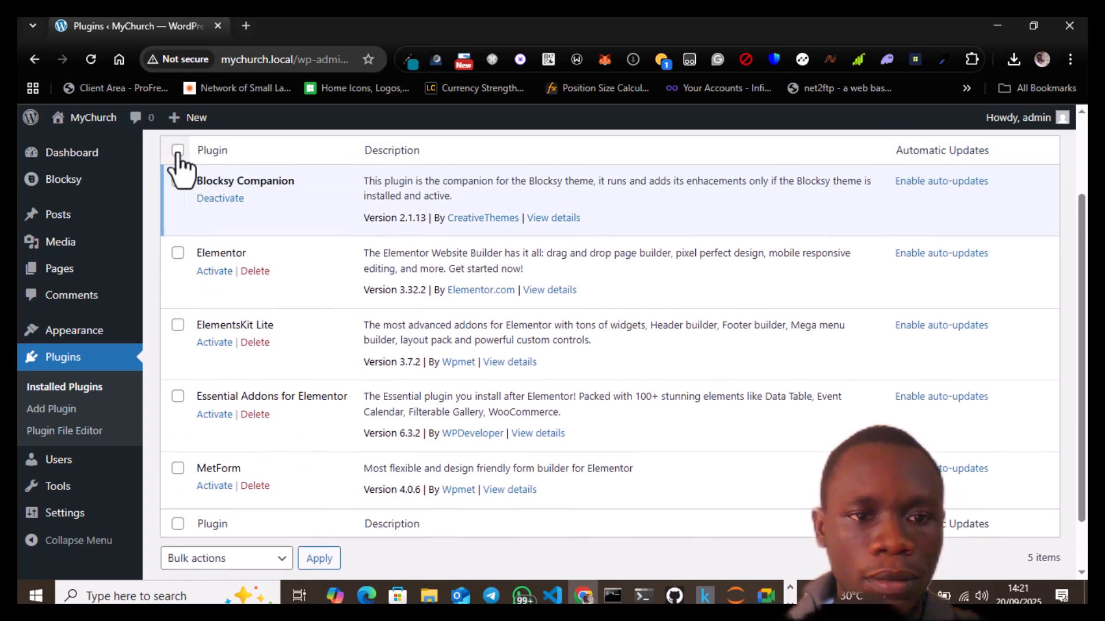
scroll(178, 164, up, 1)
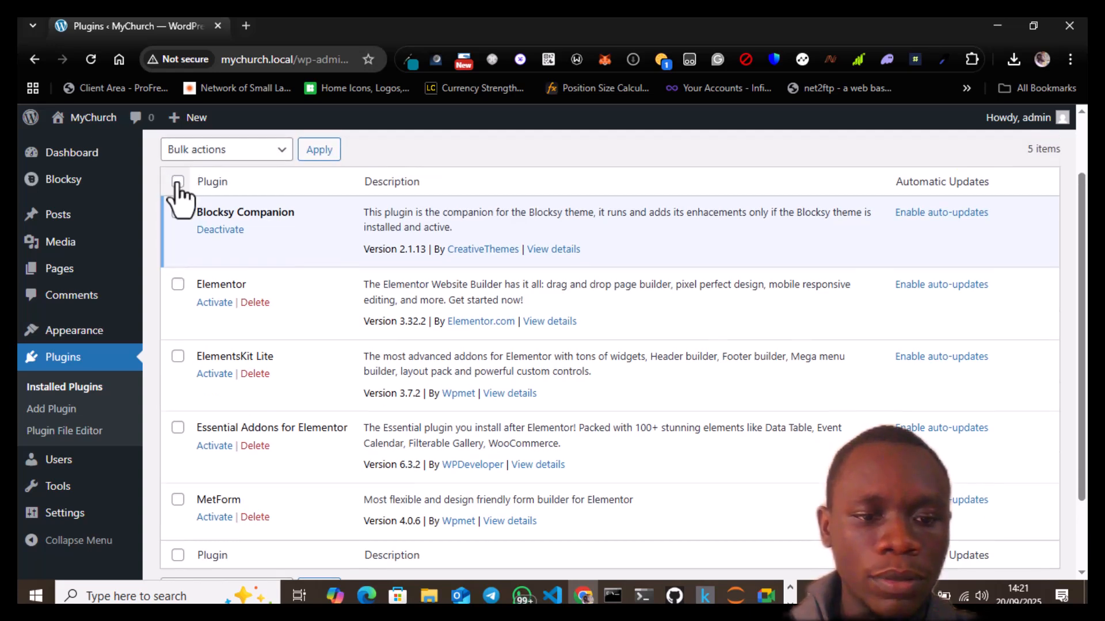
click(177, 182)
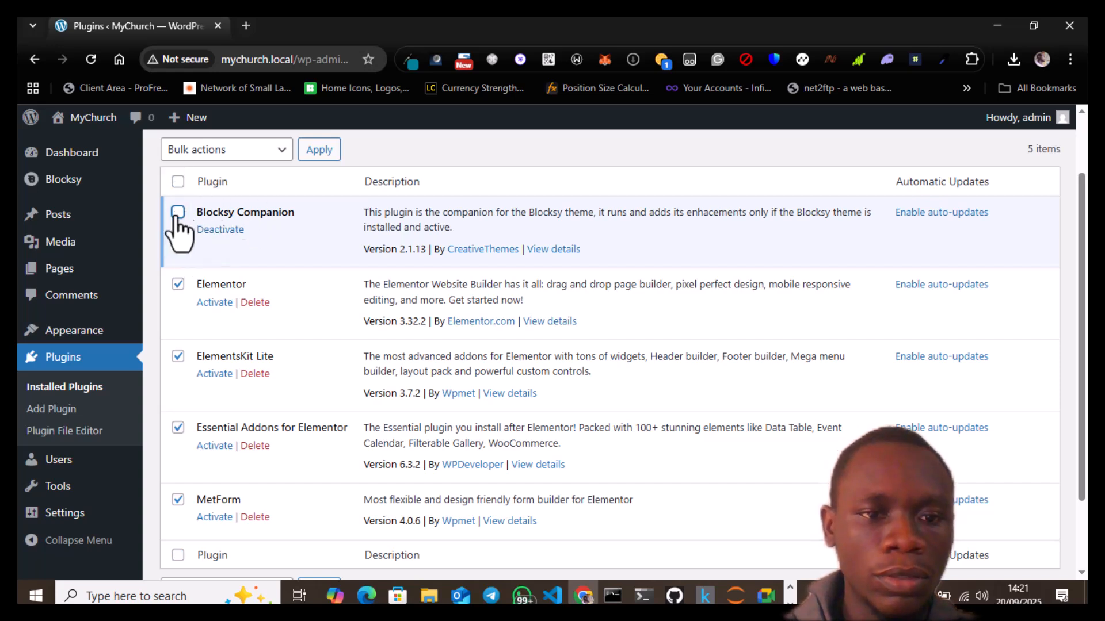
click(225, 164)
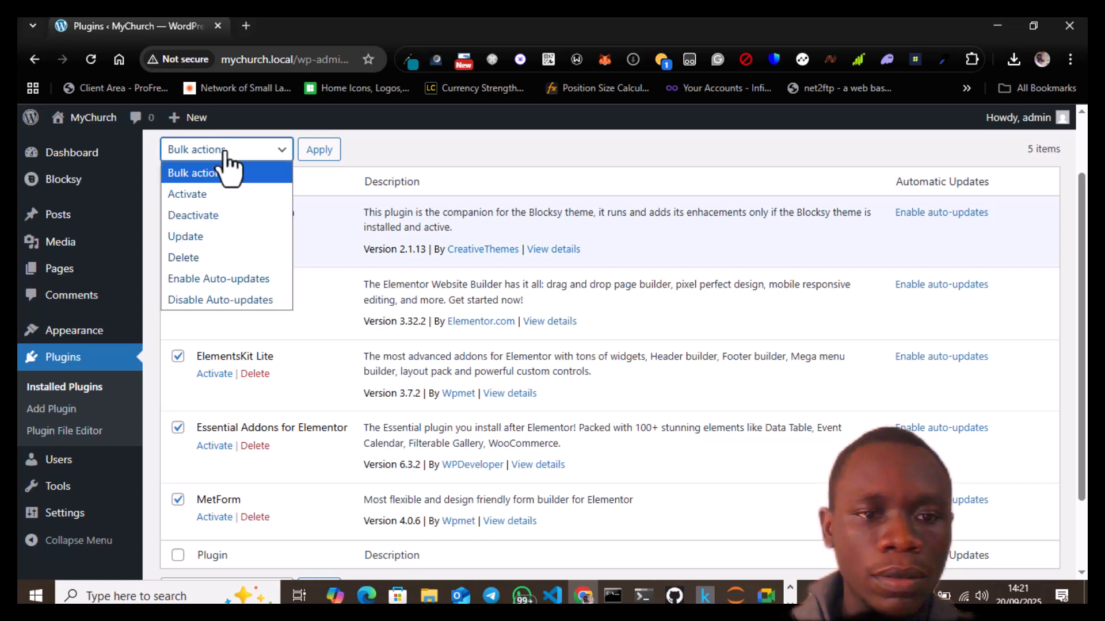
click(225, 199)
click(320, 165)
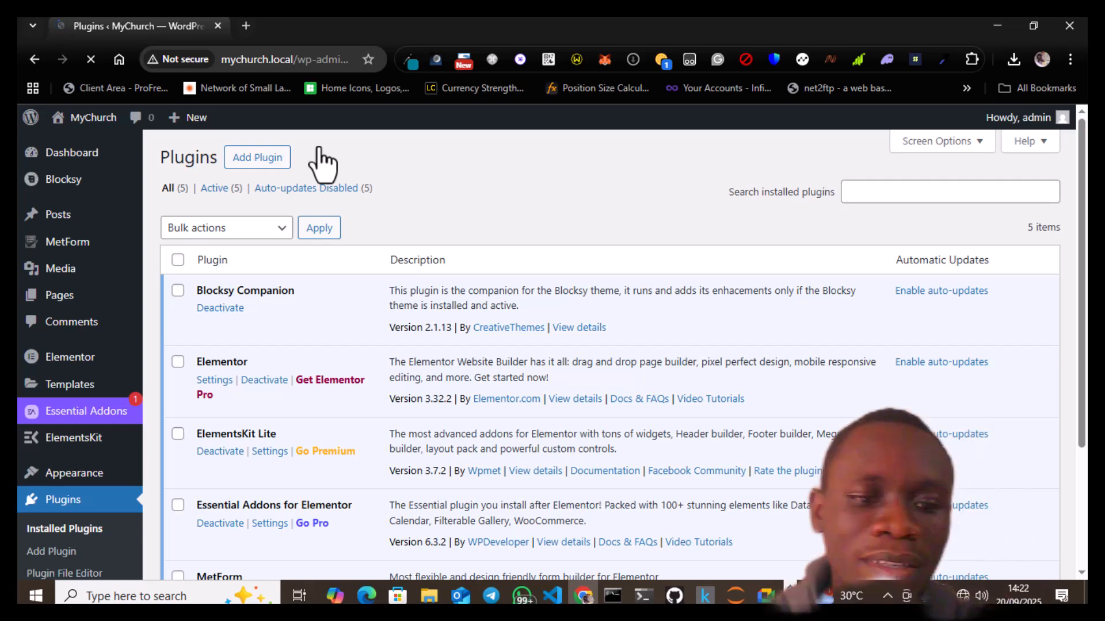
Review the installed plugins list from Blocksy Companion to MetForm for their activation status.
scroll(319, 395, down, 2)
scroll(319, 395, down, 1)
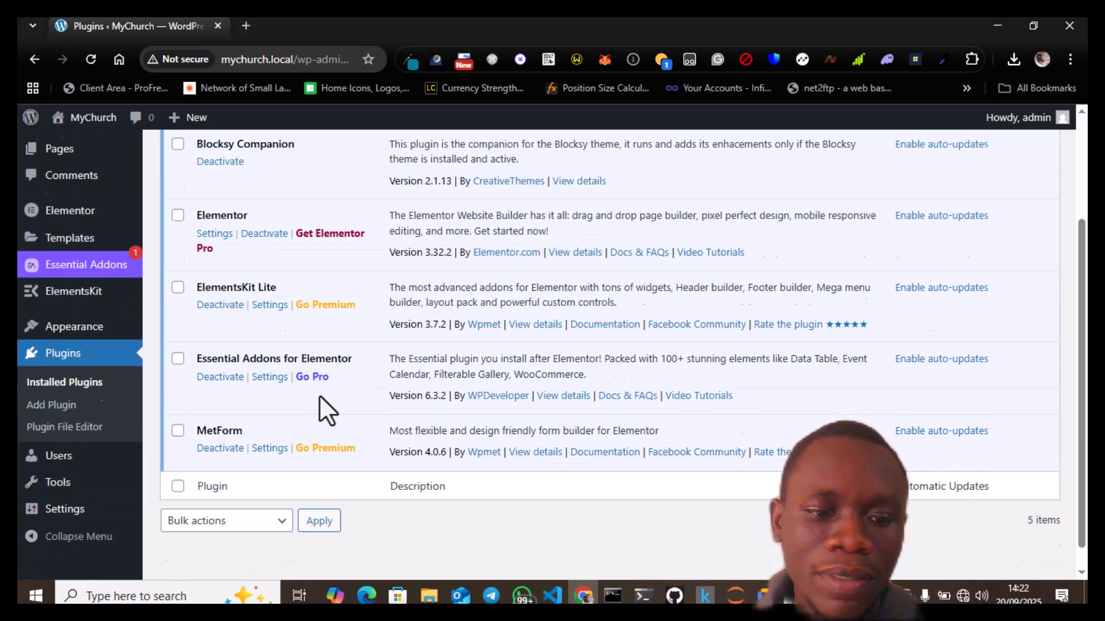
scroll(319, 394, up, 3)
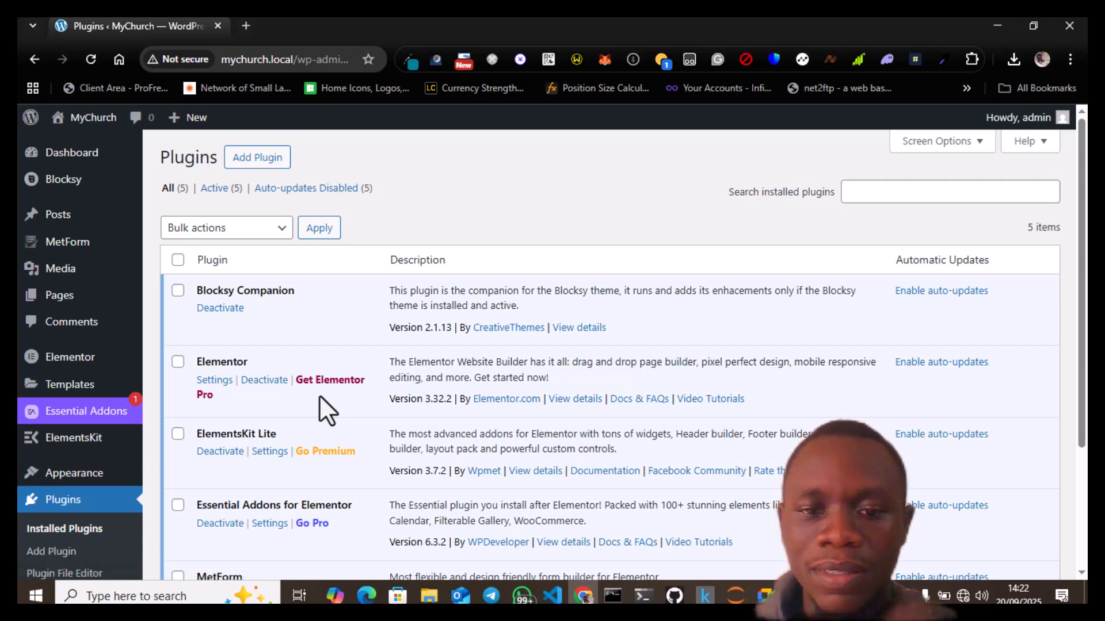
scroll(319, 394, down, 3)
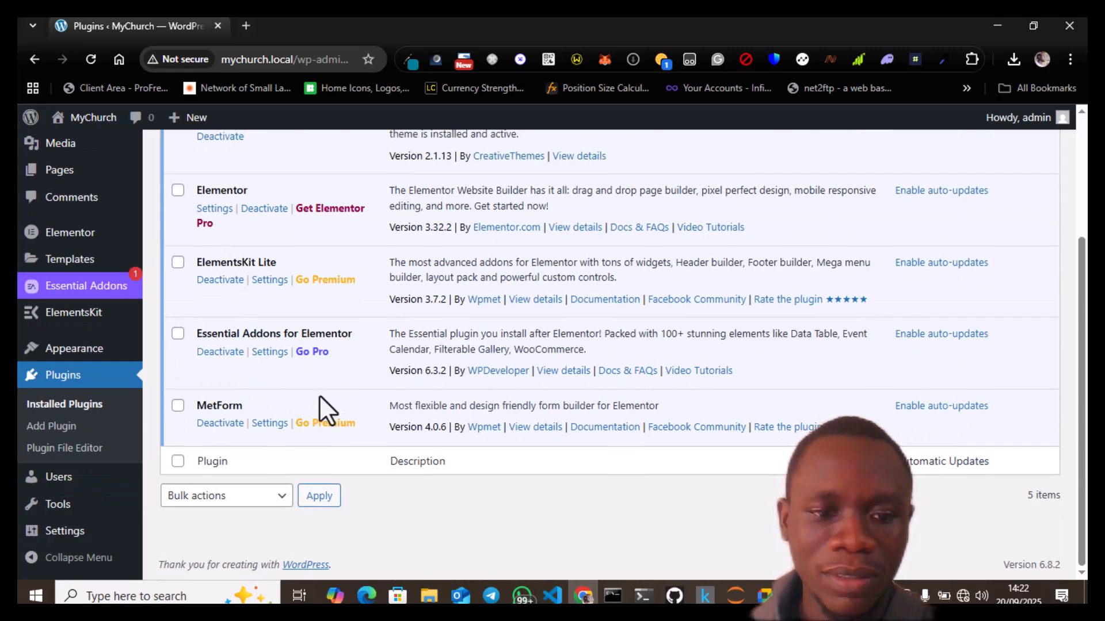
scroll(319, 395, up, 2)
scroll(318, 395, up, 1)
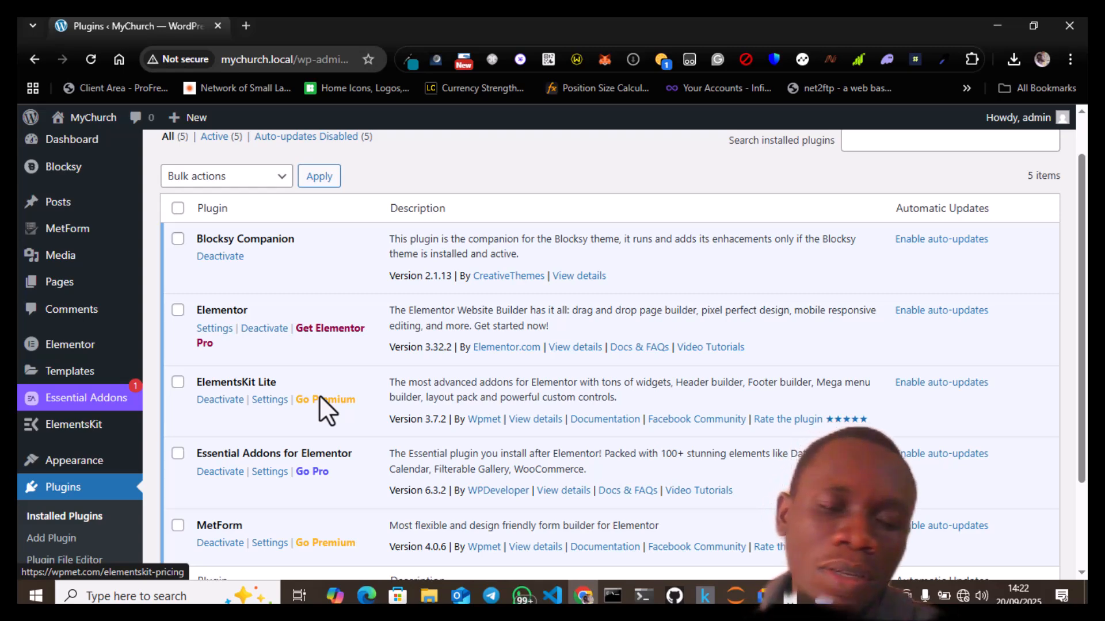
scroll(319, 394, up, 2)
Open the MyChurch site front end in a new tab, view it, and return to the Plugins page.
mouse_move(92, 120)
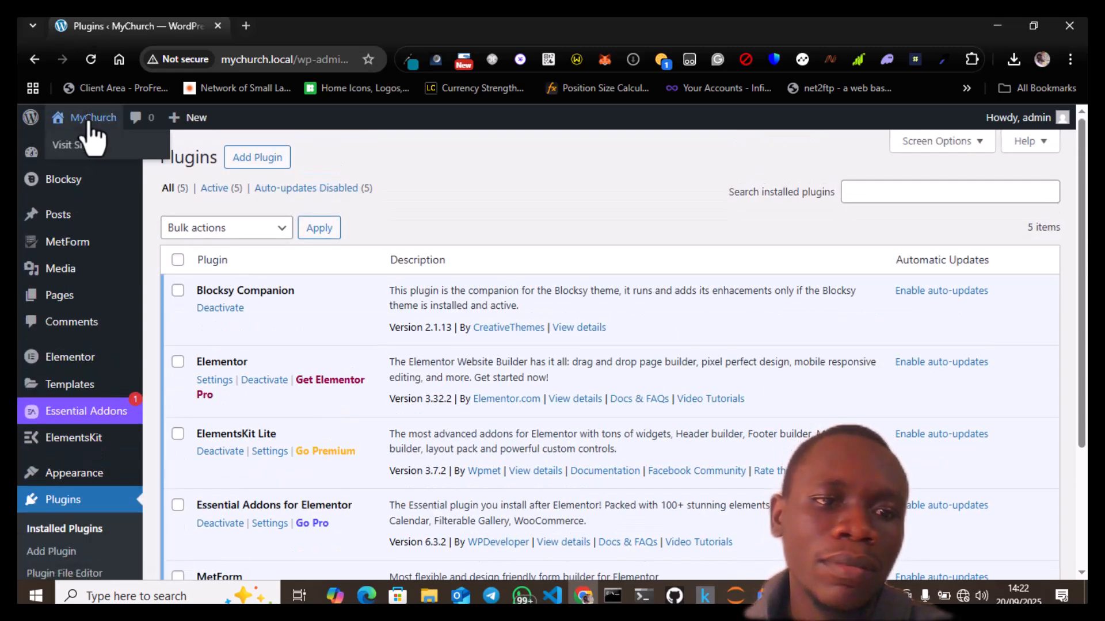
right_click(85, 144)
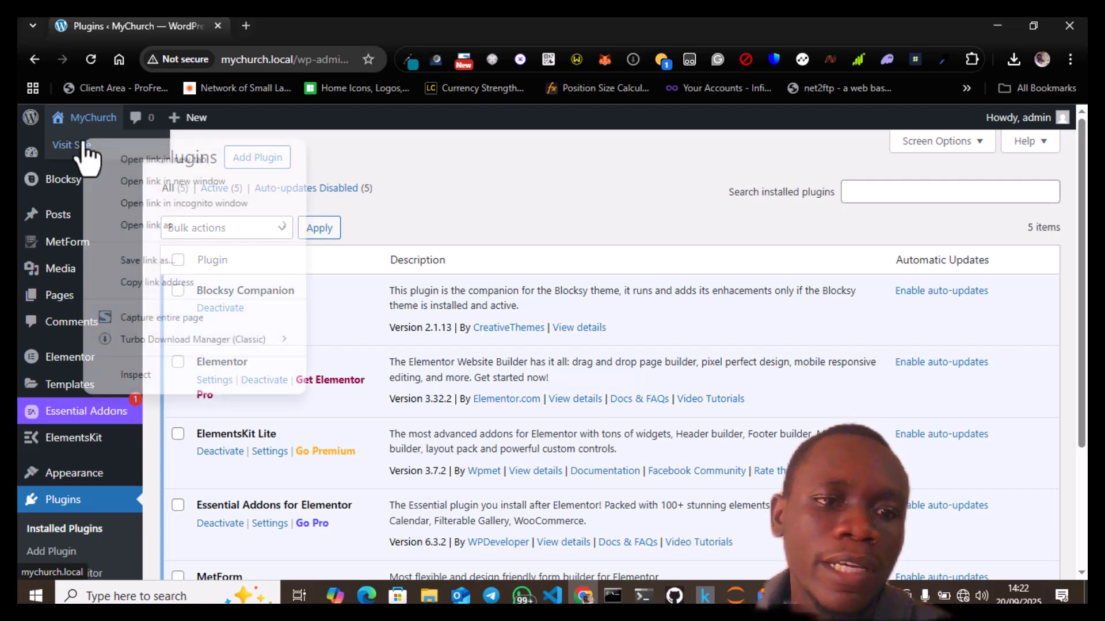
click(157, 159)
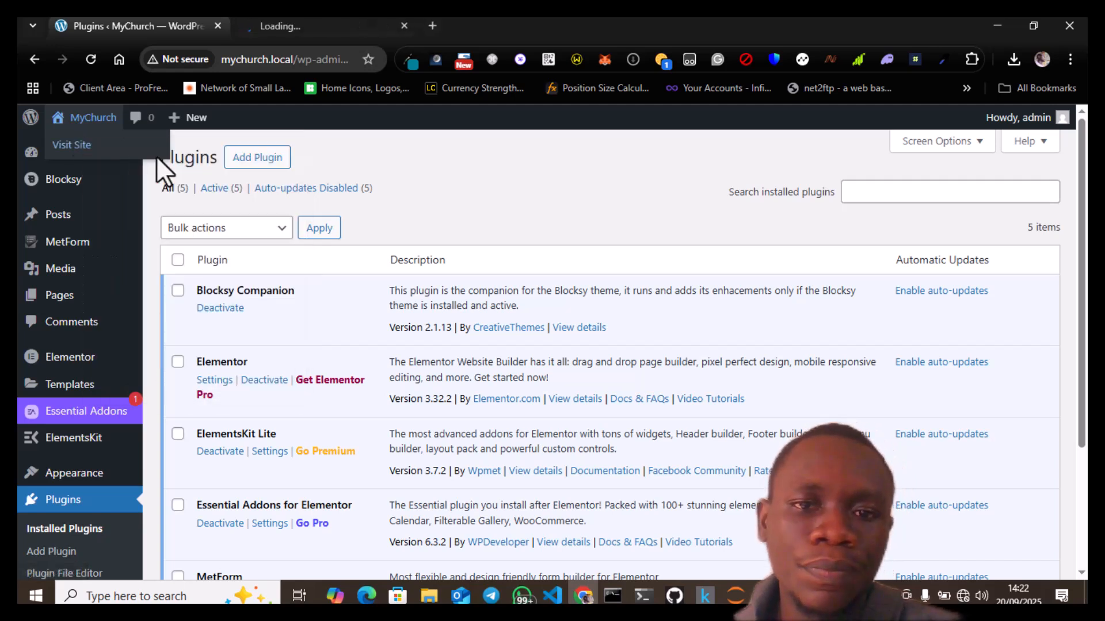
click(297, 23)
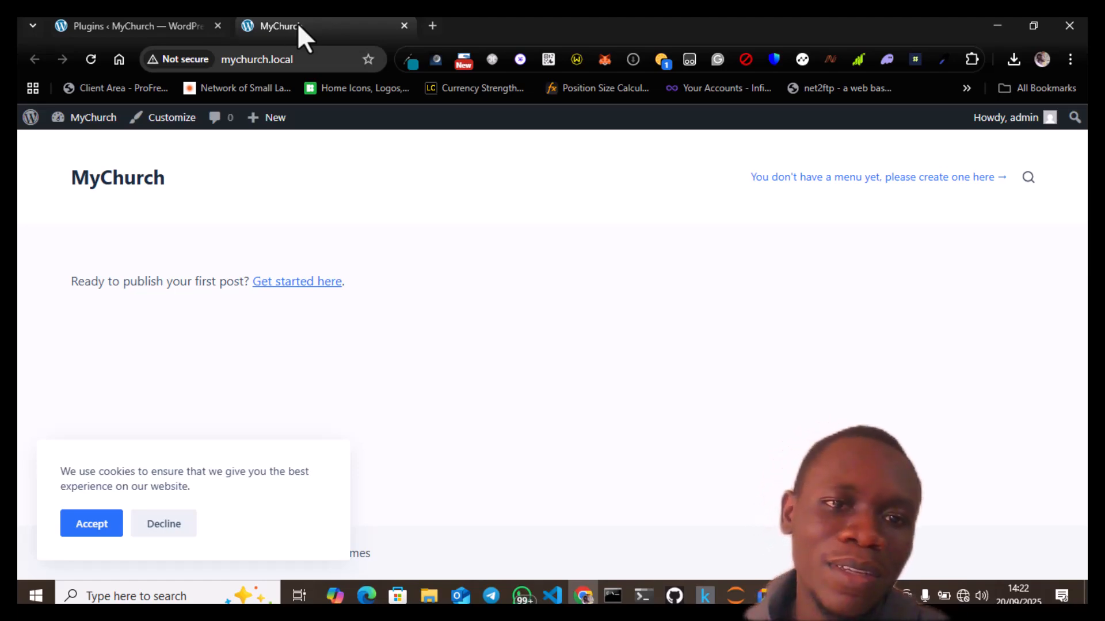
click(160, 25)
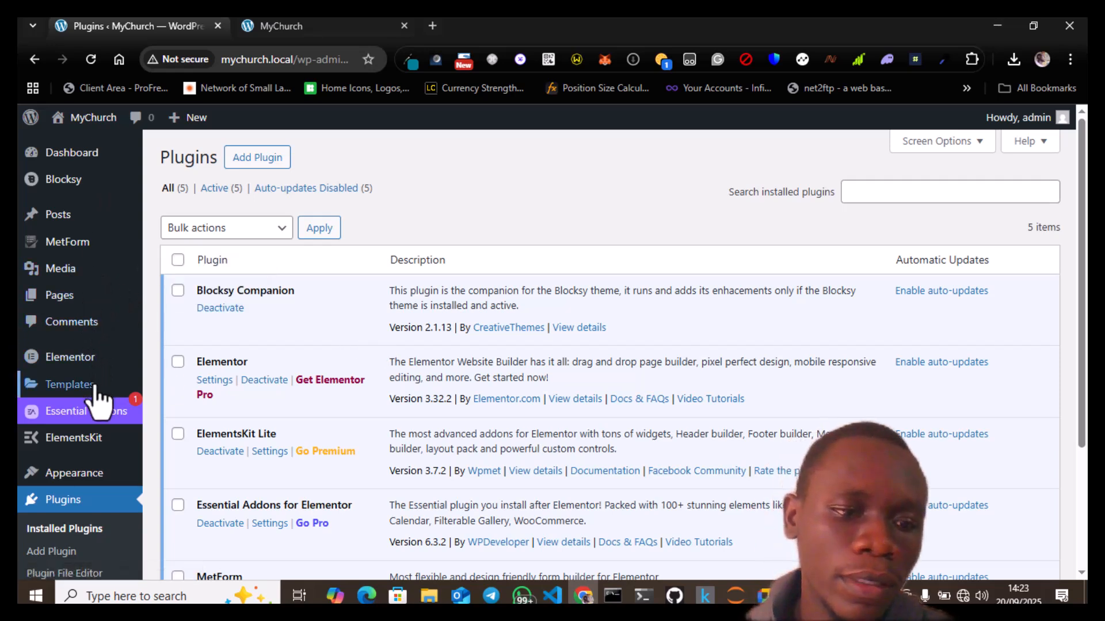
Start a new page in the block editor and dismiss its welcome guide.
mouse_move(97, 387)
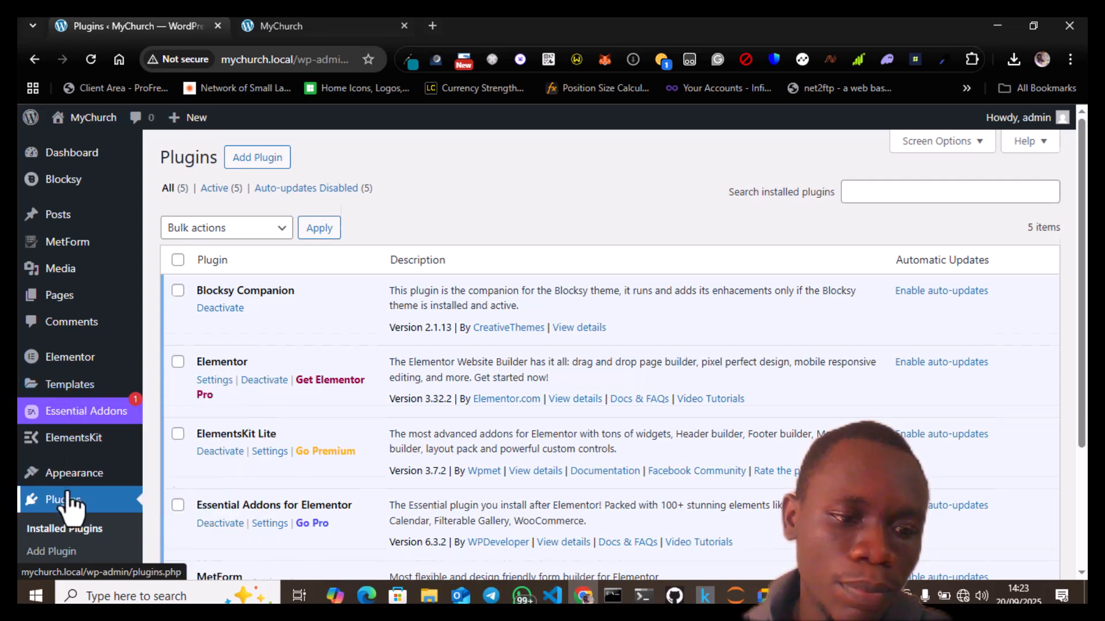
scroll(68, 496, down, 1)
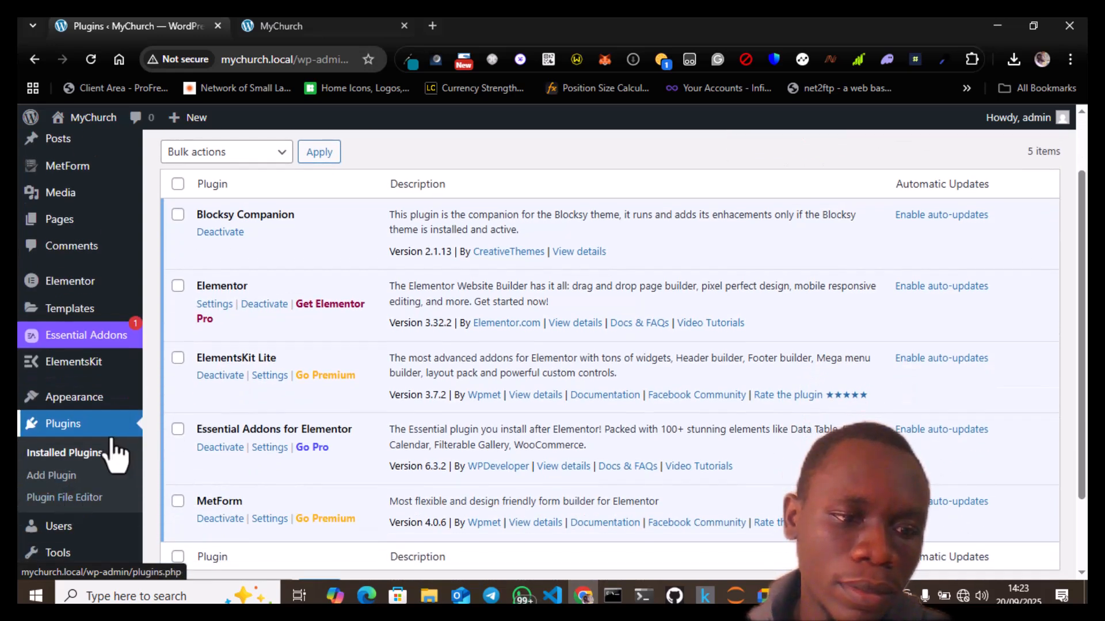
scroll(115, 452, up, 1)
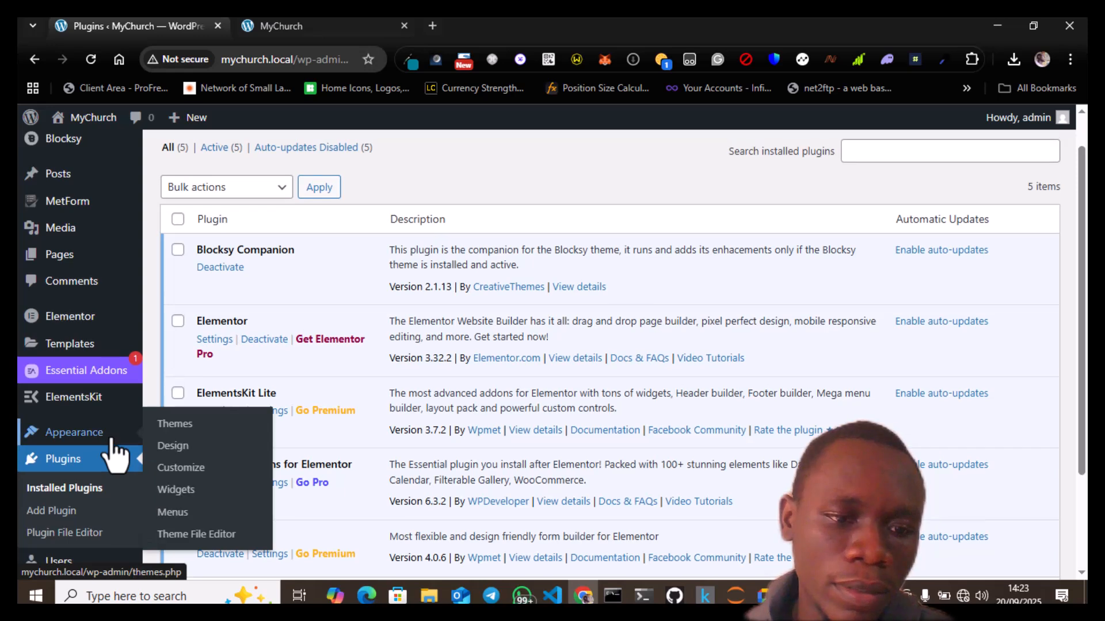
mouse_move(79, 352)
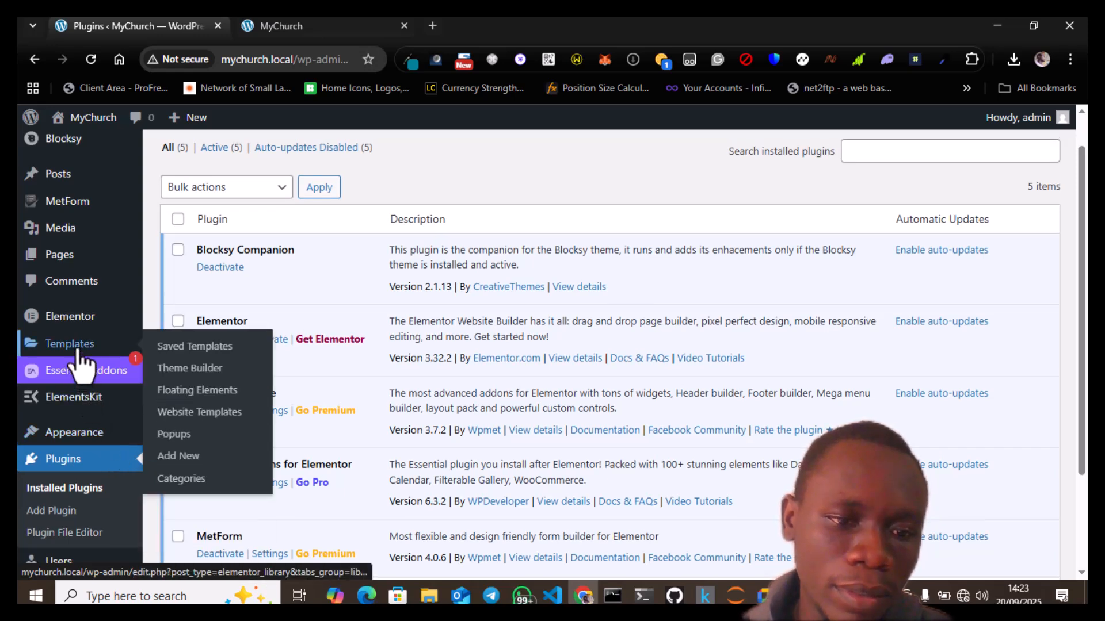
mouse_move(66, 256)
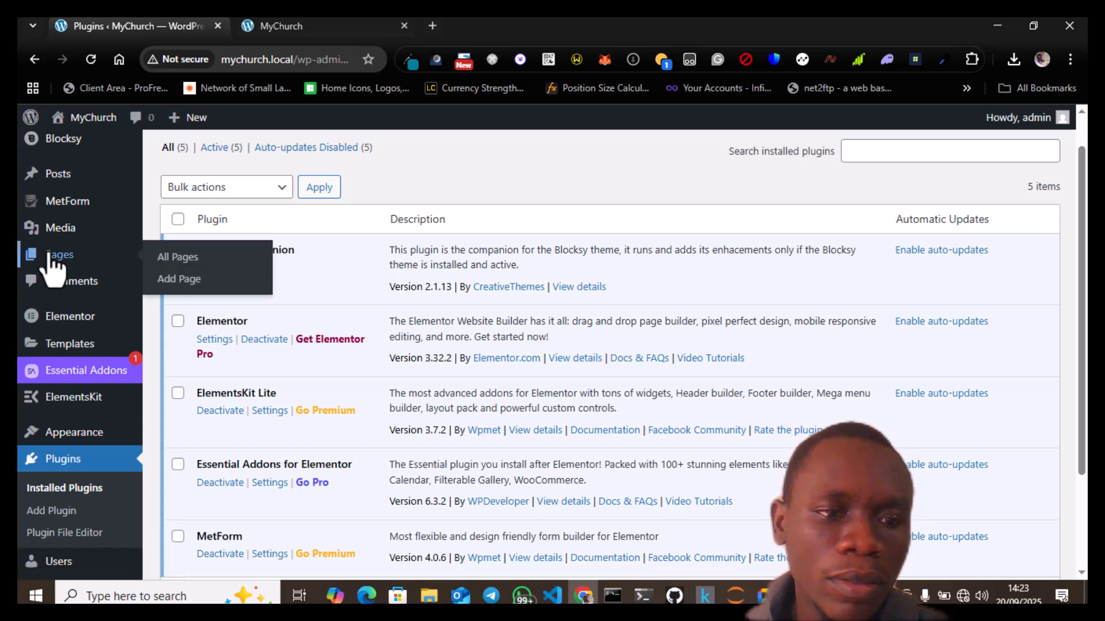
click(197, 280)
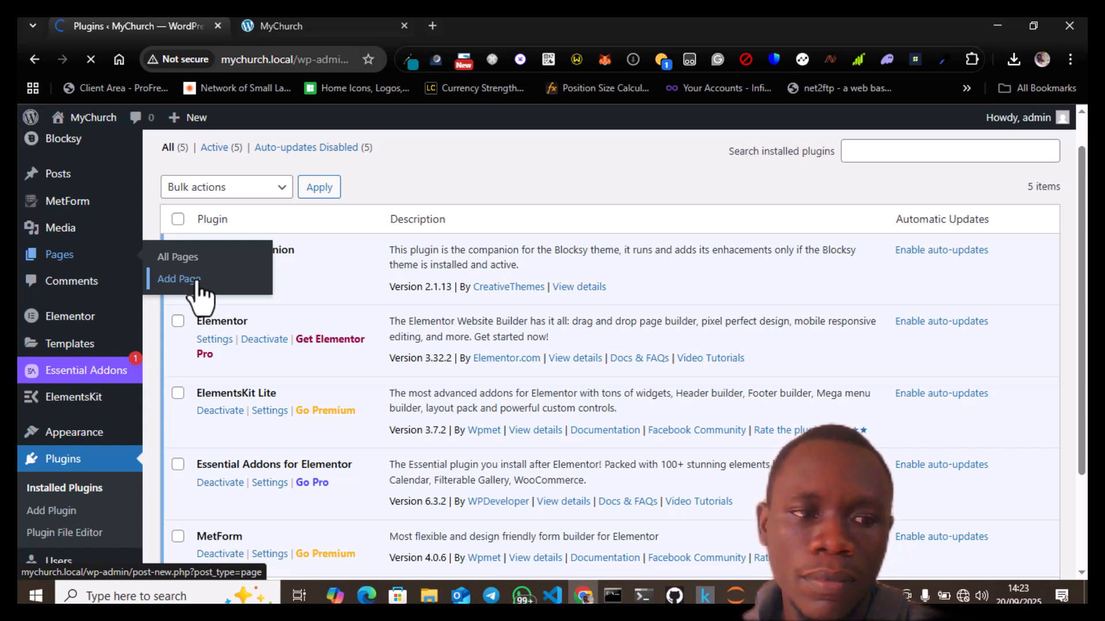
click(179, 279)
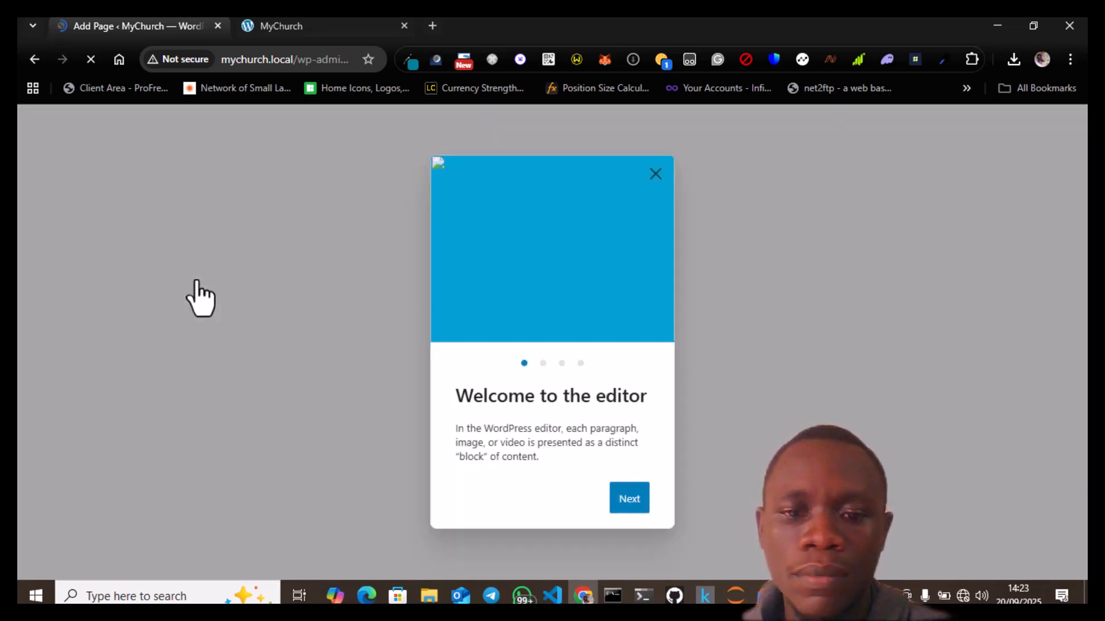
click(657, 176)
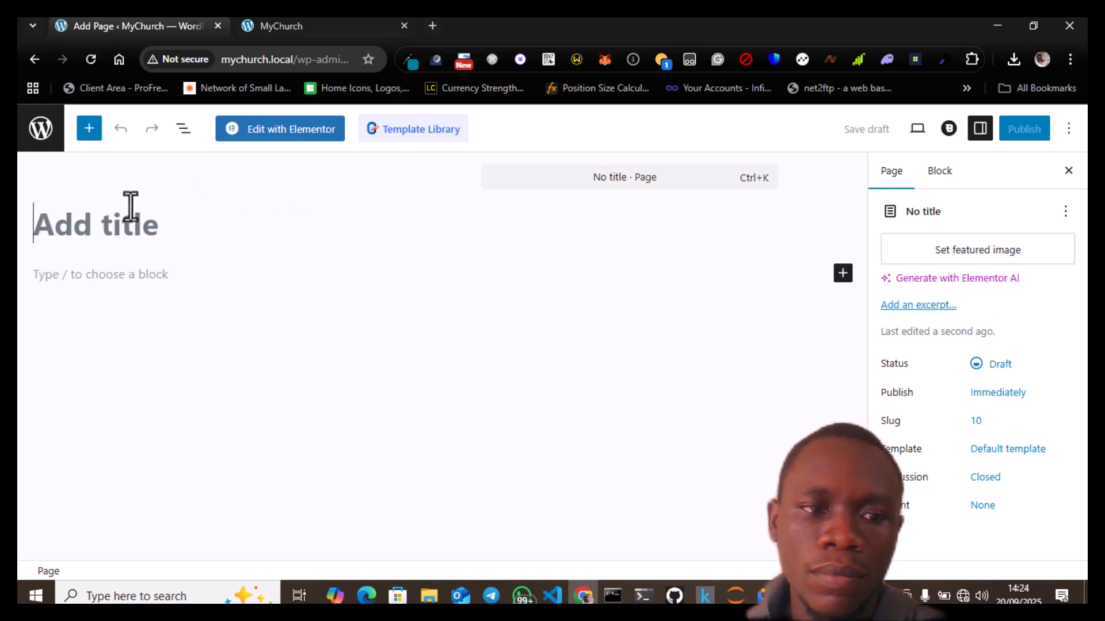
Title the new page "Home" and publish it.
text(H)
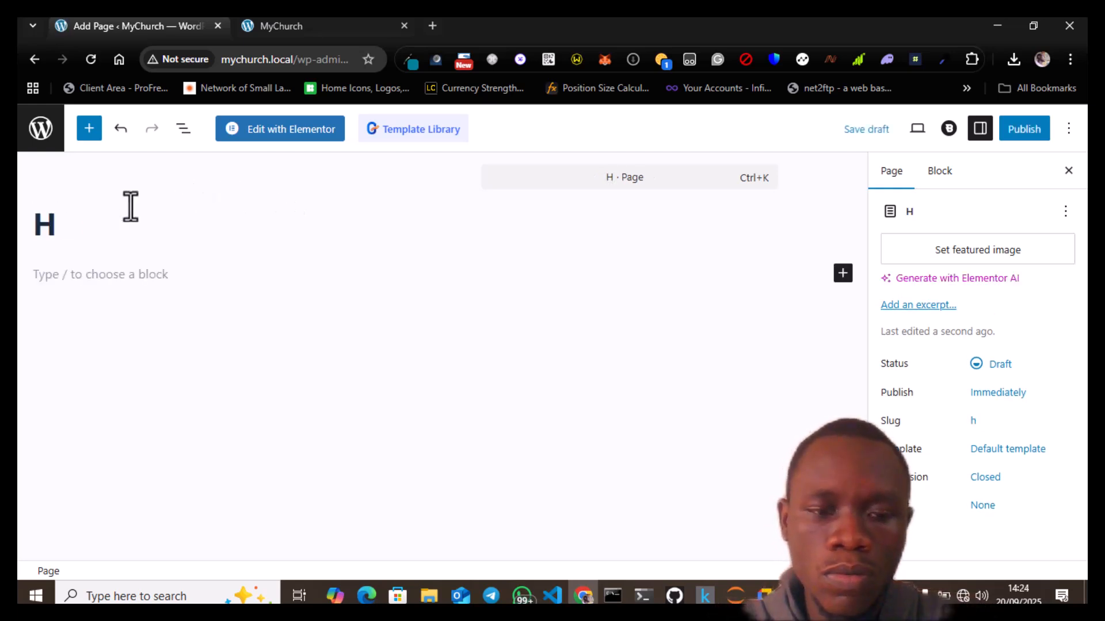
text(ome)
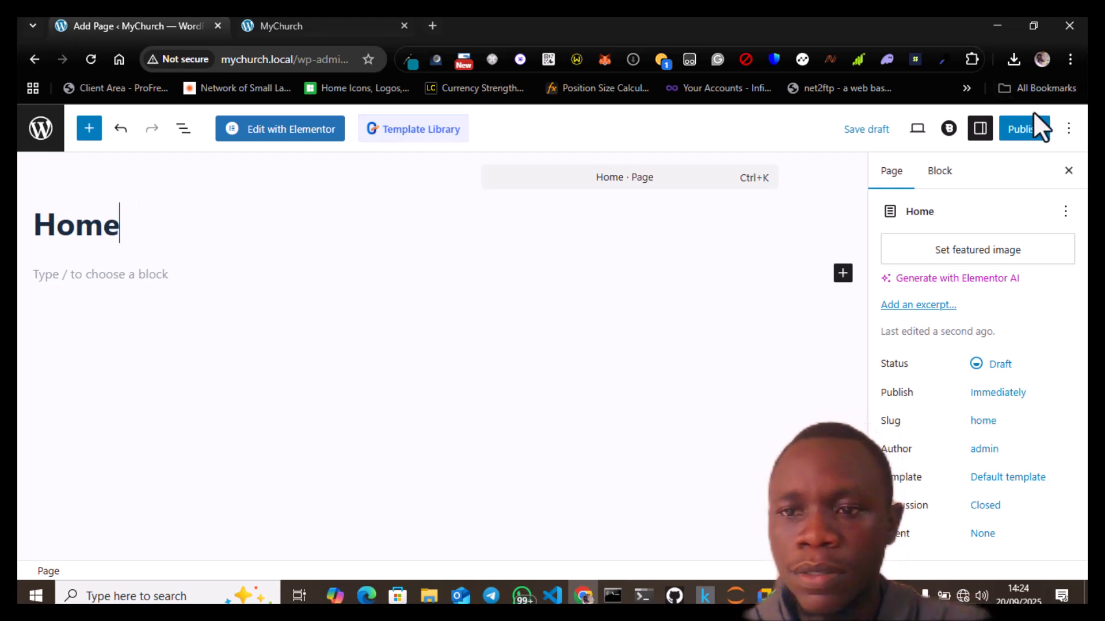
click(1020, 130)
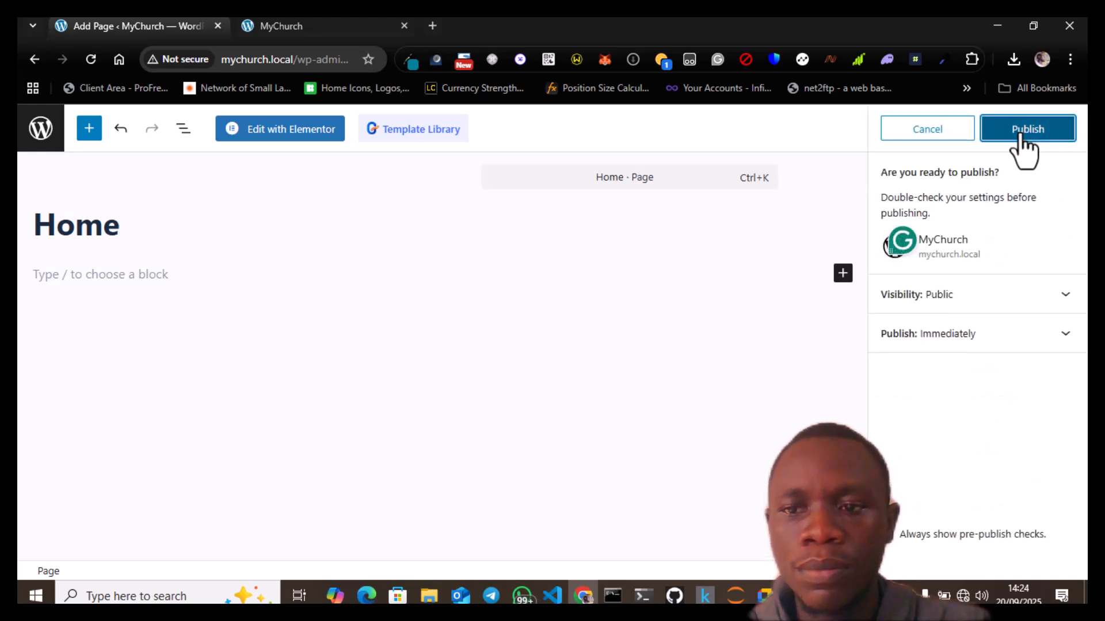
click(1020, 133)
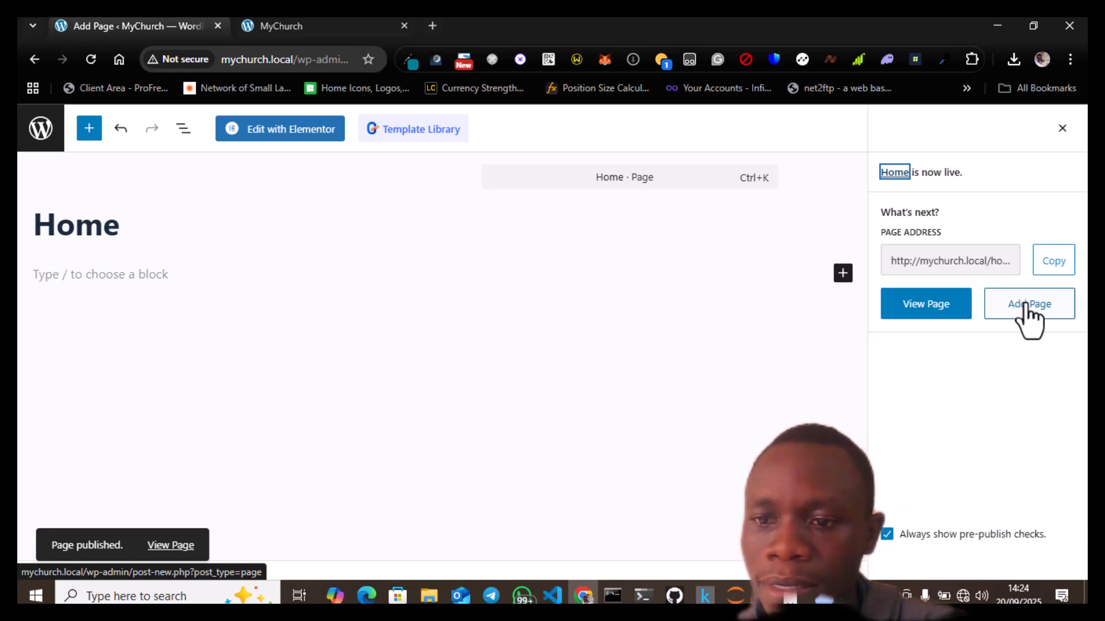
Add another page titled "Contact Us" and publish it.
click(1026, 305)
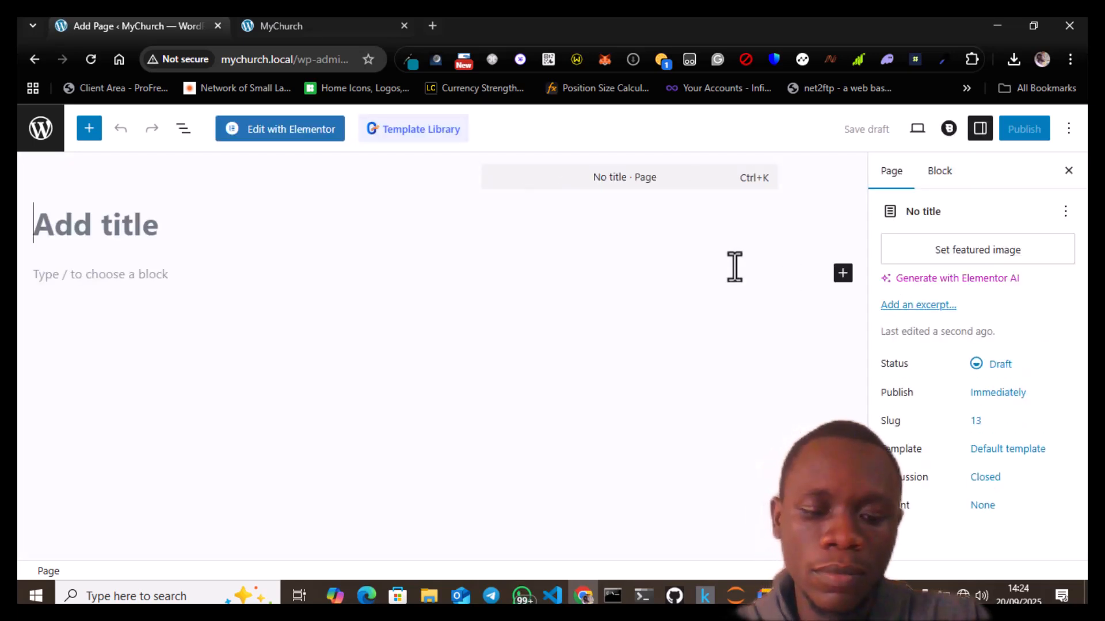
text(Contact)
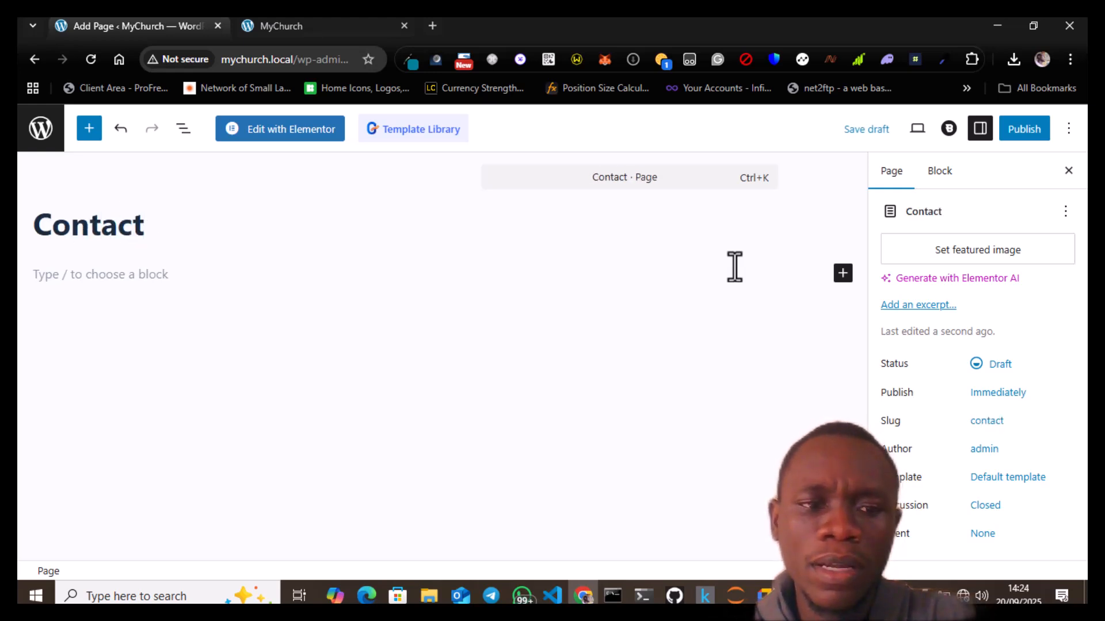
text( Us)
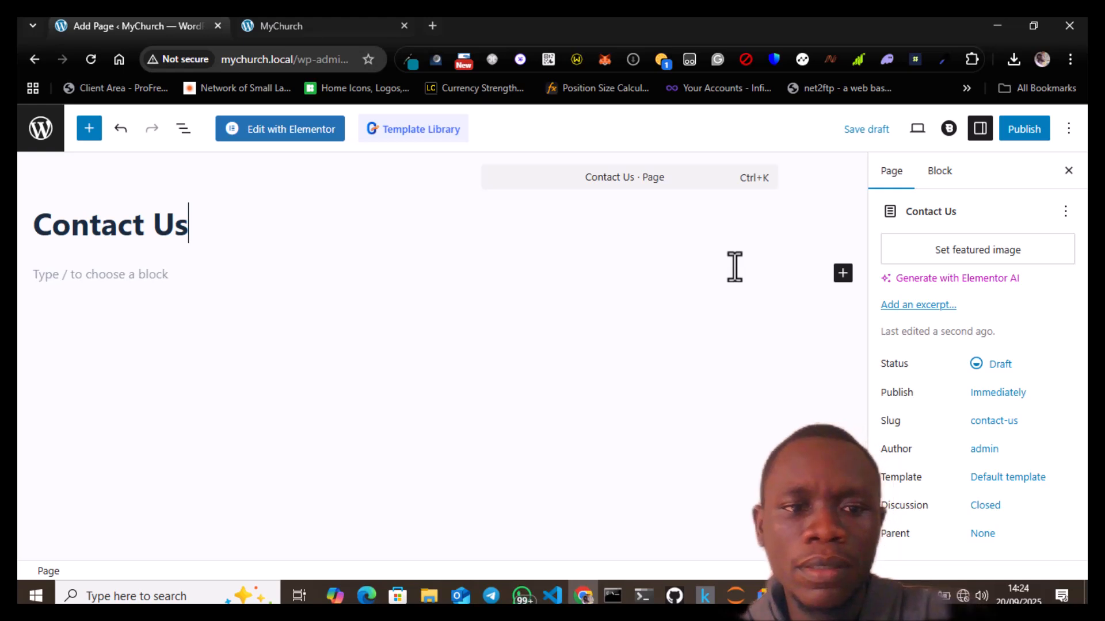
click(150, 231)
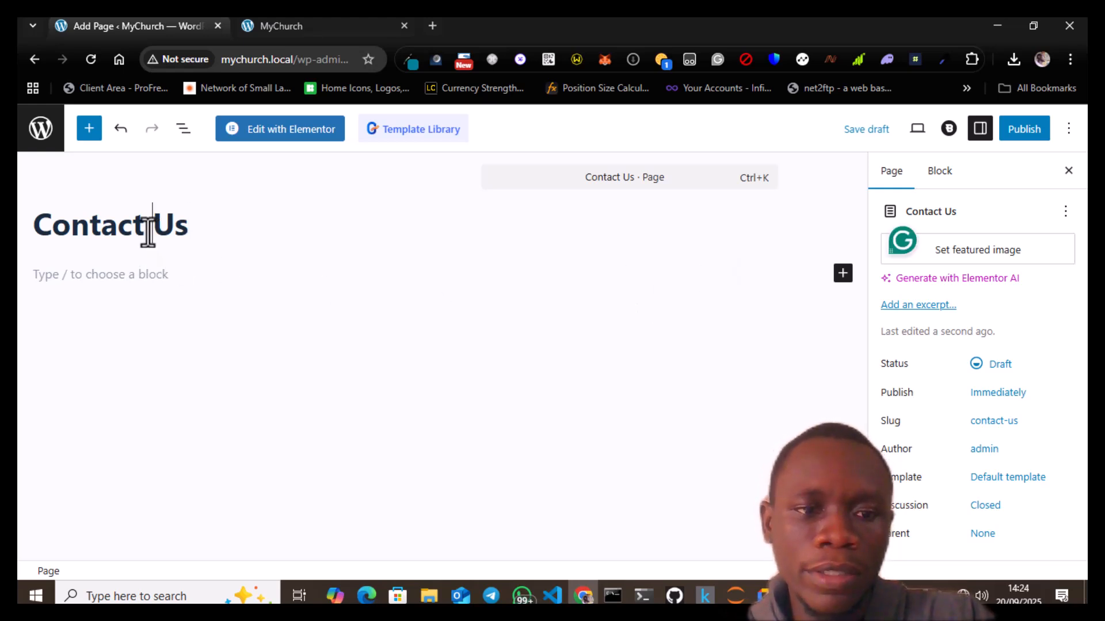
double_click(148, 232)
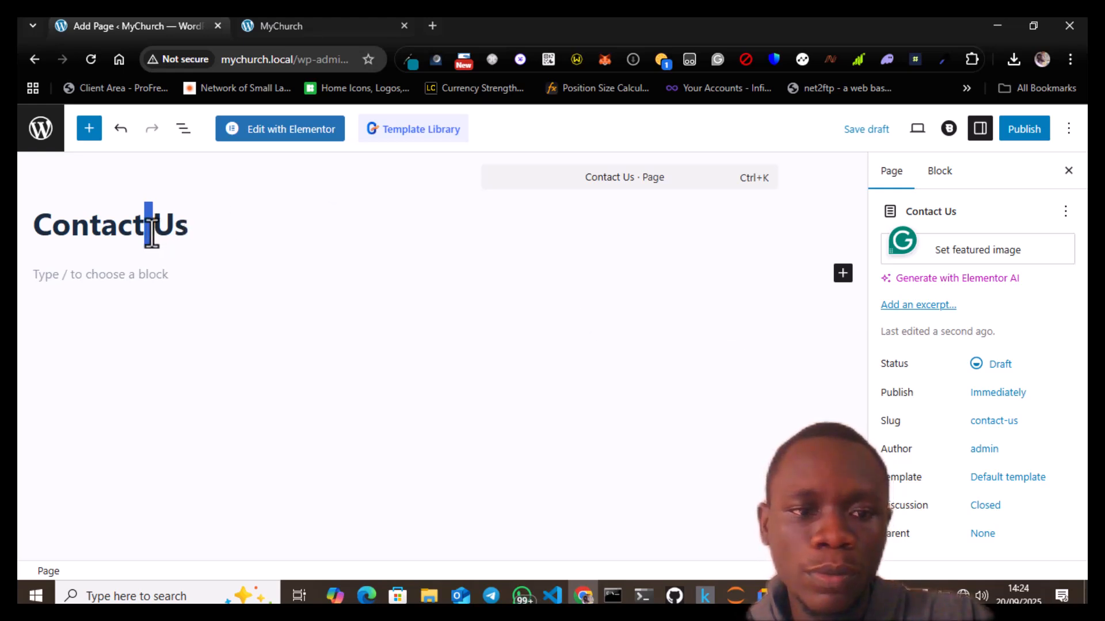
click(203, 234)
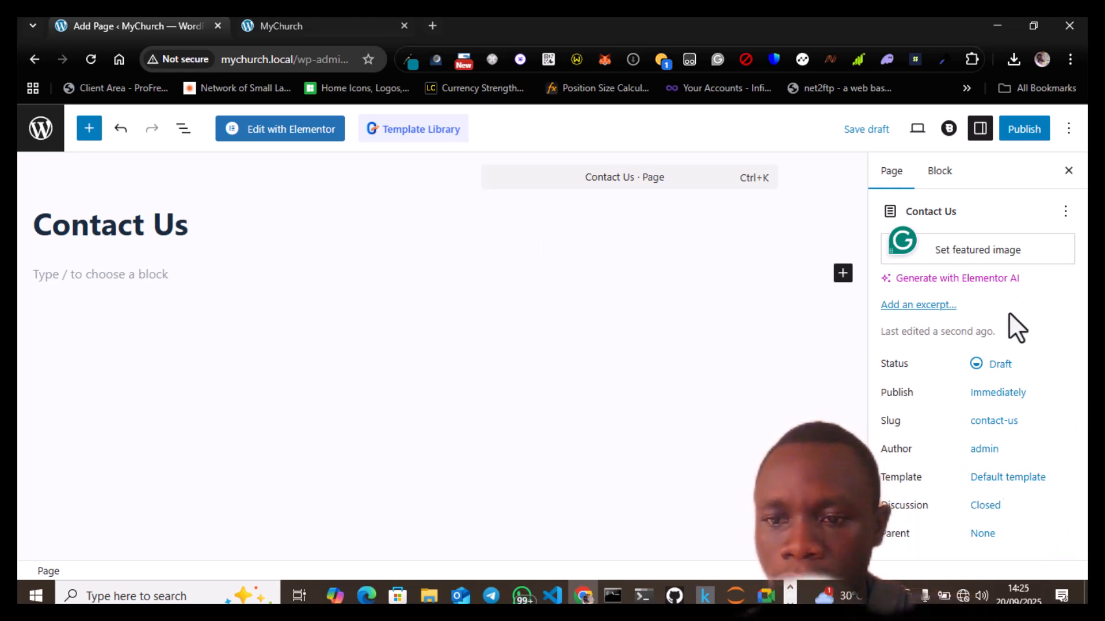
click(1027, 129)
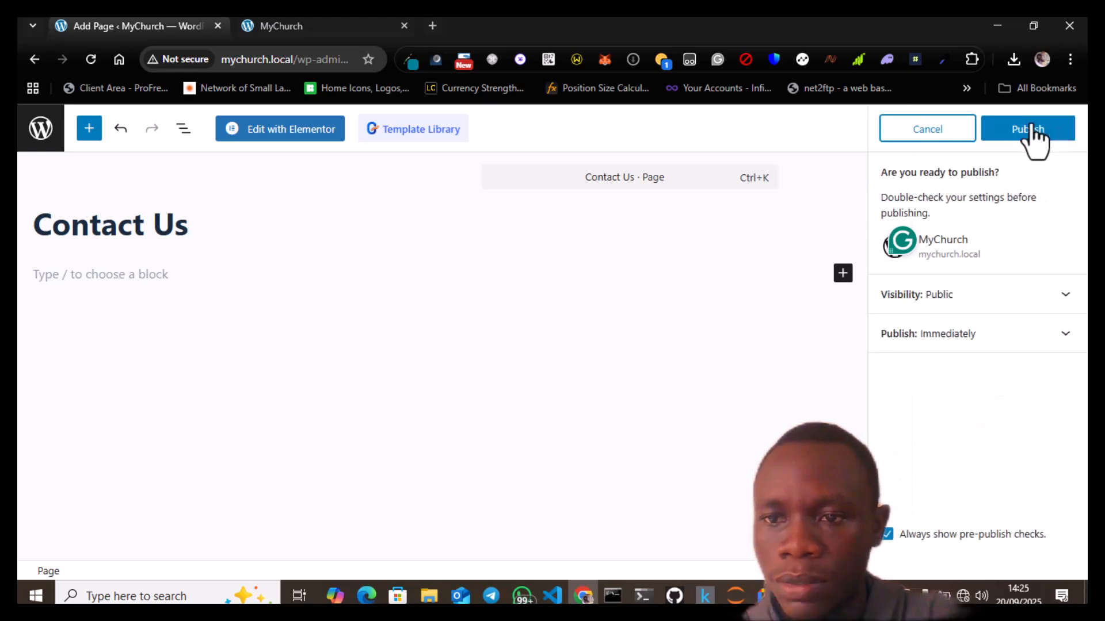
click(1030, 130)
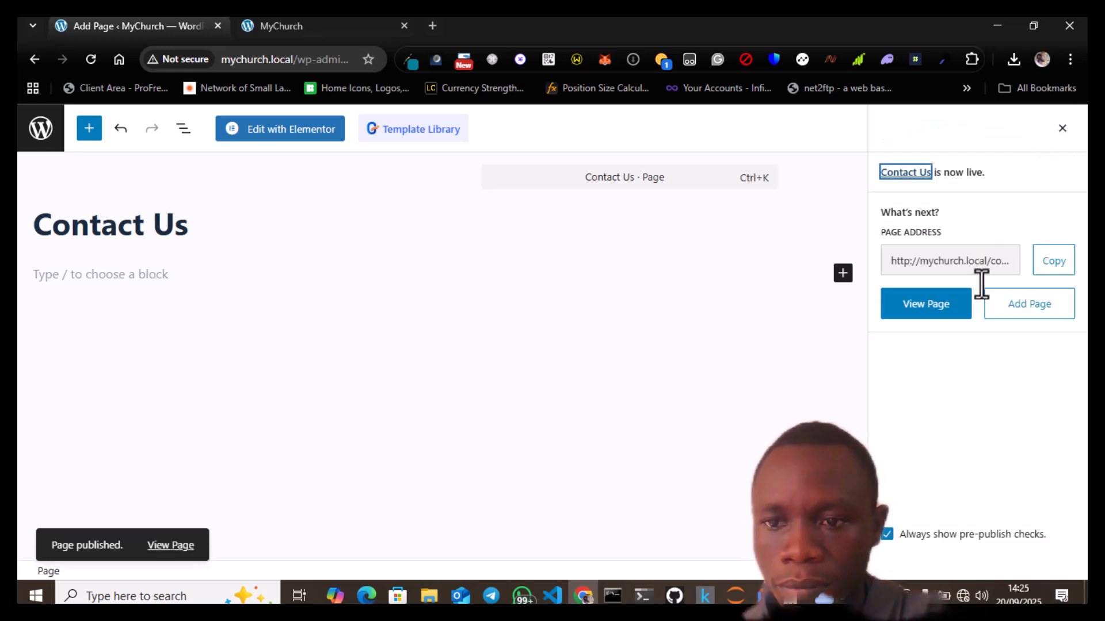
Inspect the end of the published Contact Us page's address to see how the title's space is written.
click(999, 262)
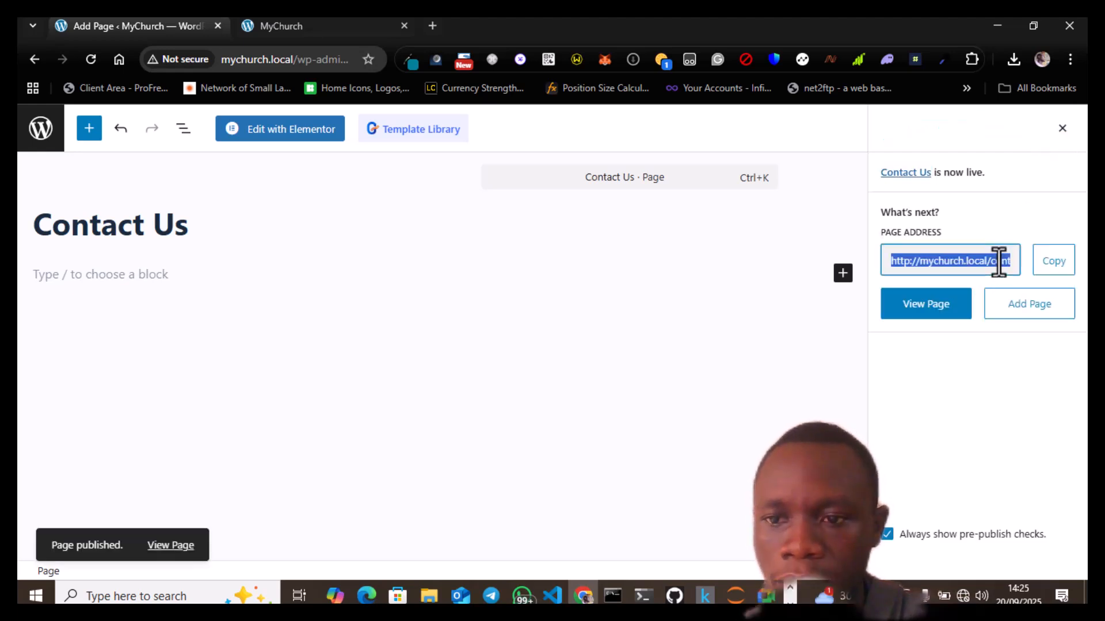
scroll(998, 262, right, 1)
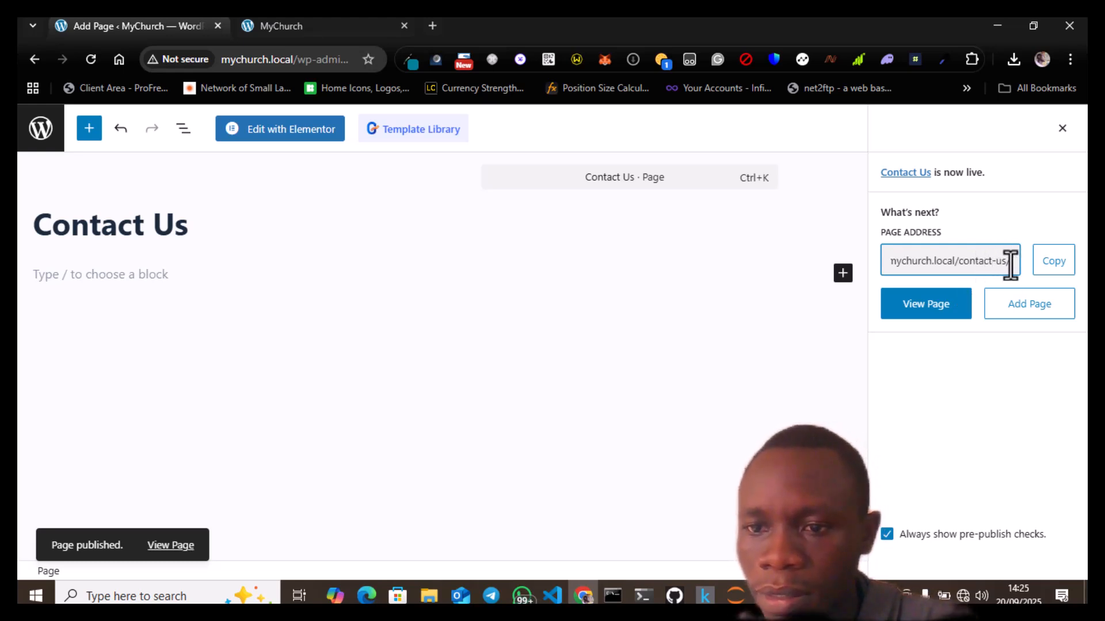
drag(997, 260, 991, 260)
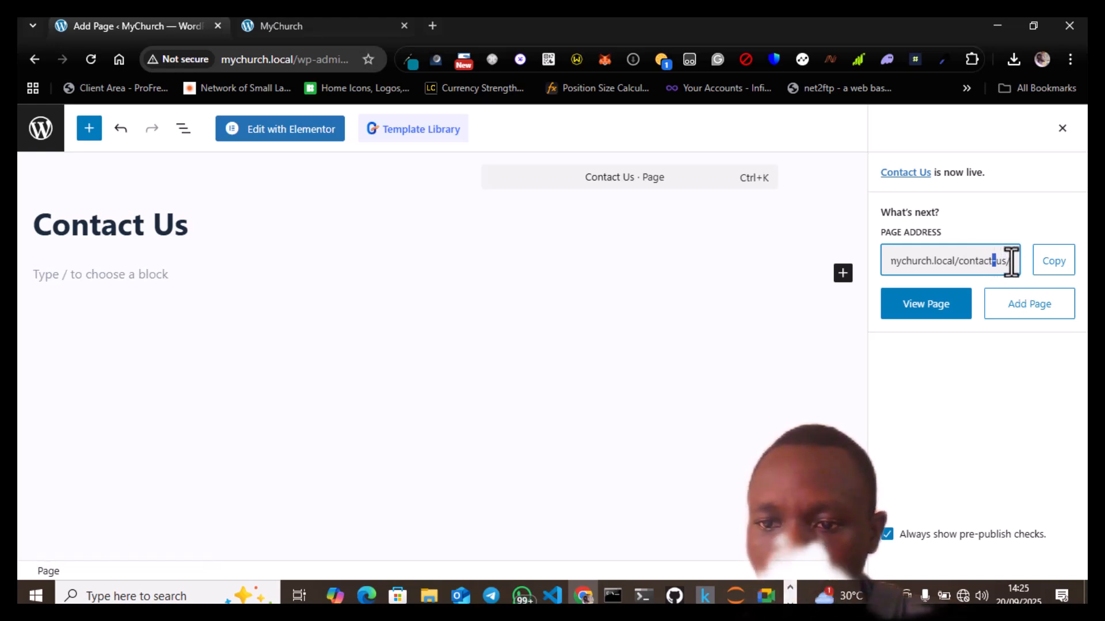
click(1009, 259)
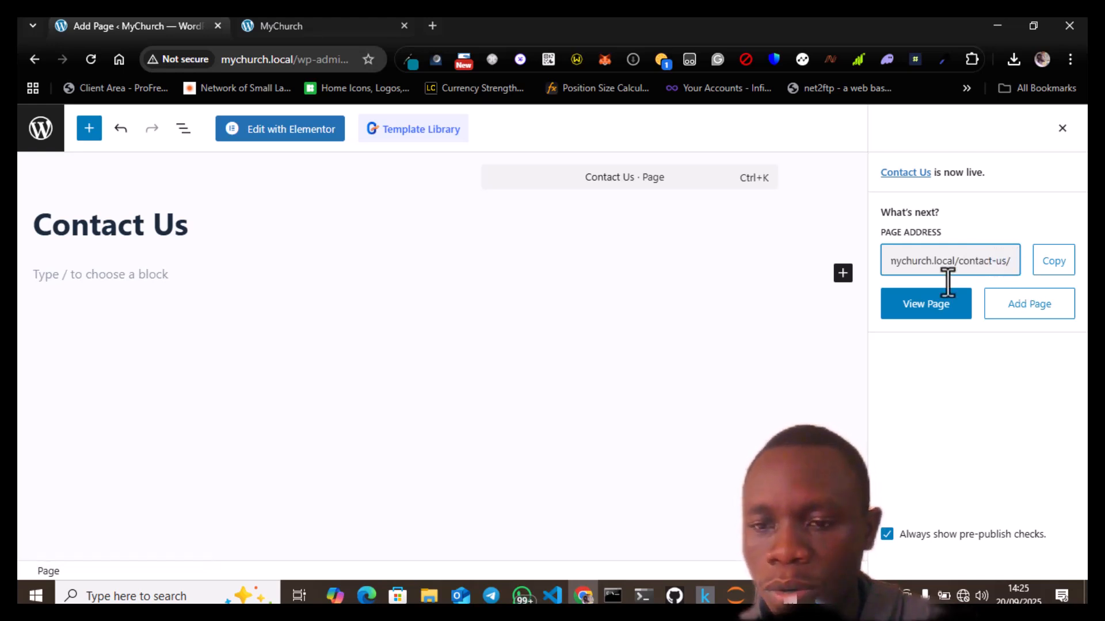
Add another page titled "About Us" and publish it.
click(1055, 305)
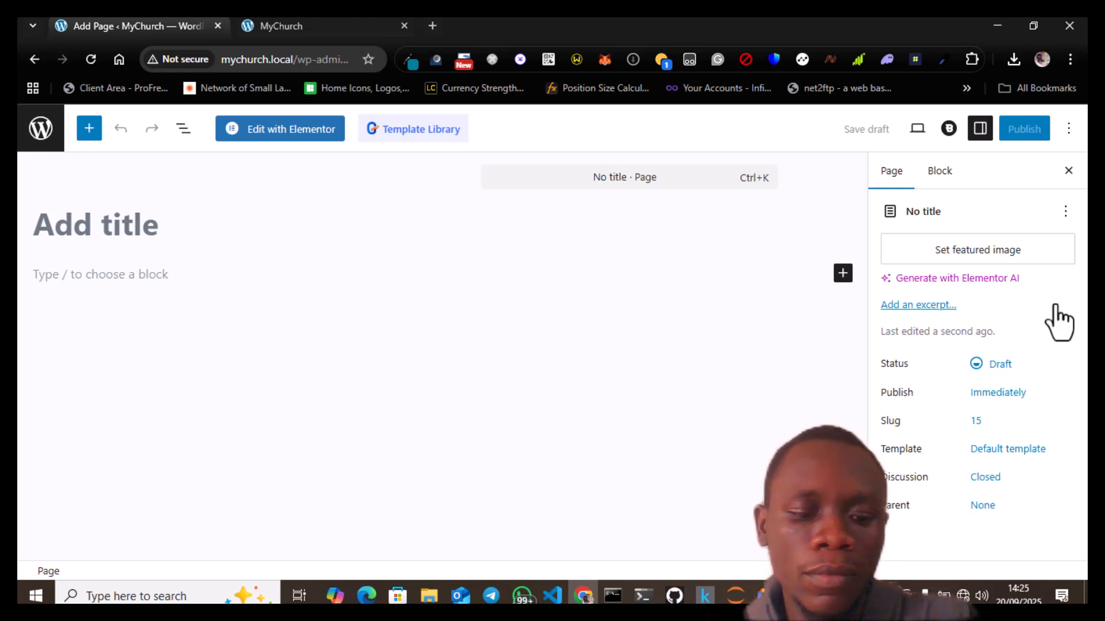
text(About Us)
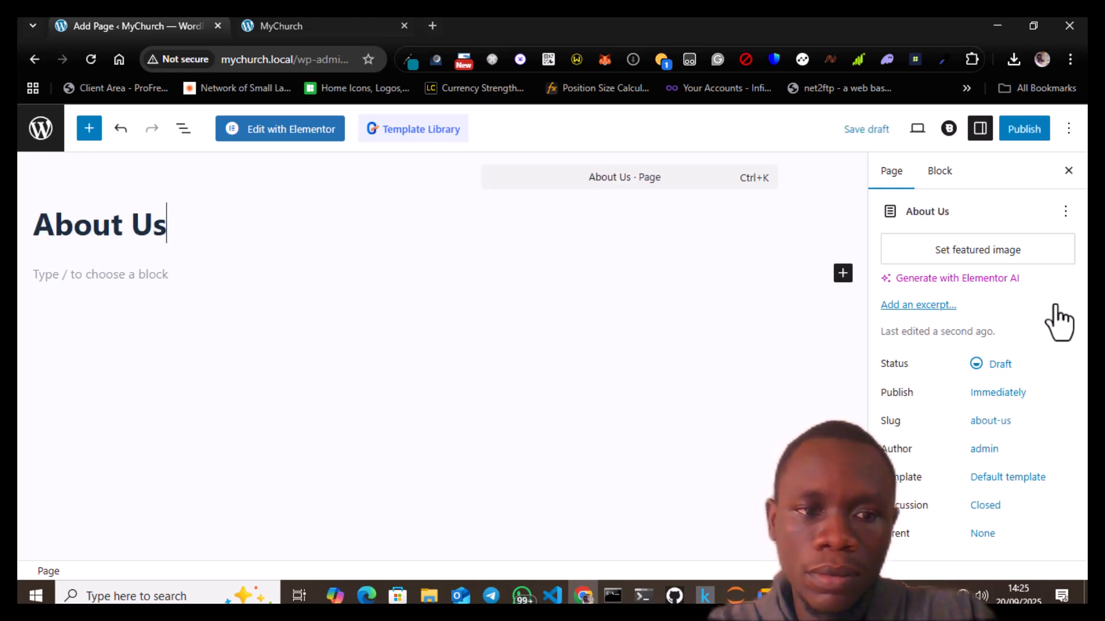
click(1016, 138)
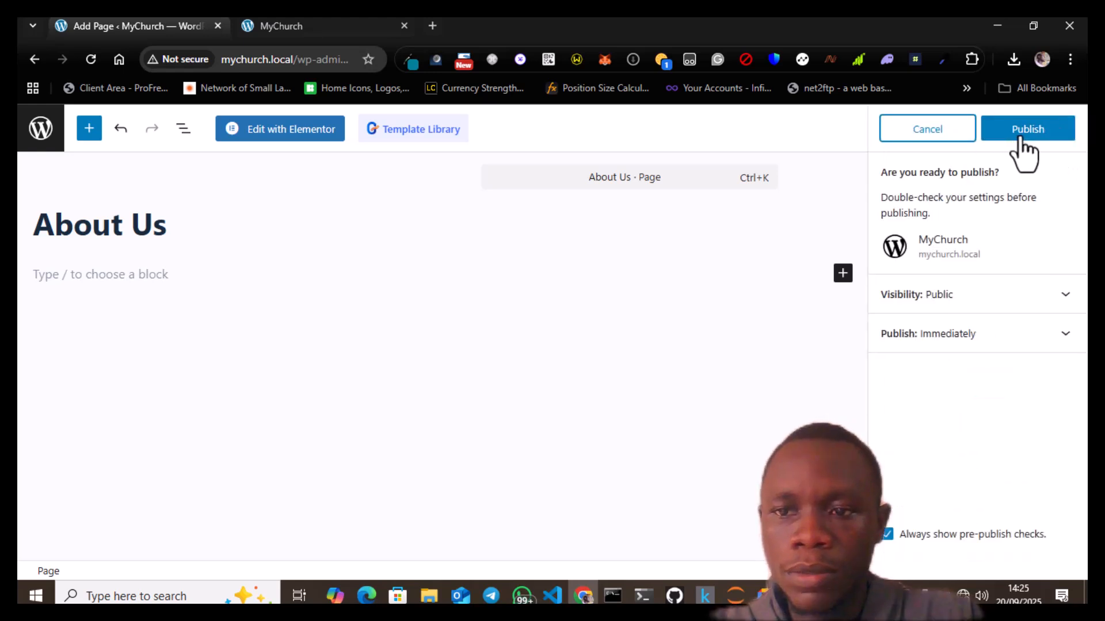
click(1023, 138)
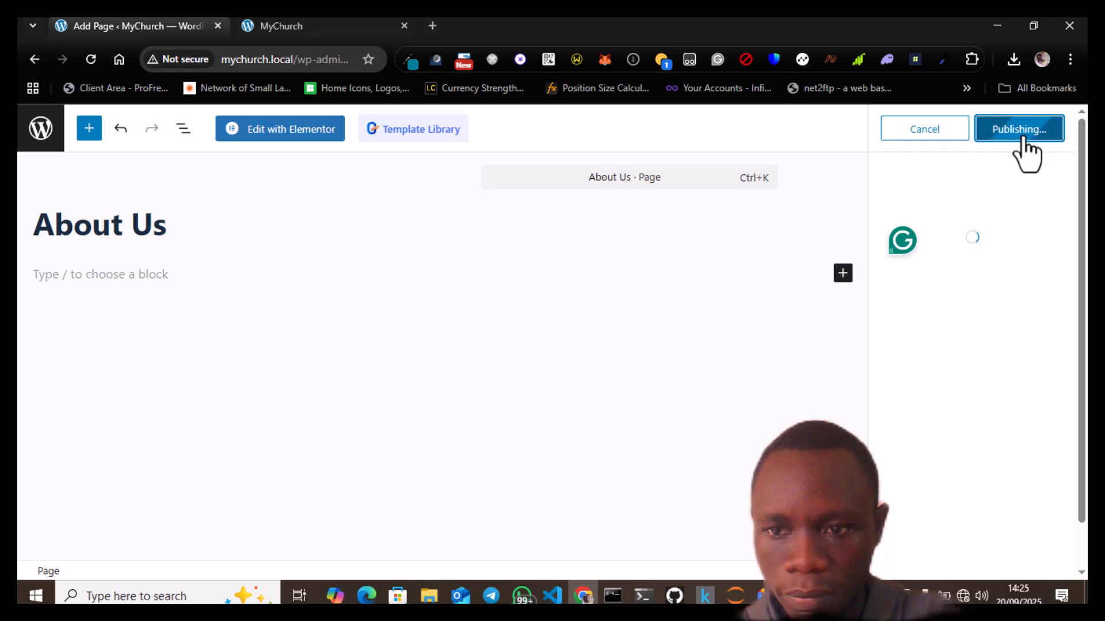
Add another page titled "Blog" and publish it.
click(1029, 306)
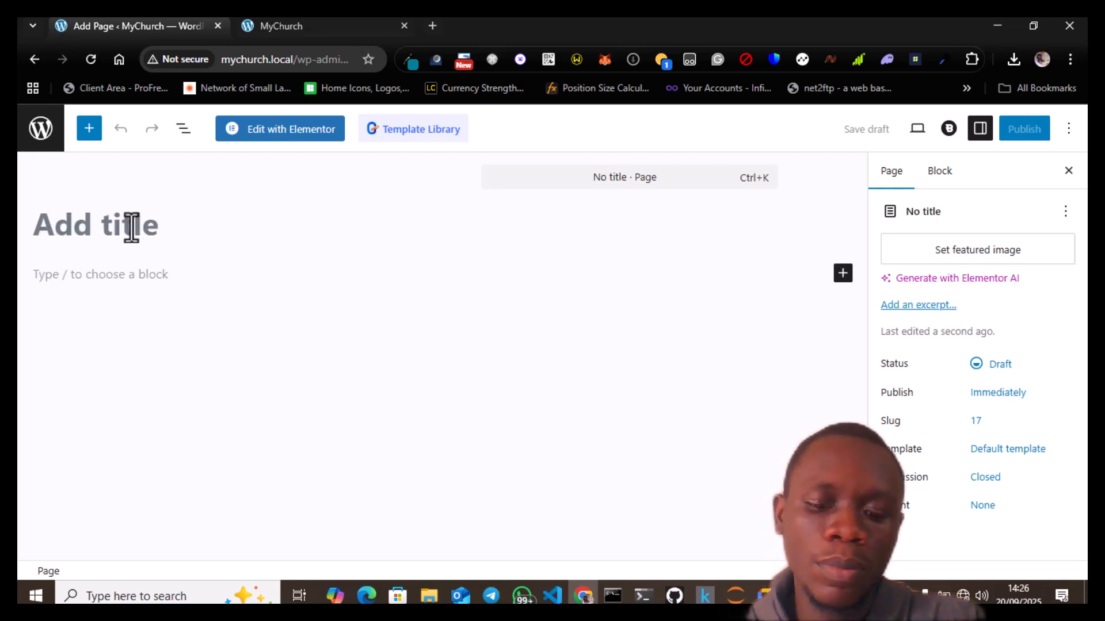
text(Blog)
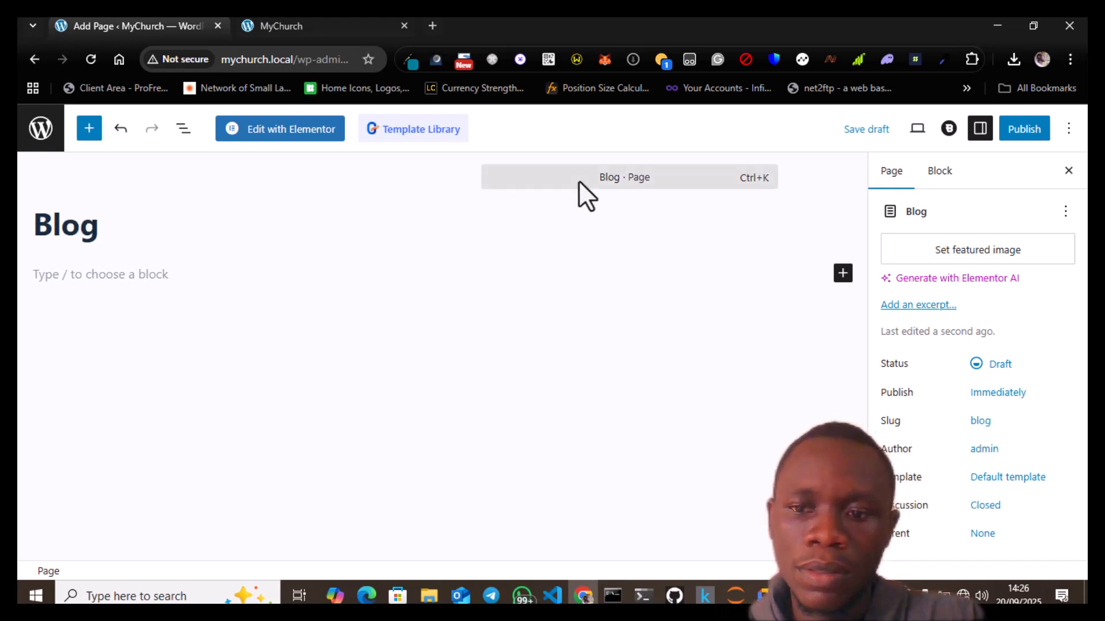
click(1023, 133)
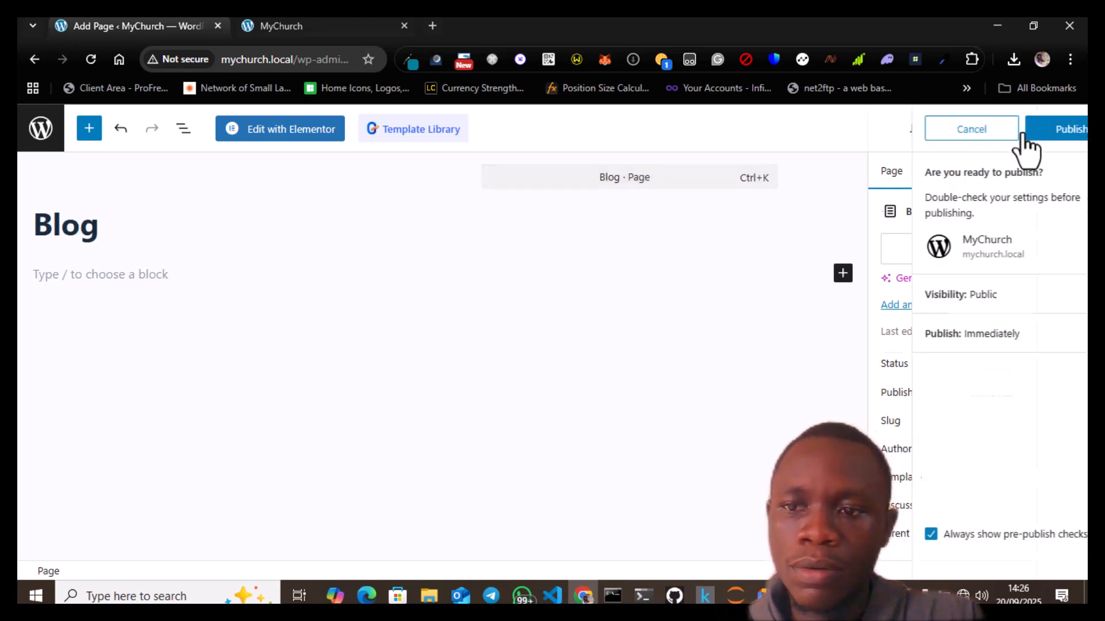
click(1022, 133)
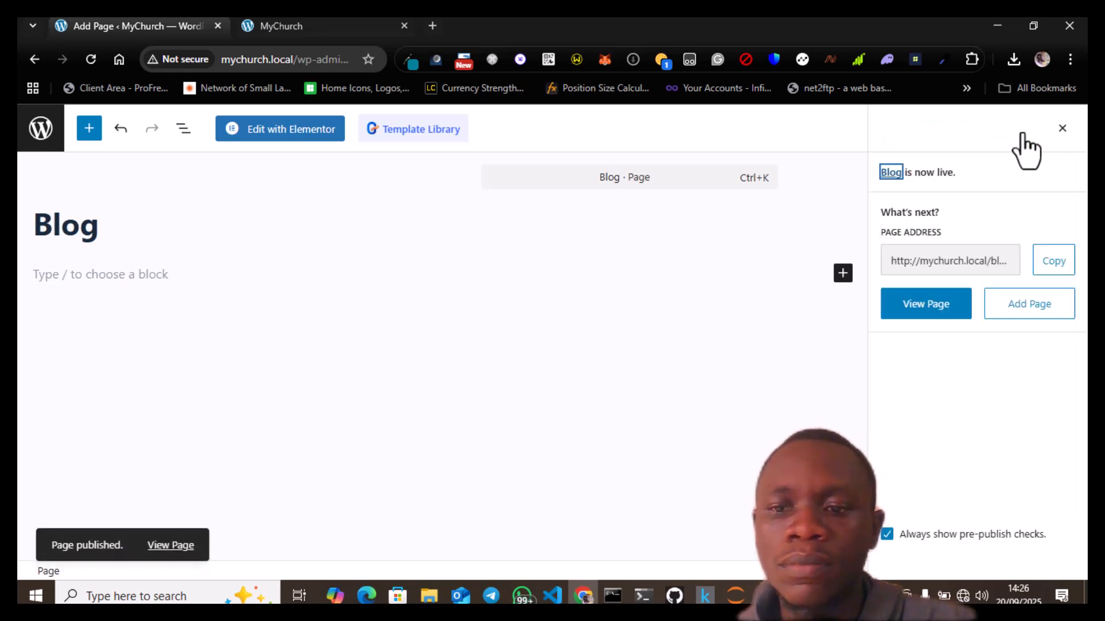
Return to the list of all pages, review the created pages, and open Elementor's admin area.
click(50, 132)
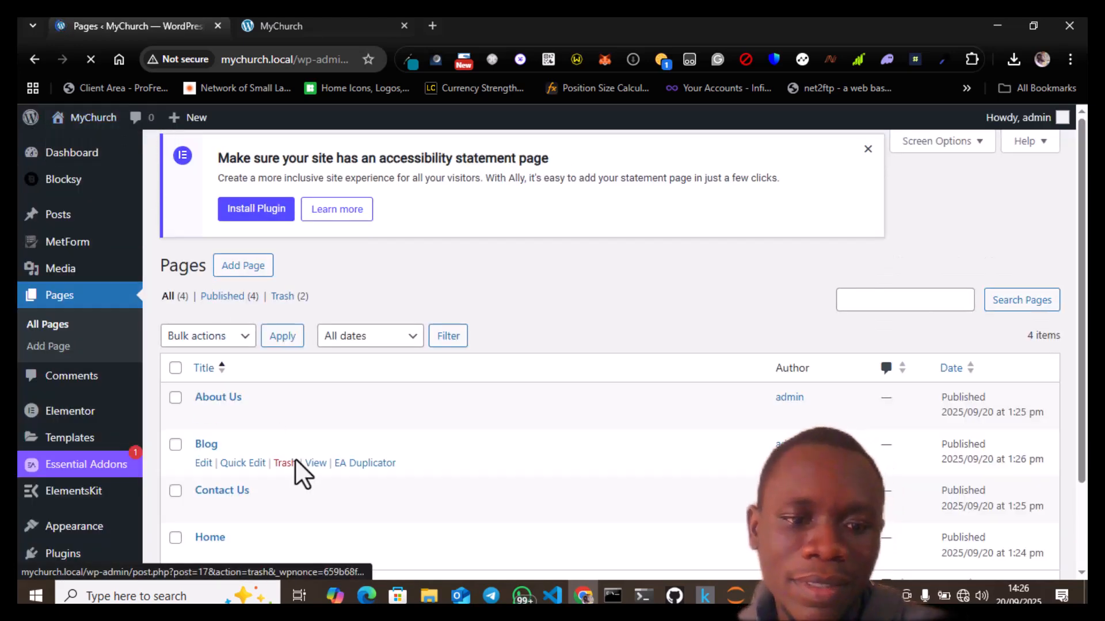
scroll(294, 458, down, 2)
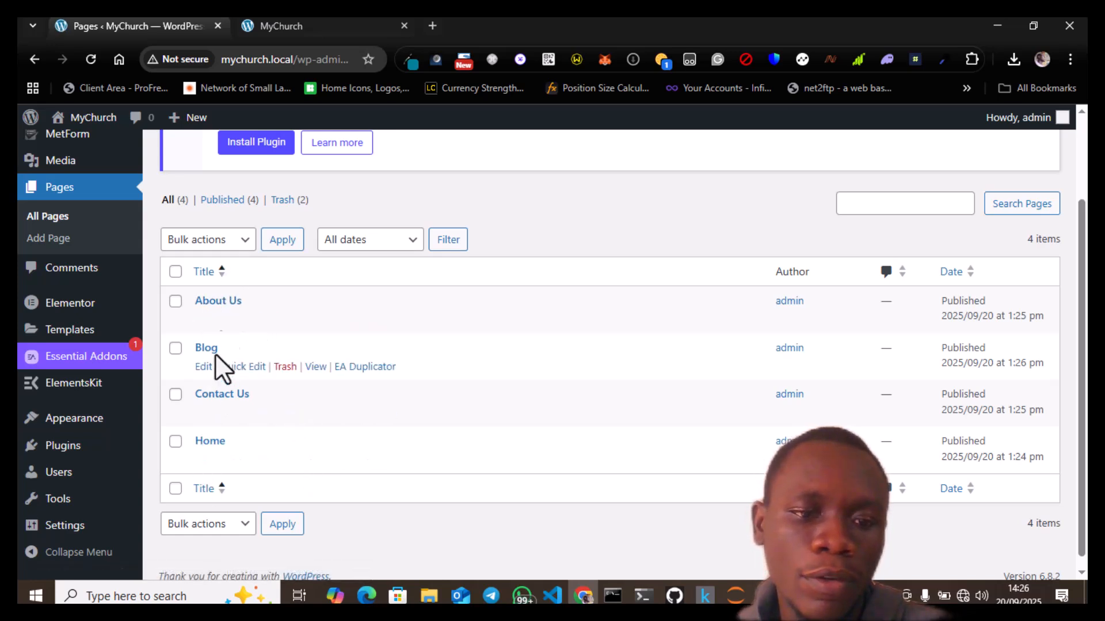
click(106, 308)
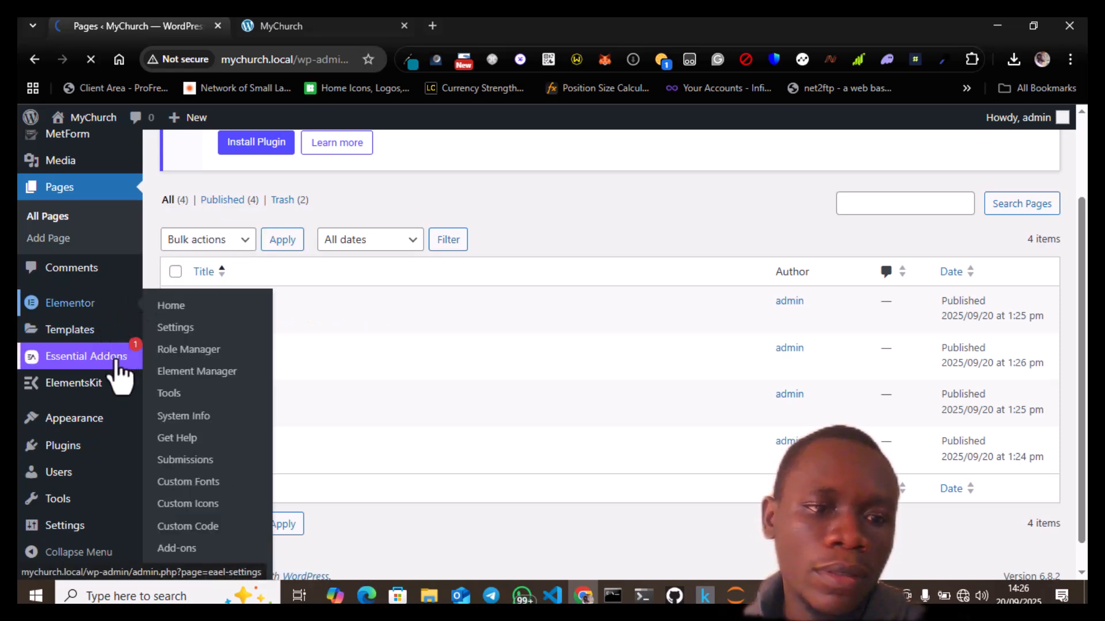
Read through the error output on Elementor's admin page and go back to the list of pages.
mouse_move(68, 446)
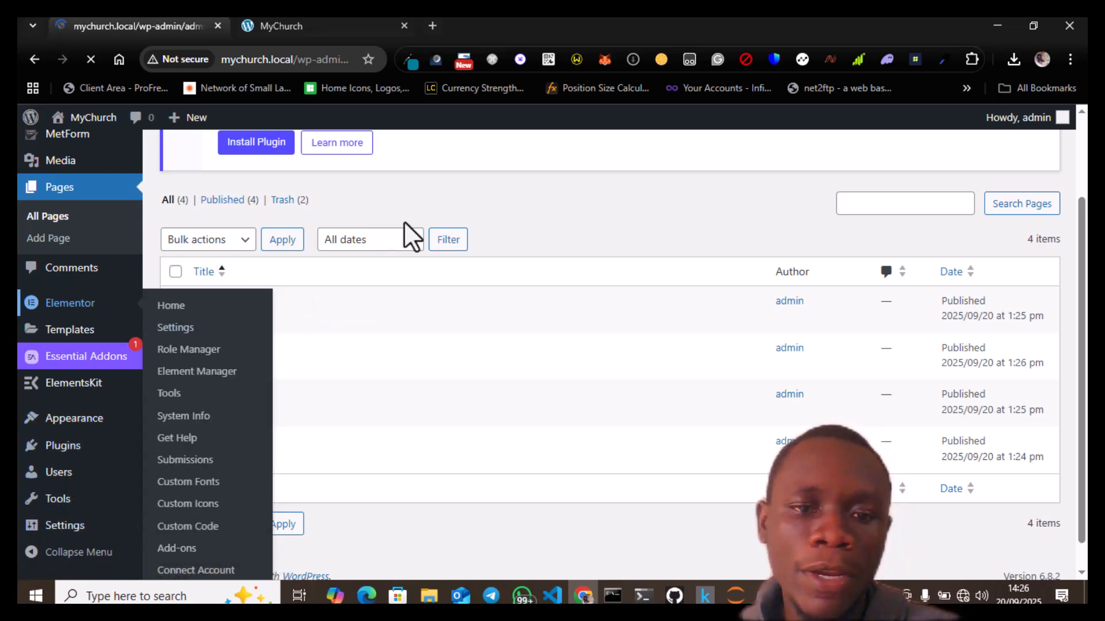
scroll(403, 220, down, 1)
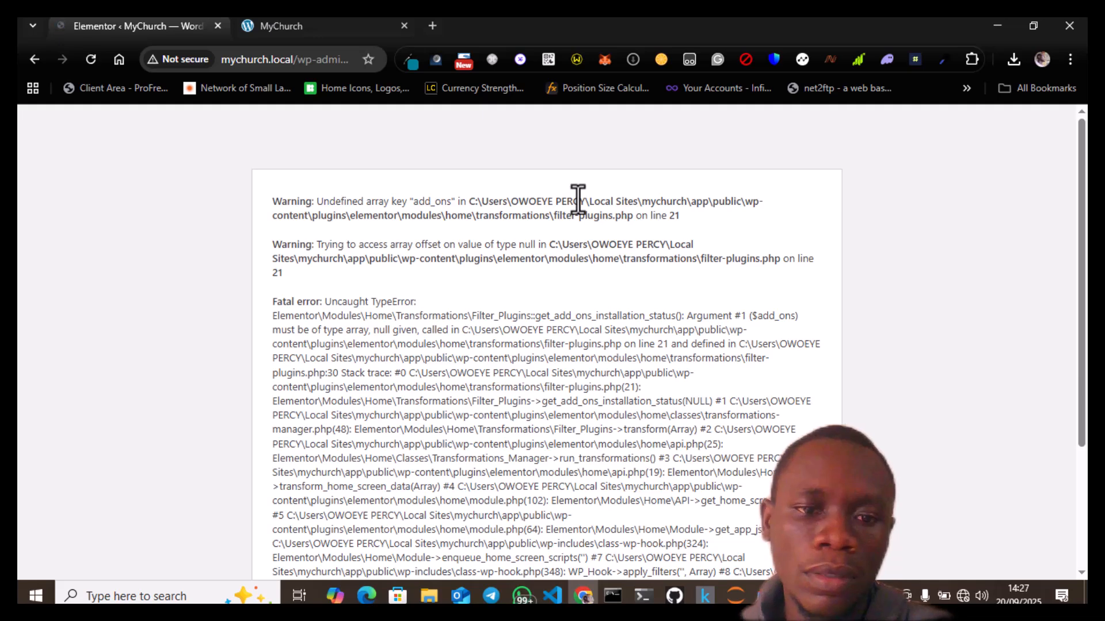
scroll(578, 200, down, 1)
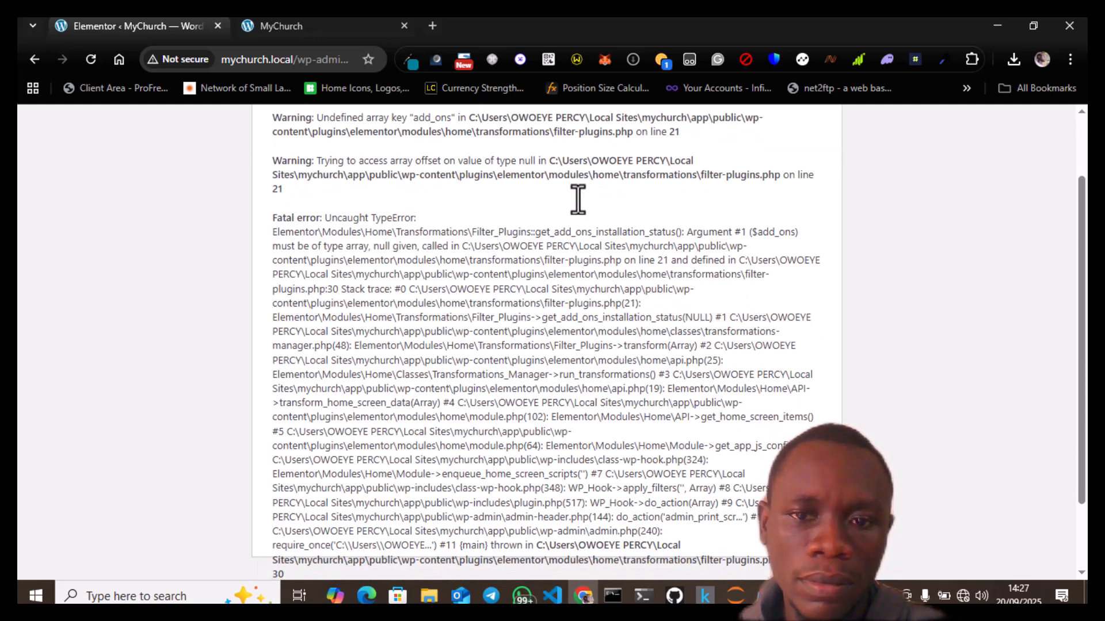
scroll(578, 199, down, 1)
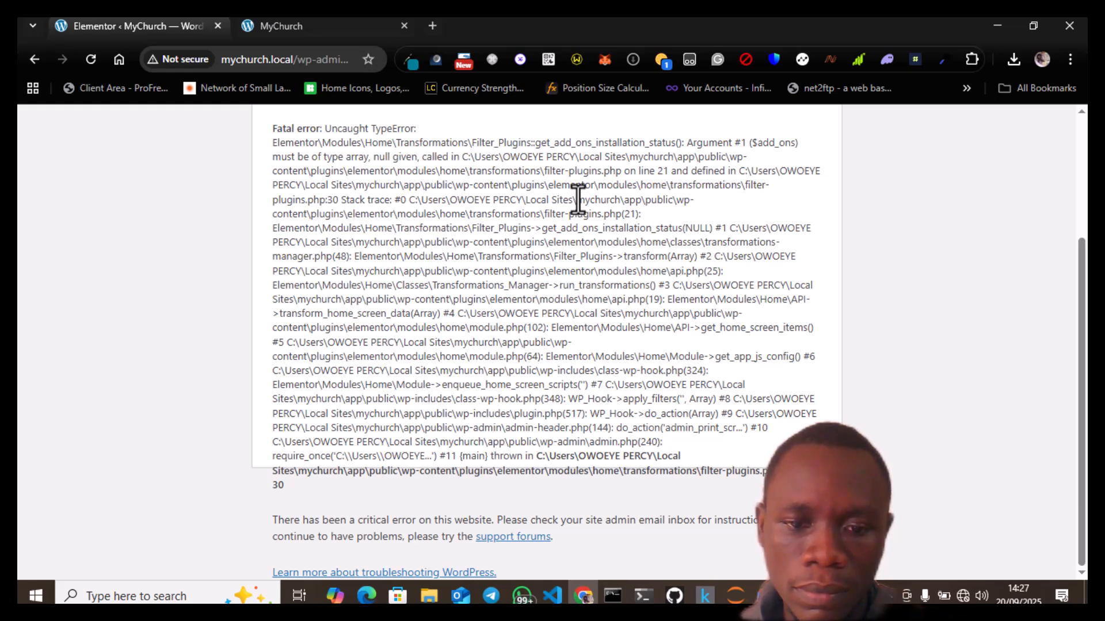
scroll(577, 199, up, 2)
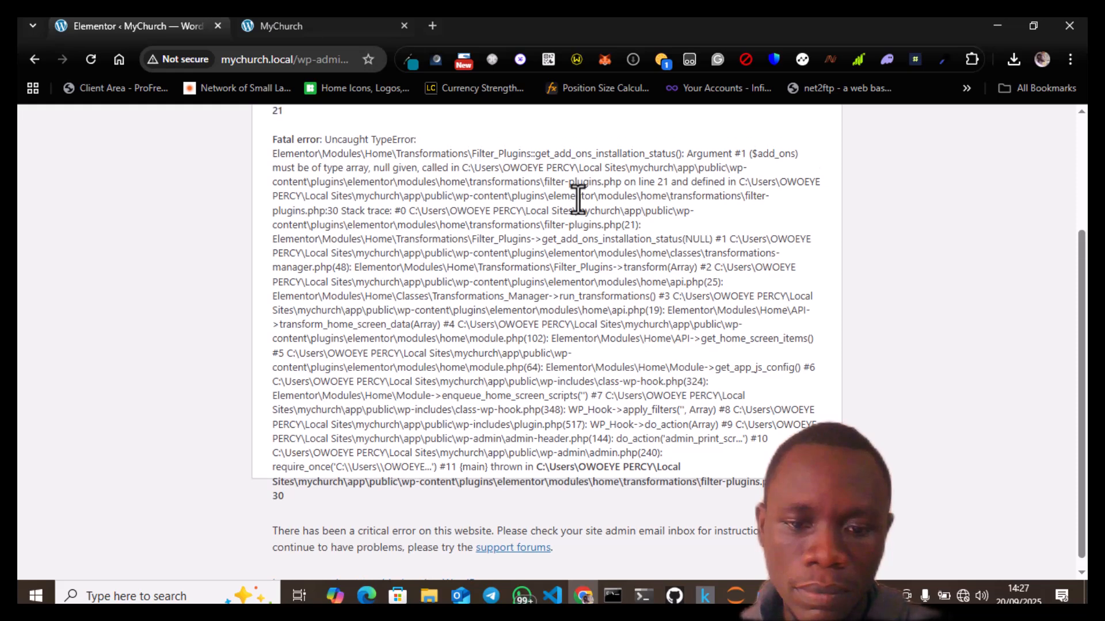
scroll(578, 199, up, 1)
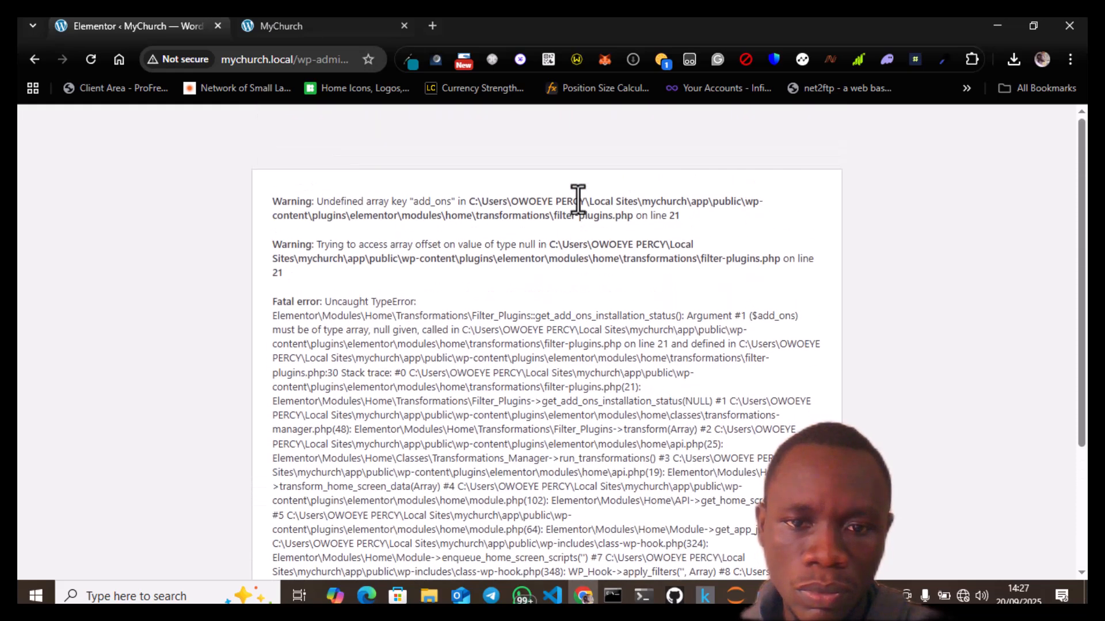
click(32, 59)
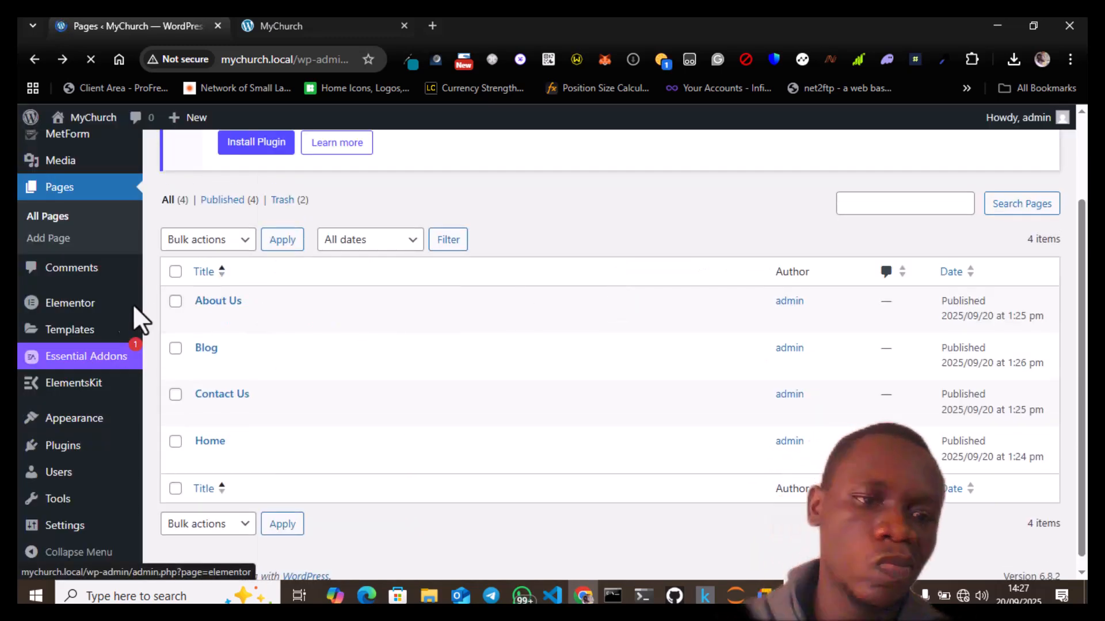
Open the site's menu management and create a navigation menu named "Main Menu".
mouse_move(130, 305)
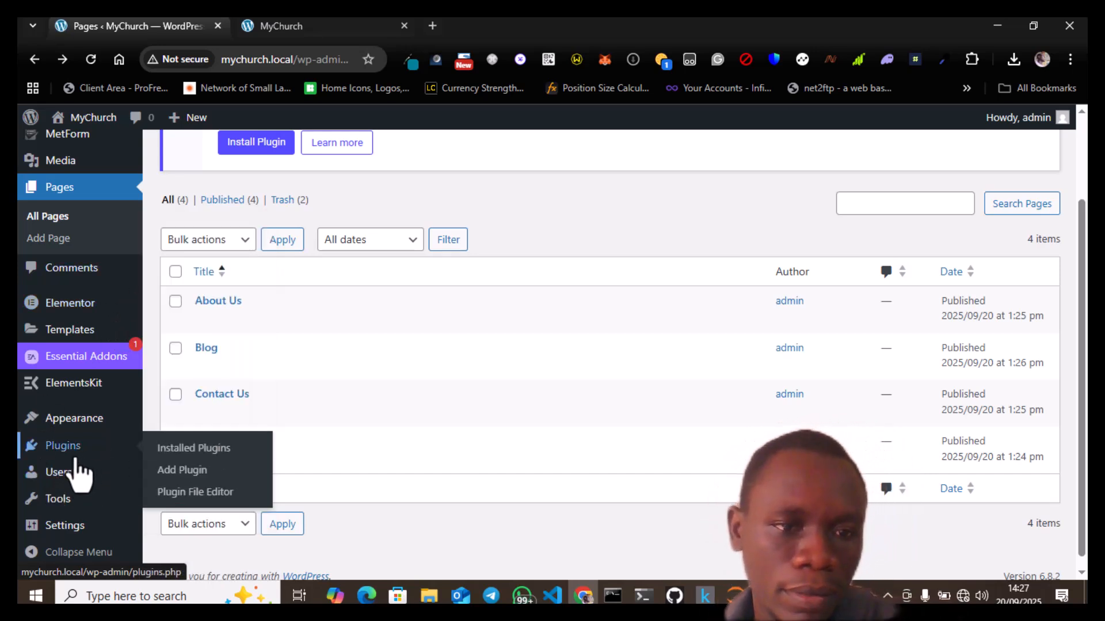
mouse_move(109, 429)
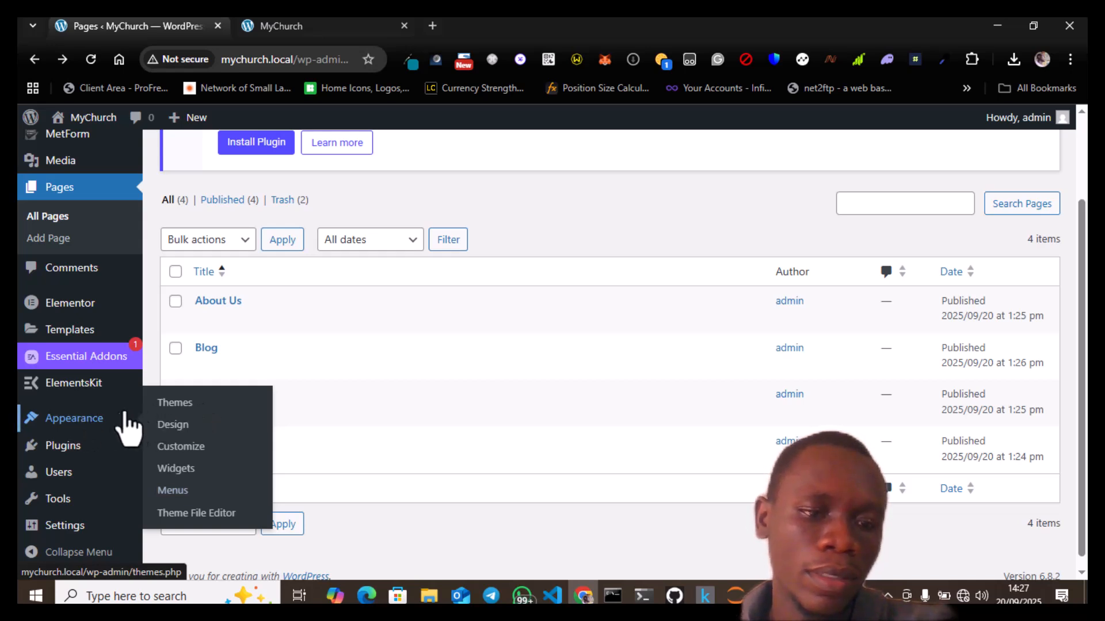
click(172, 491)
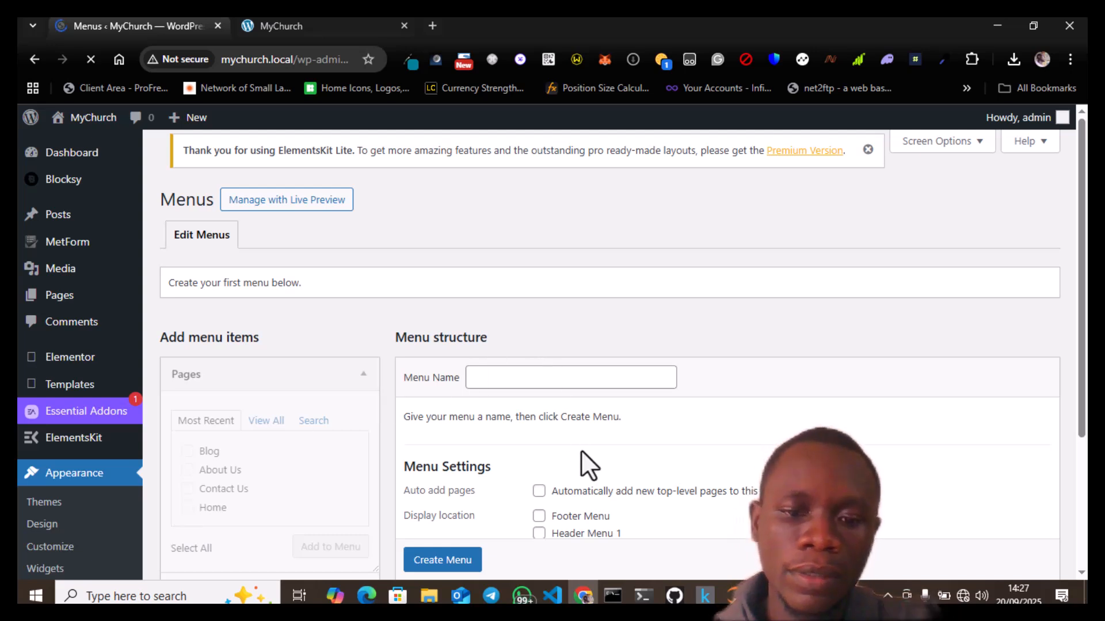
scroll(581, 451, down, 2)
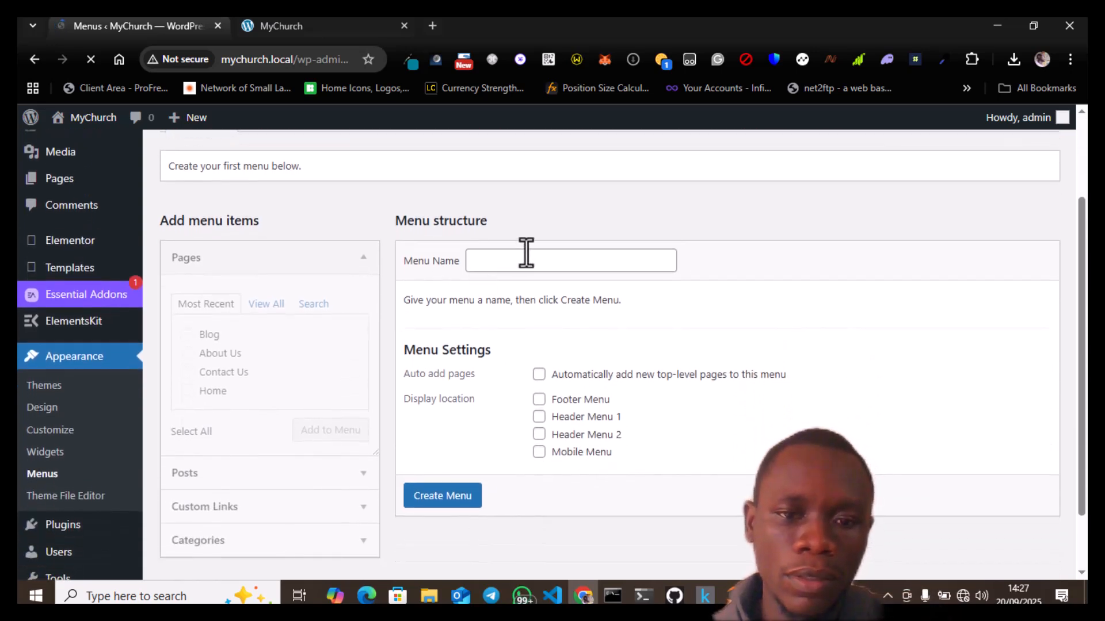
click(490, 267)
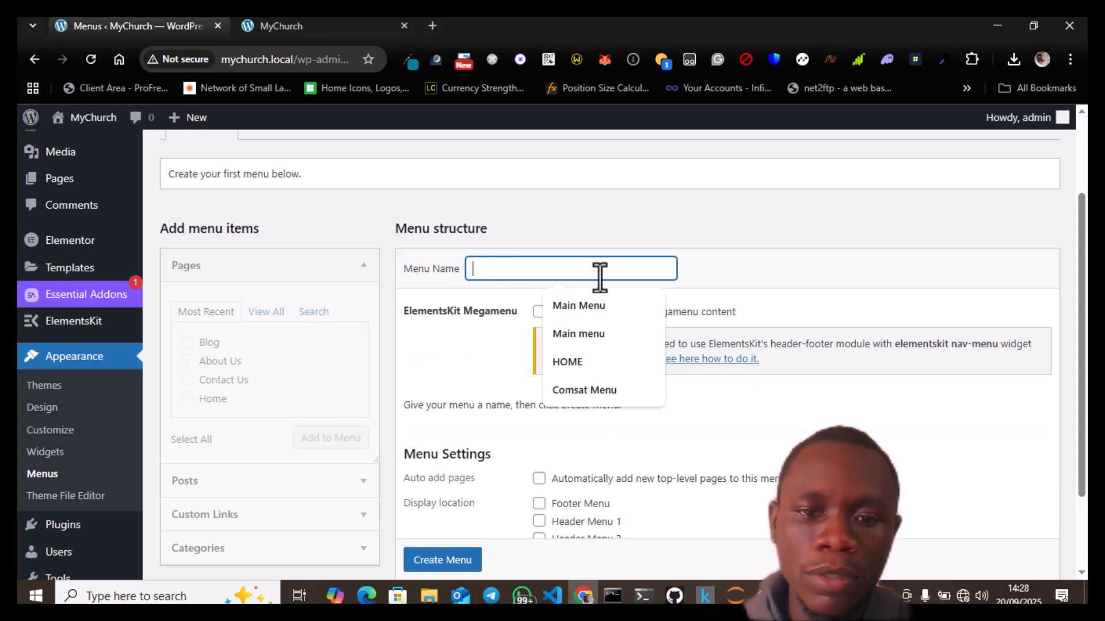
click(565, 305)
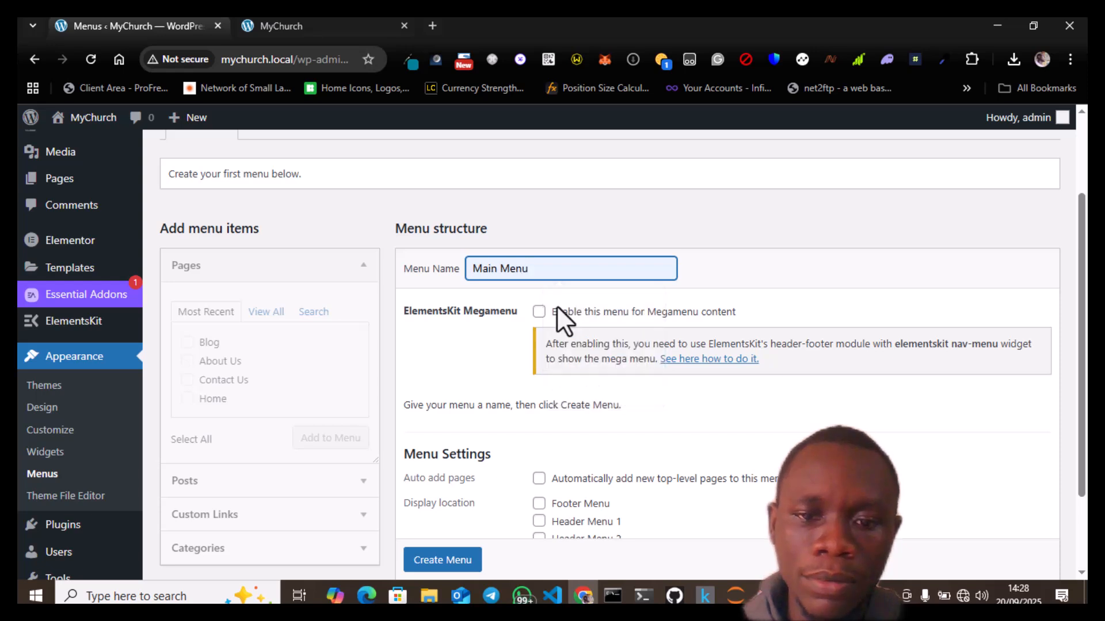
scroll(440, 371, down, 2)
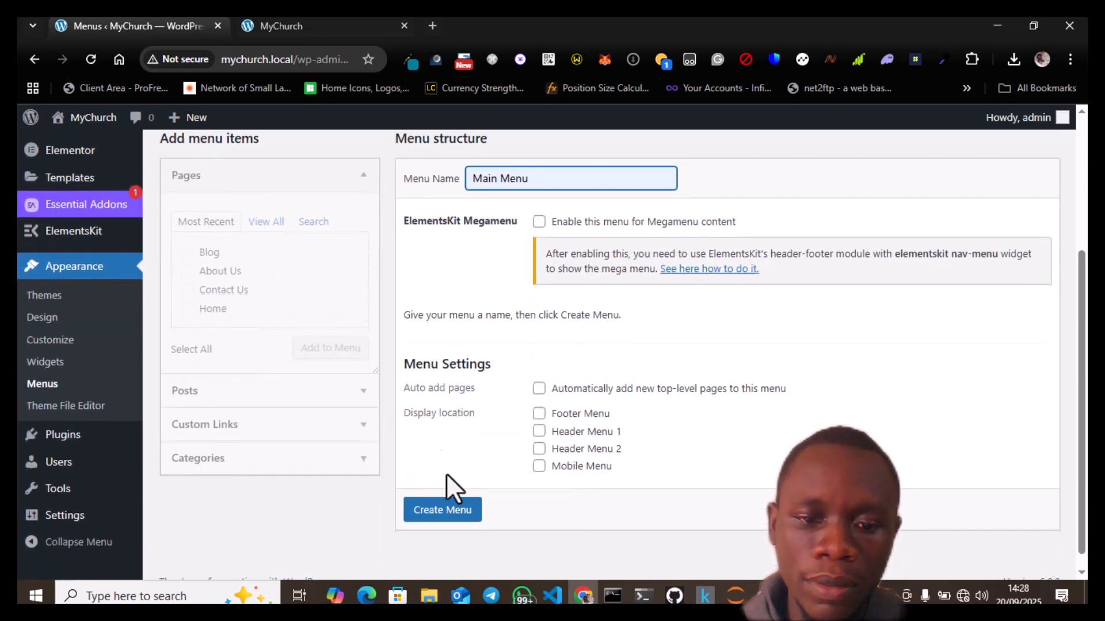
click(448, 525)
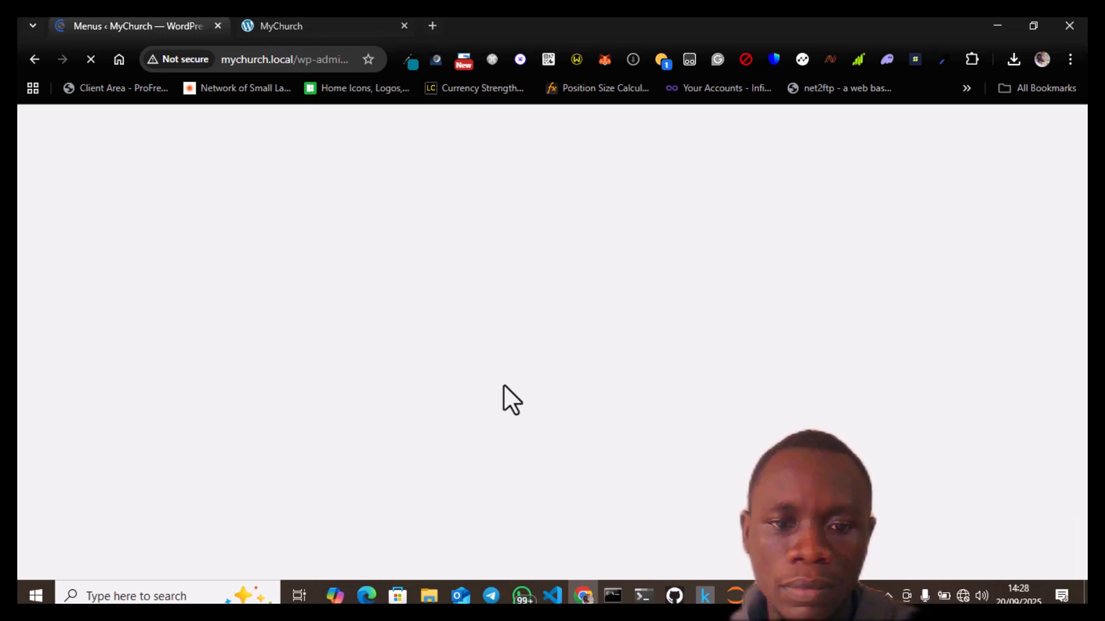
Add the Blog, About Us, Contact Us and Home pages to Main Menu as menu items.
scroll(503, 384, down, 3)
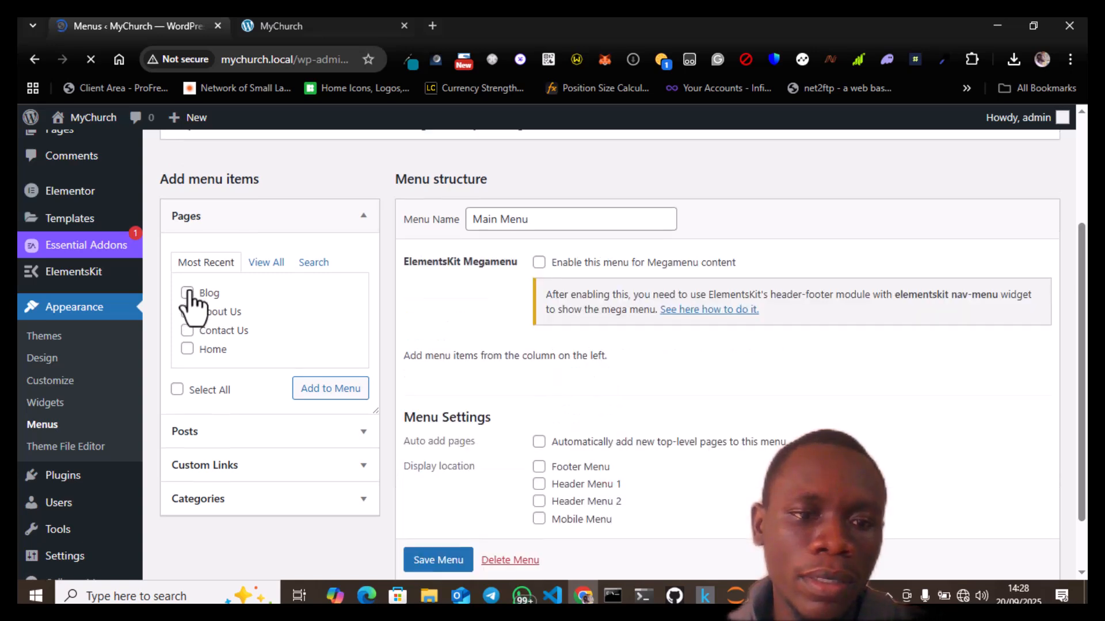
click(187, 294)
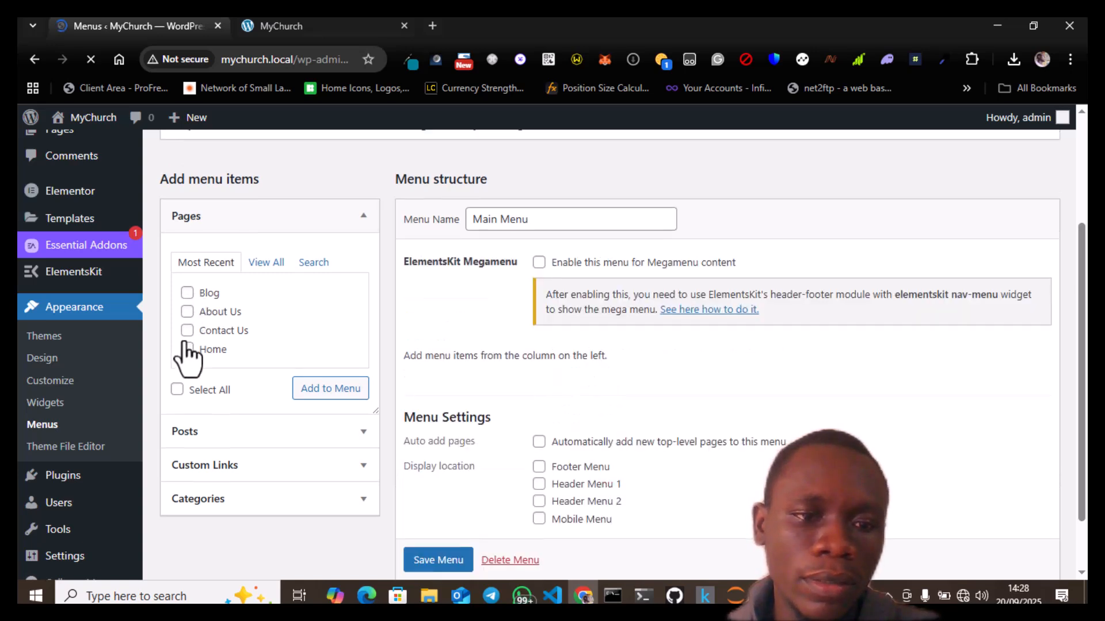
click(187, 349)
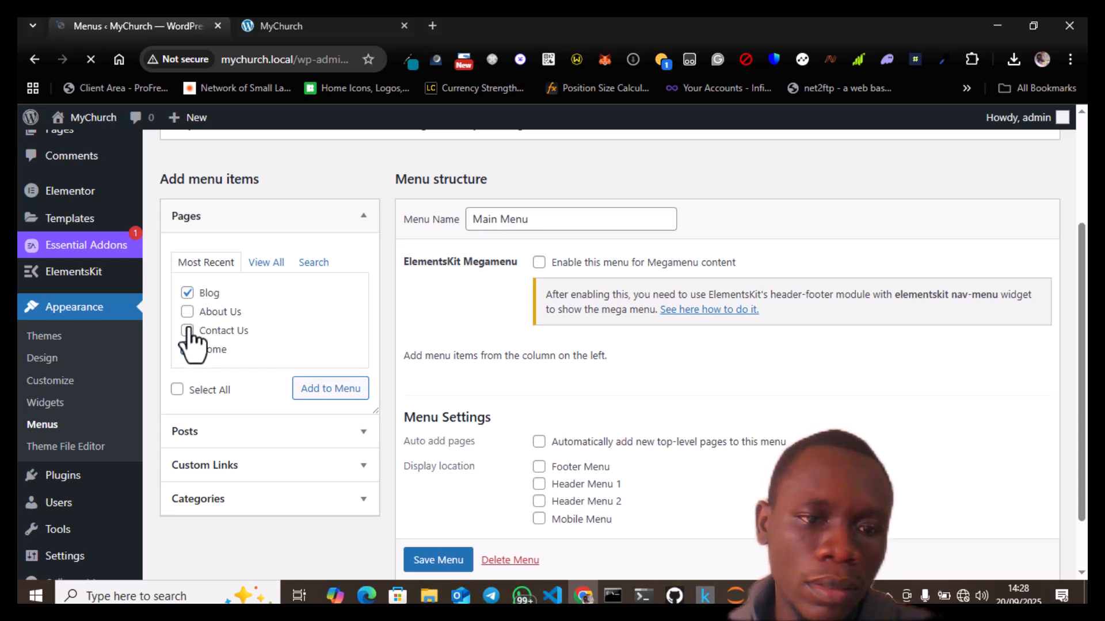
click(187, 294)
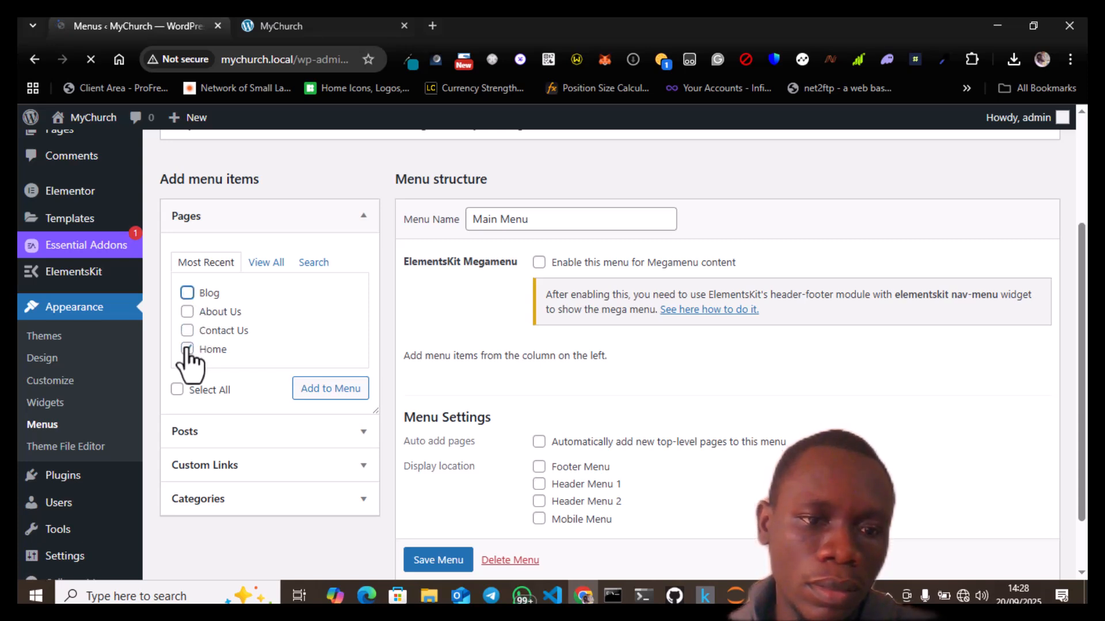
click(187, 312)
click(187, 330)
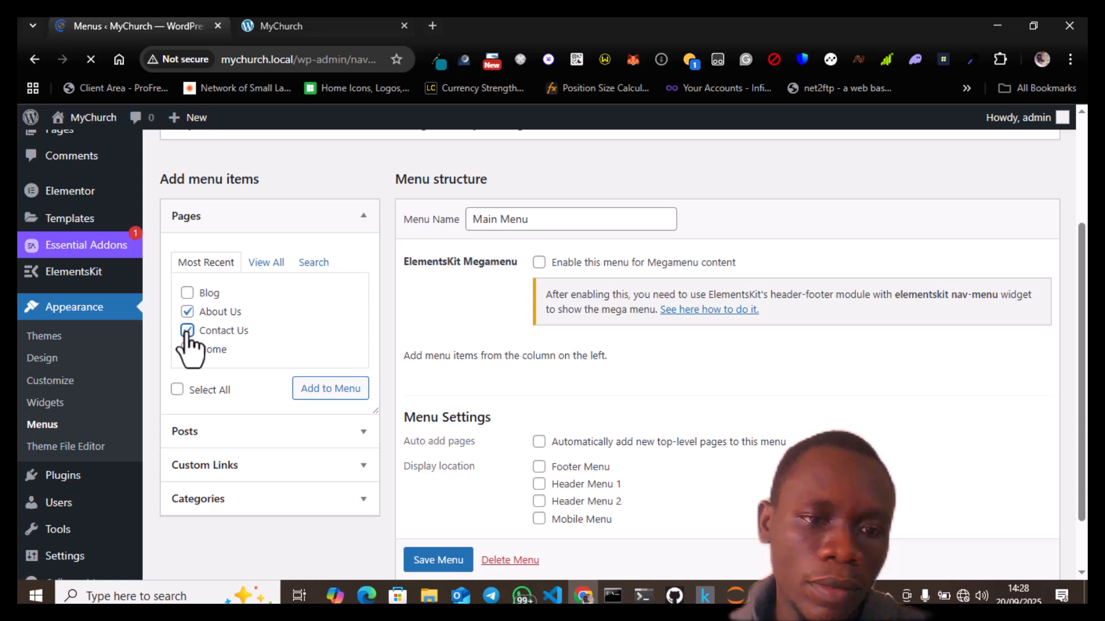
click(187, 293)
click(315, 396)
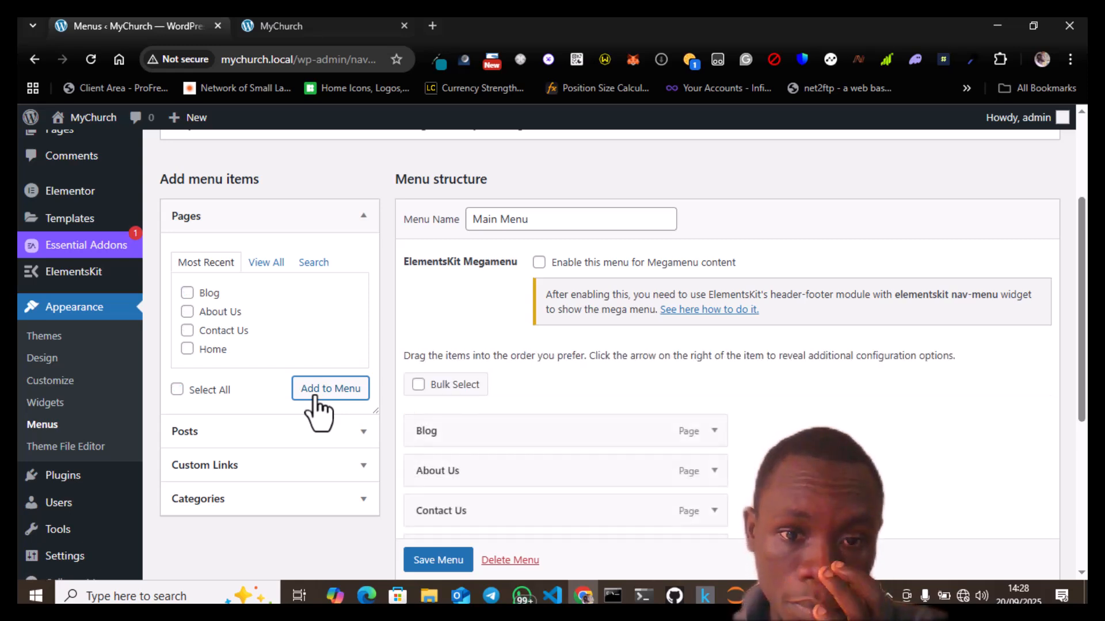
Reorder the menu items to Home, About Us, Blog, Contact Us.
scroll(686, 476, down, 2)
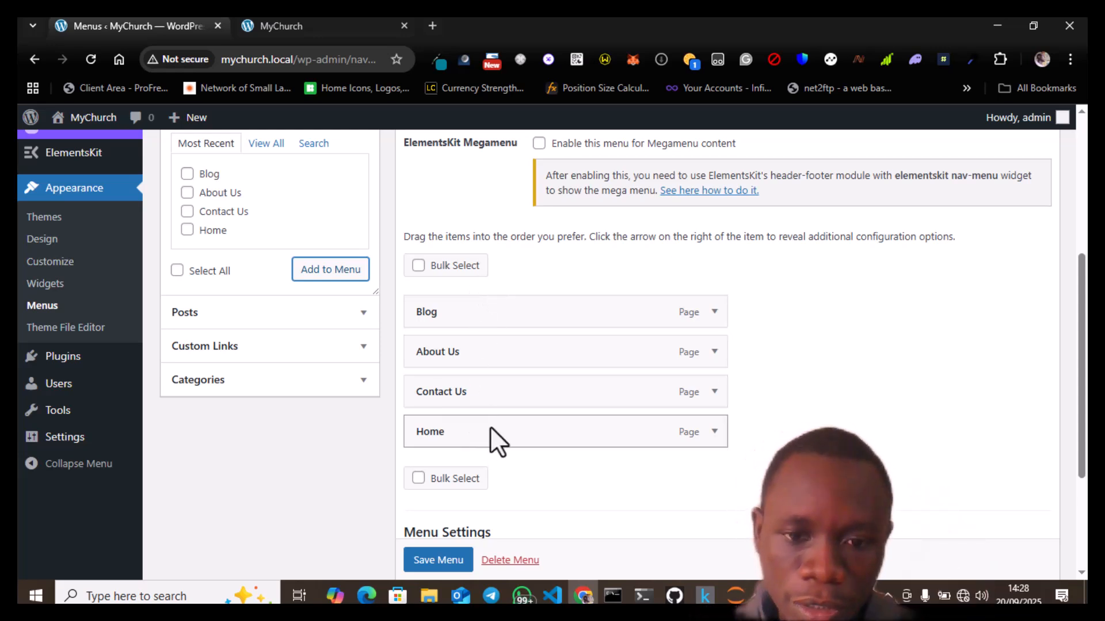
drag(491, 430, 488, 305)
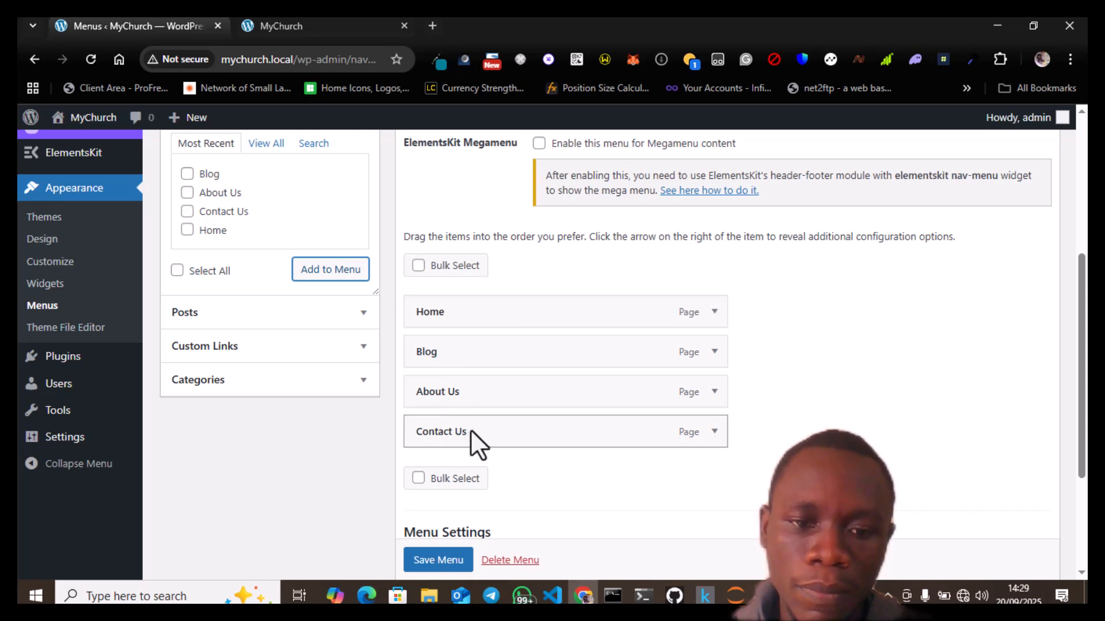
drag(494, 397, 484, 358)
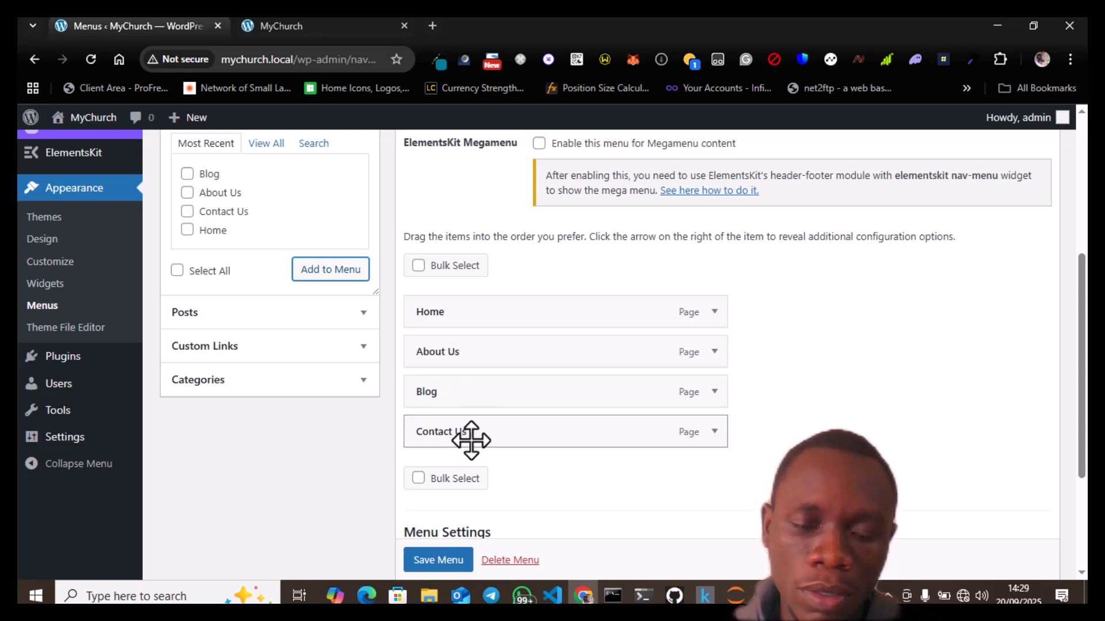
drag(471, 441, 466, 404)
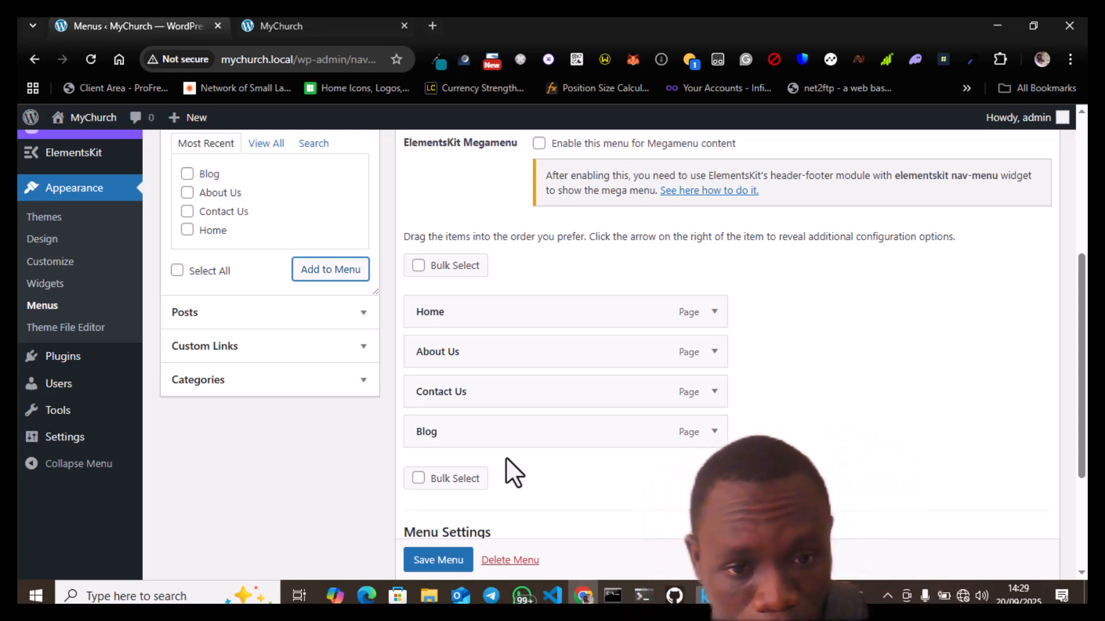
drag(496, 409, 497, 443)
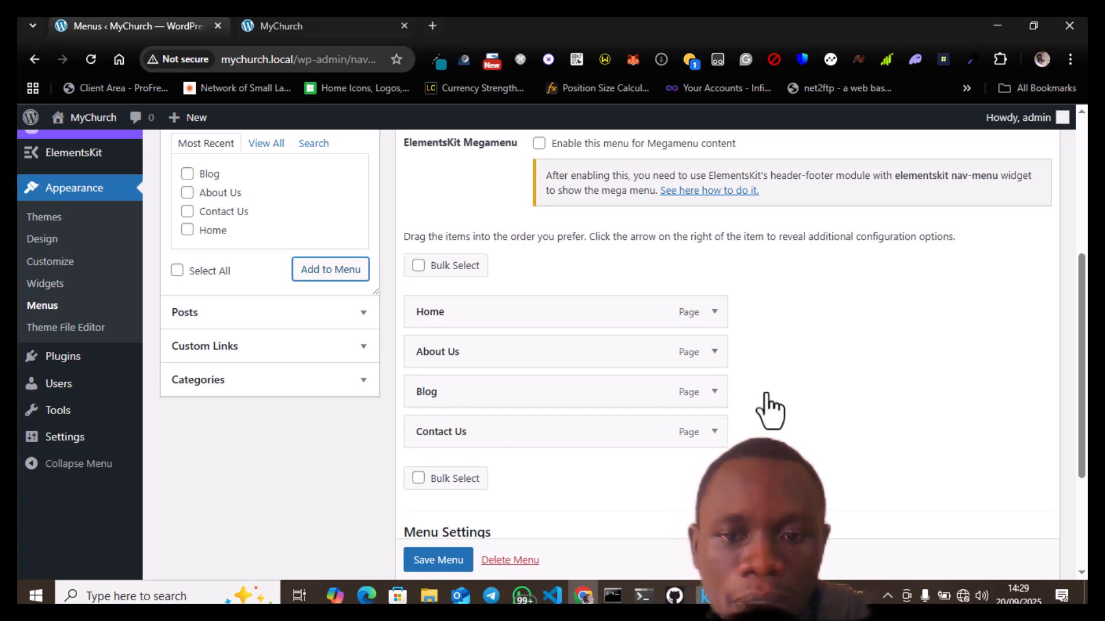
Assign Main Menu to the Footer Menu, Header Menu 1 and Mobile Menu display locations and save the menu.
scroll(631, 473, down, 1)
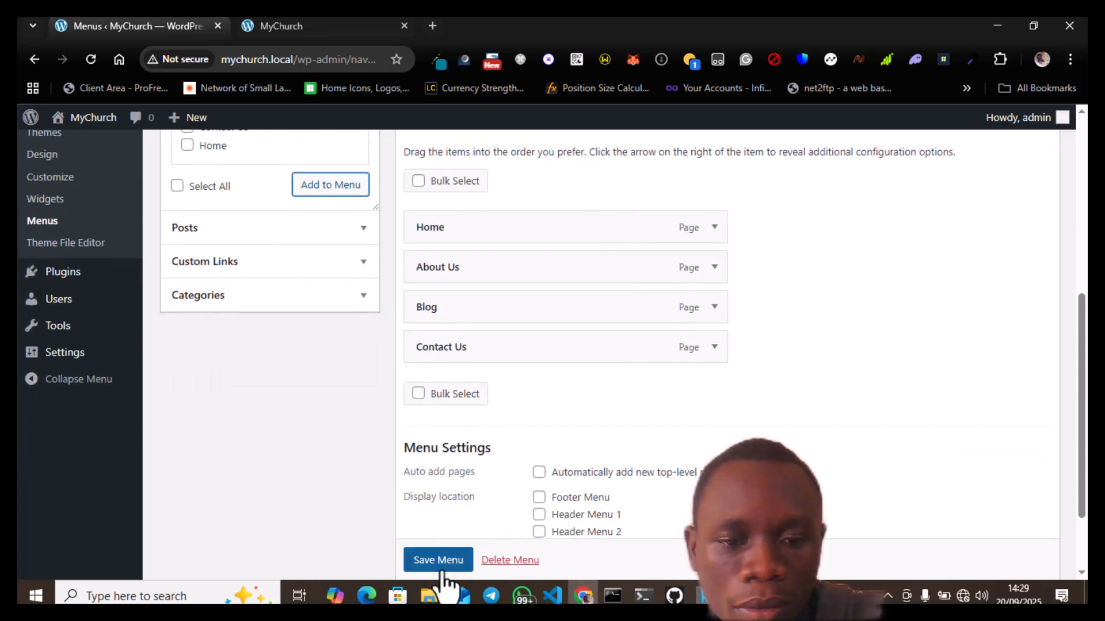
scroll(597, 519, down, 1)
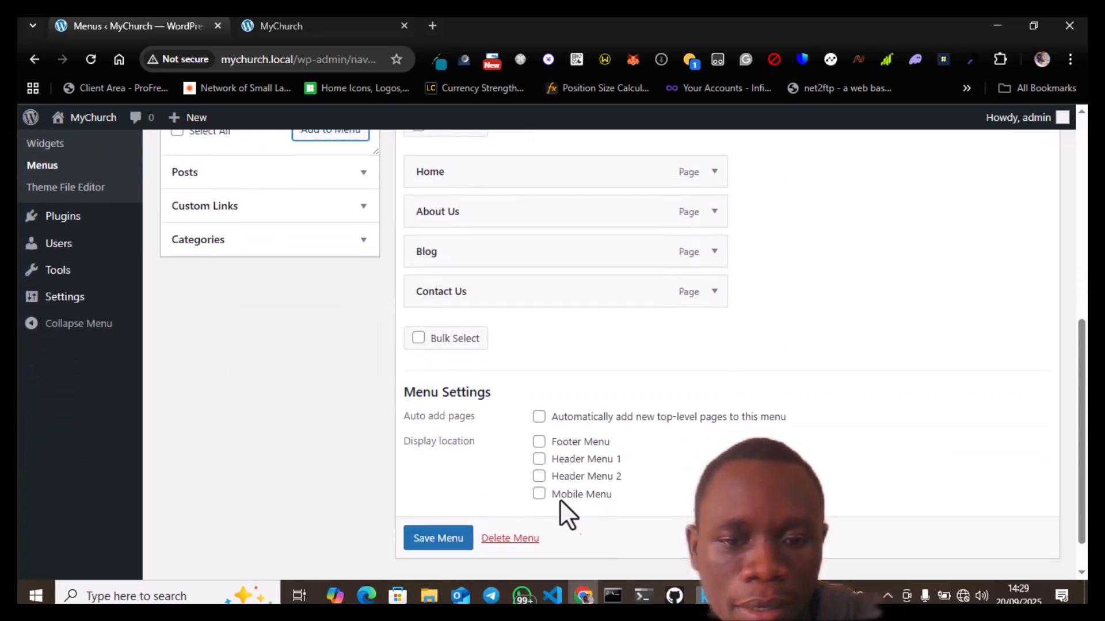
click(539, 461)
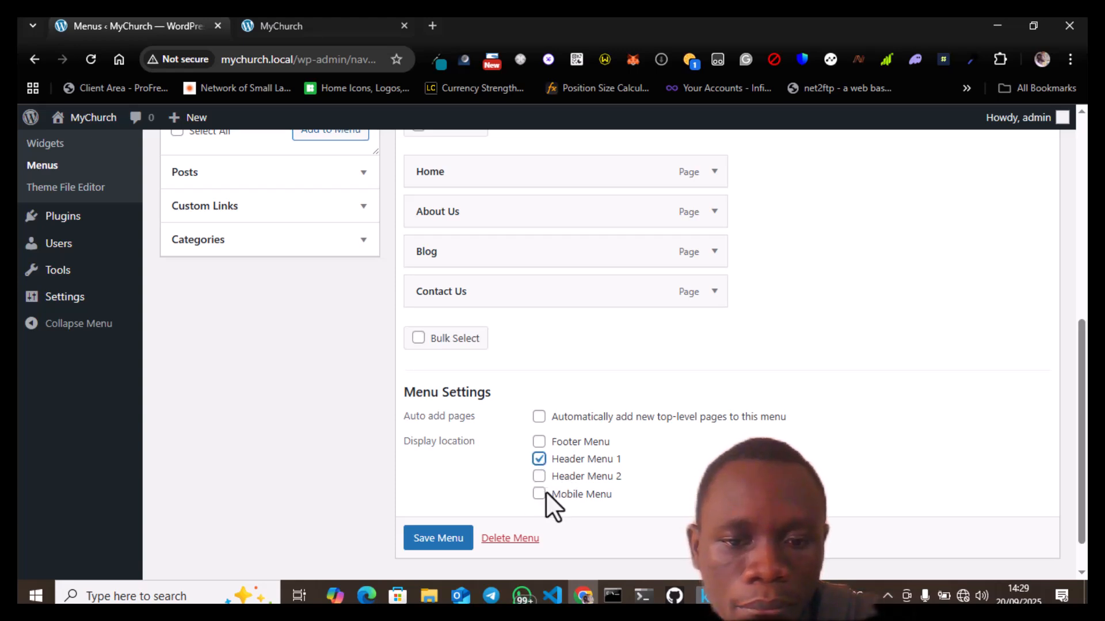
click(539, 444)
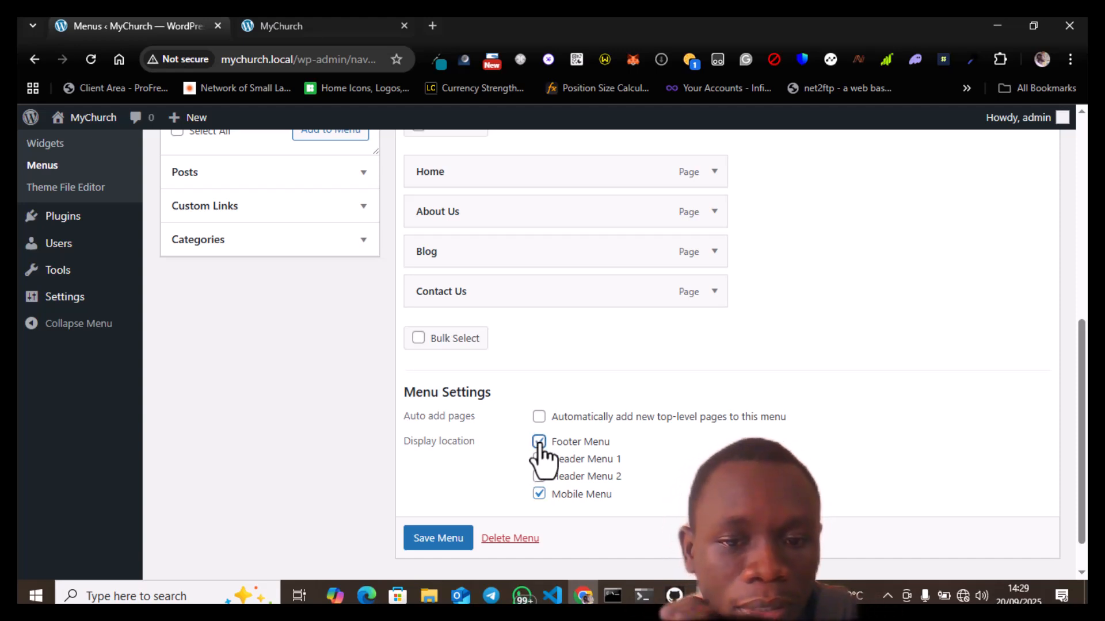
scroll(536, 267, up, 2)
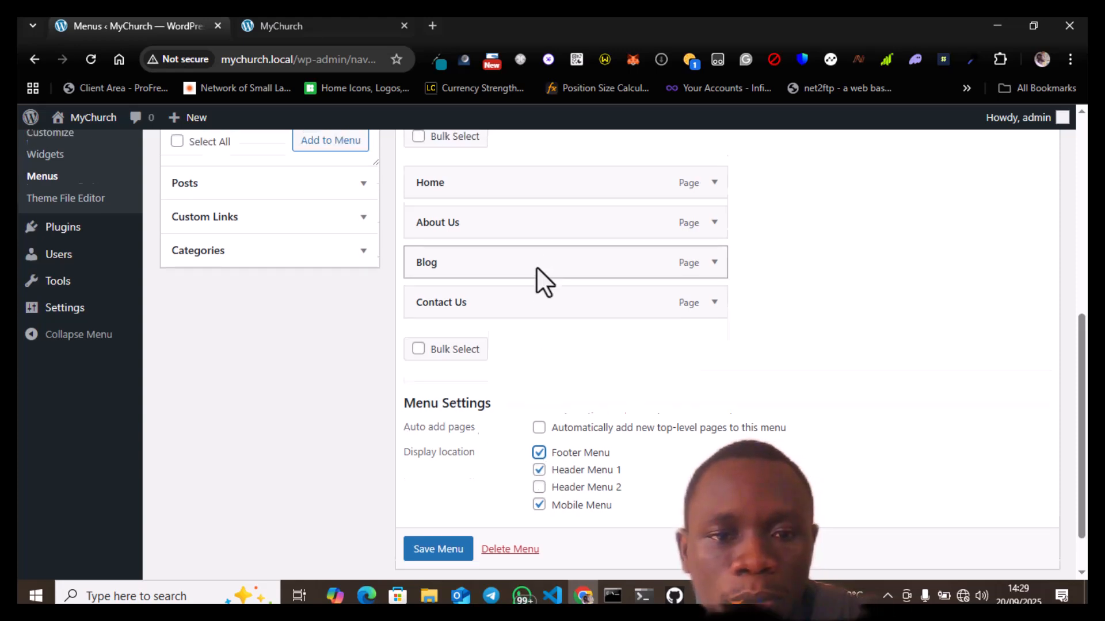
scroll(536, 267, down, 2)
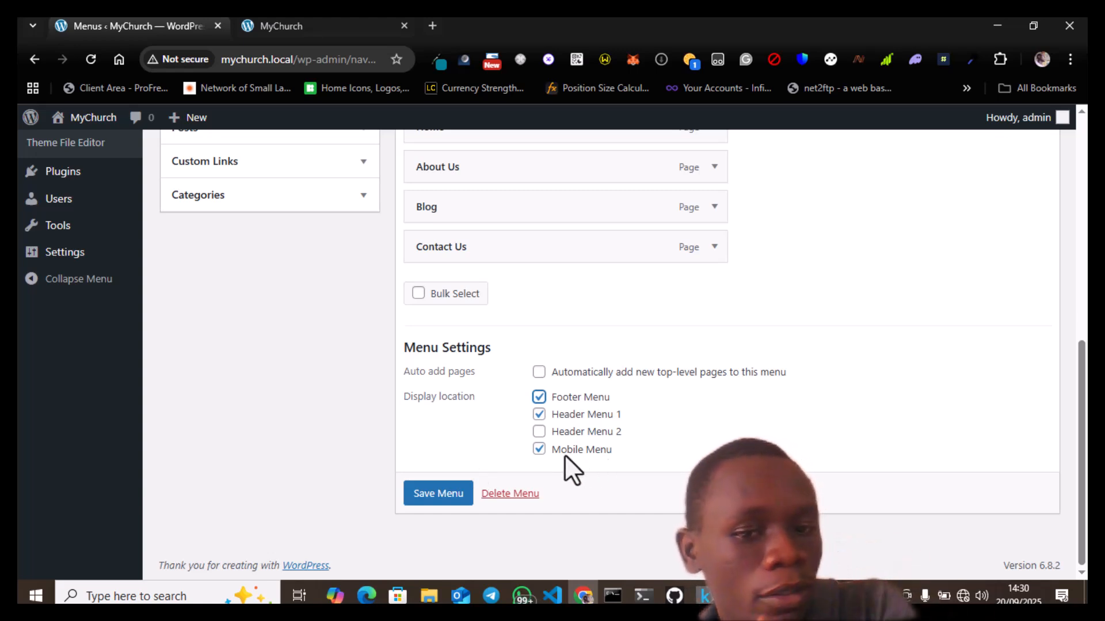
click(436, 494)
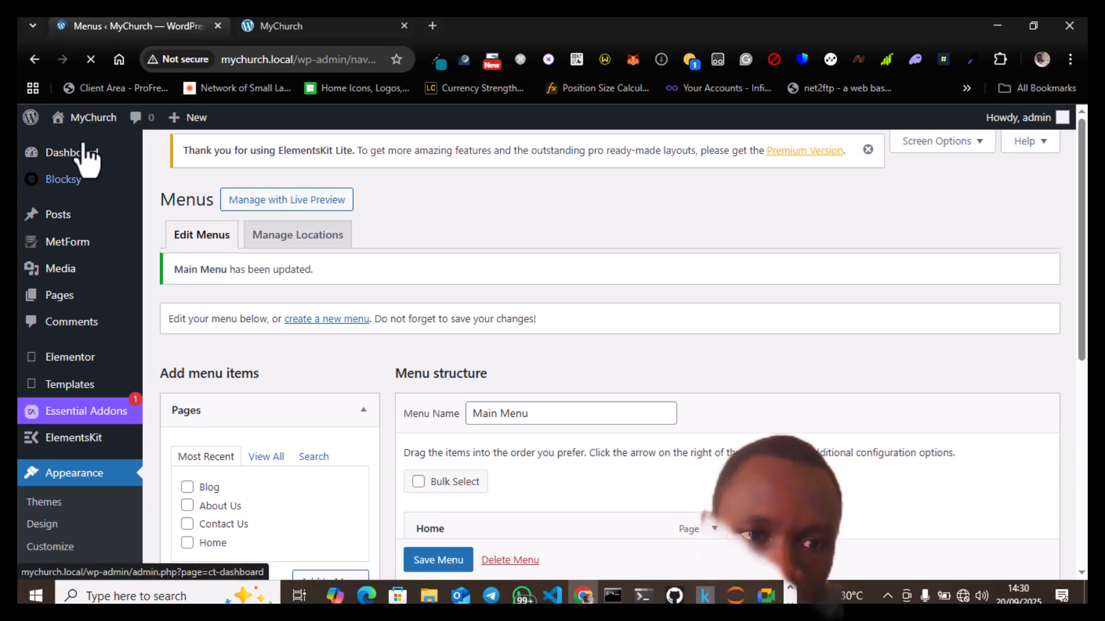
scroll(654, 324, down, 4)
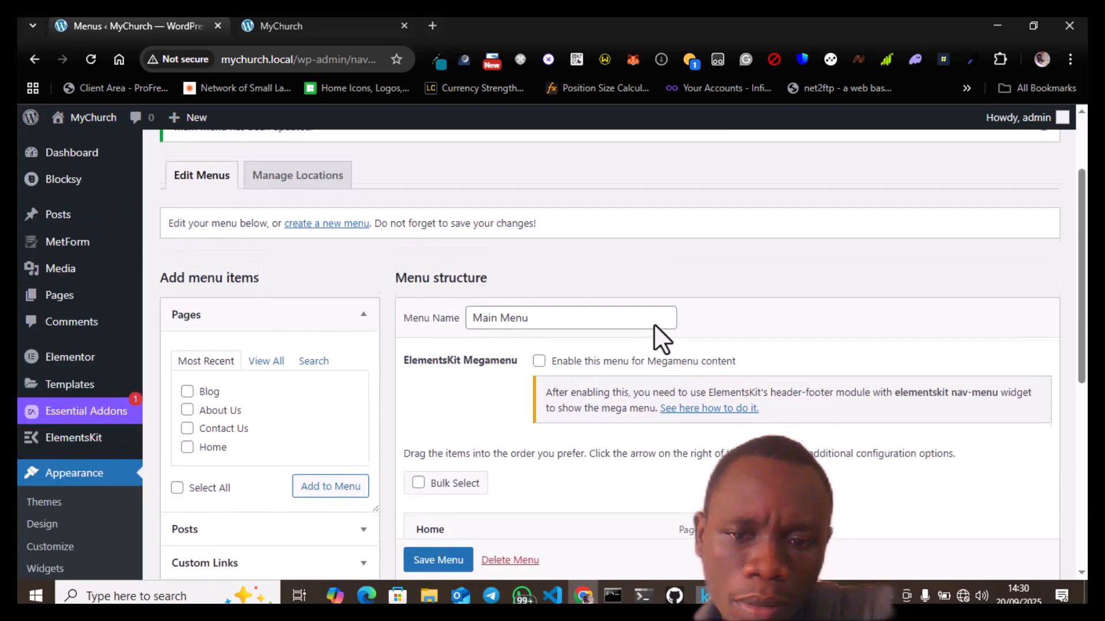
scroll(654, 323, up, 2)
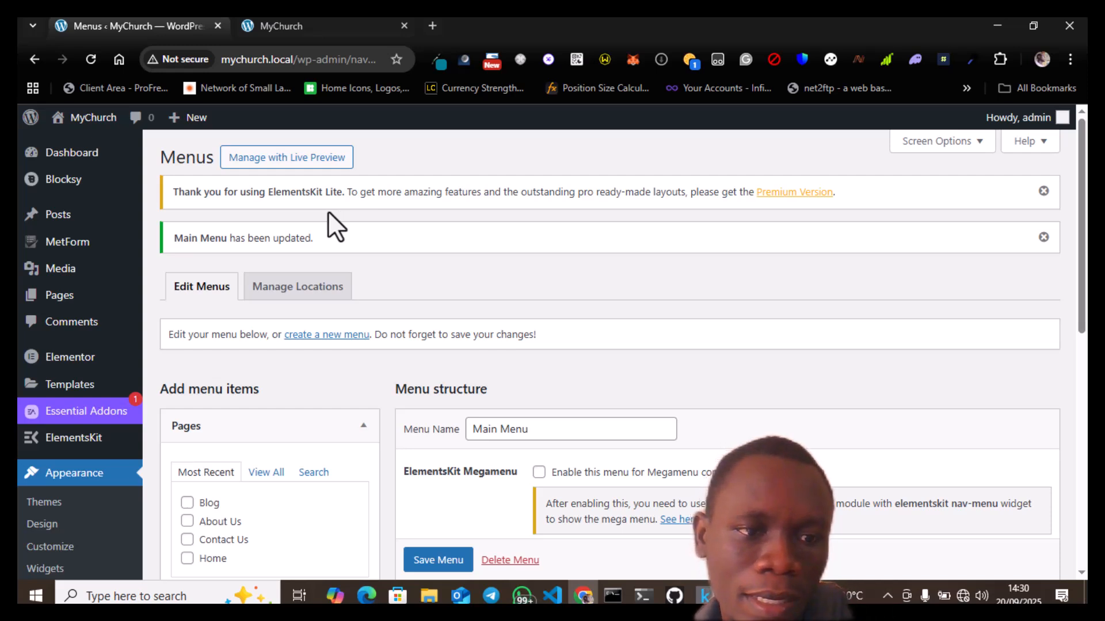
Open the site's Media Library to check the uploaded media.
scroll(138, 458, down, 2)
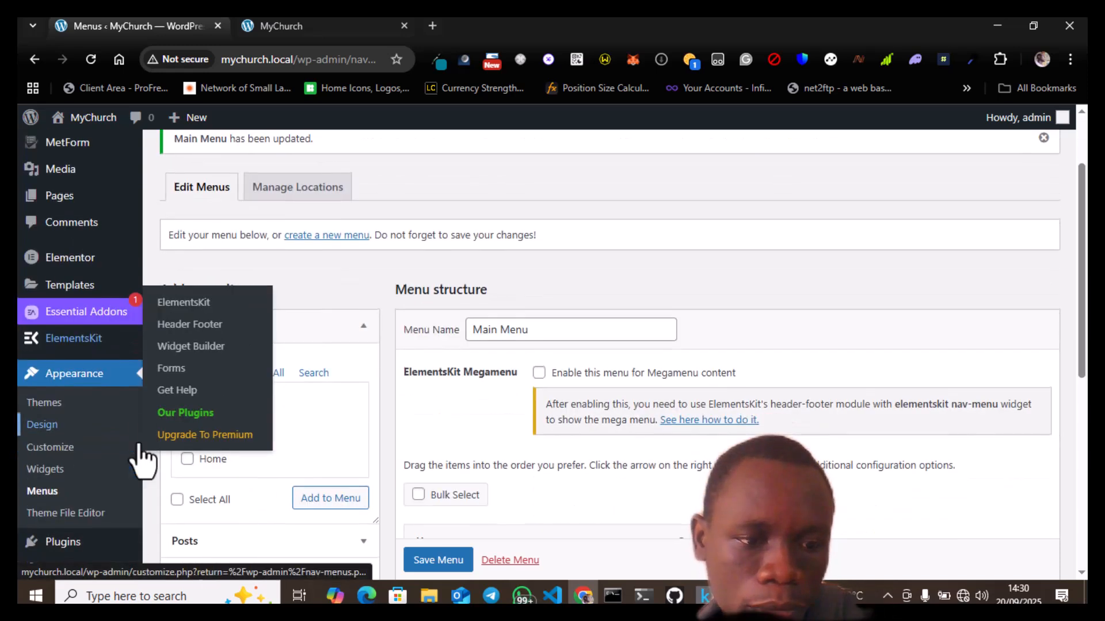
scroll(84, 178, up, 2)
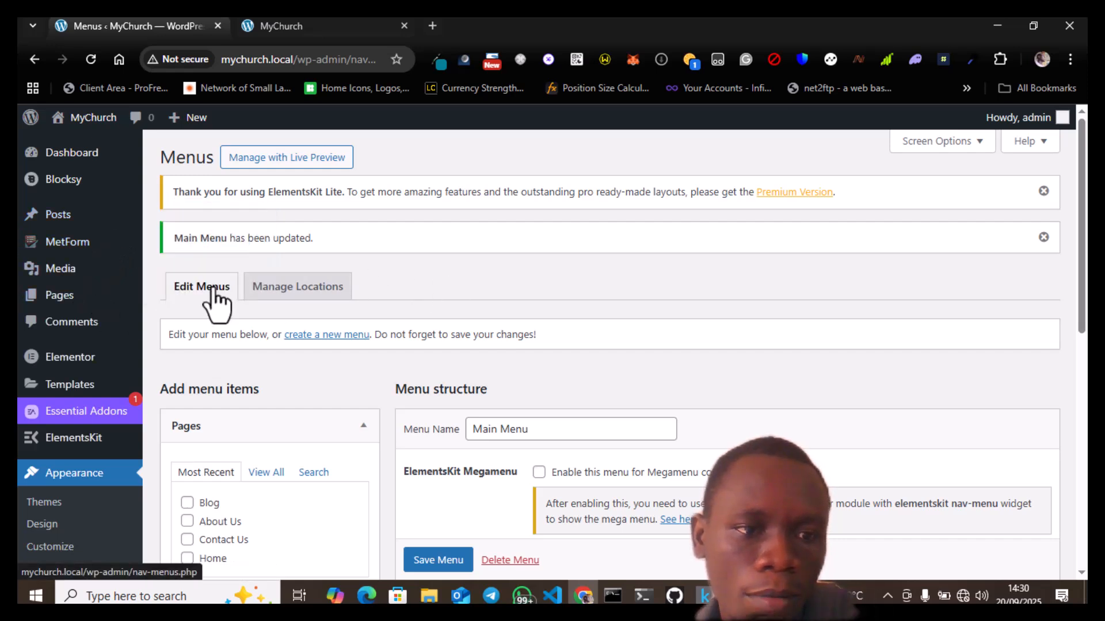
mouse_move(62, 276)
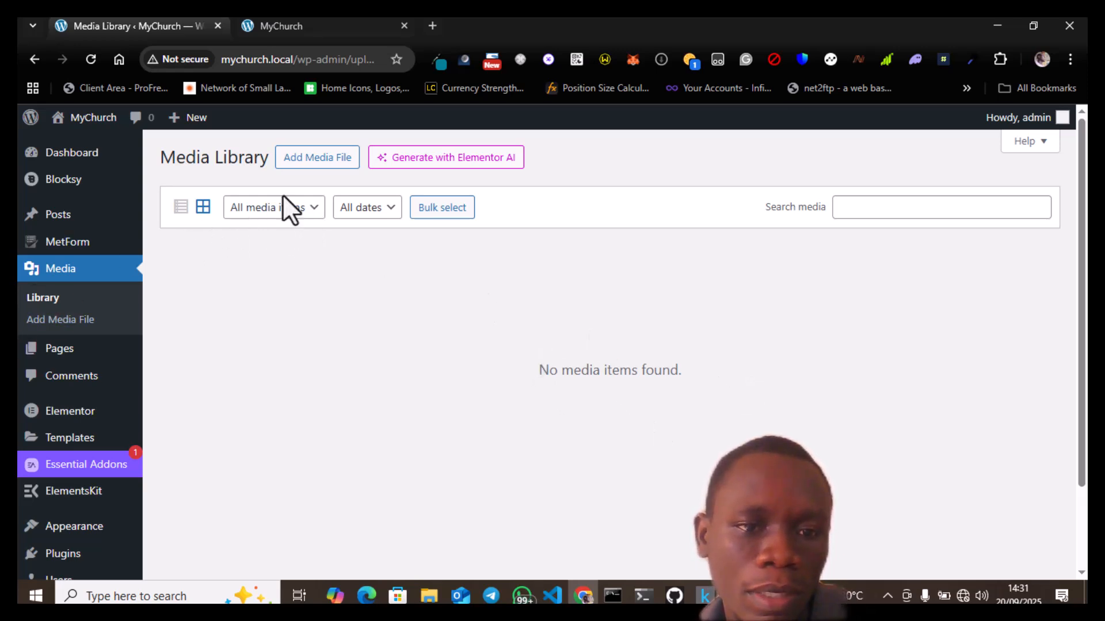
mouse_move(27, 347)
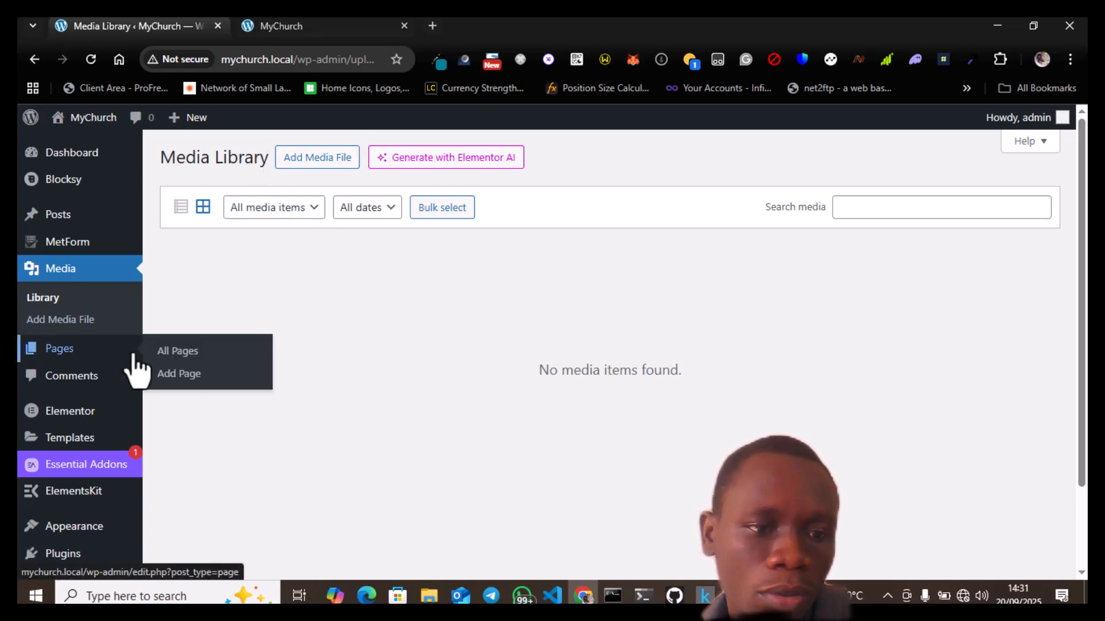
scroll(126, 373, down, 2)
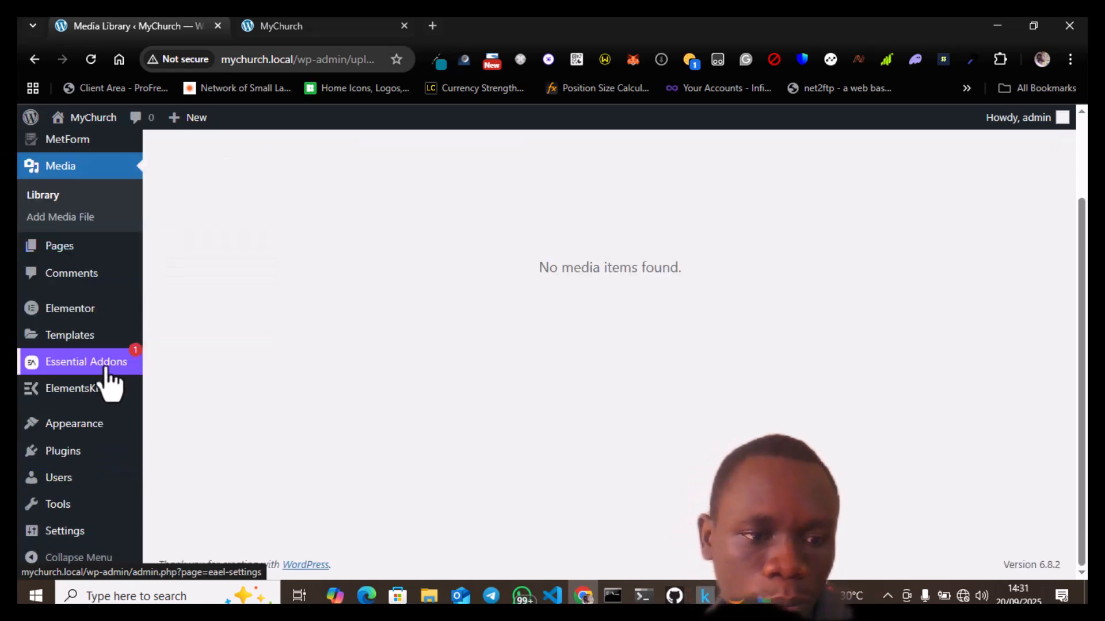
mouse_move(69, 390)
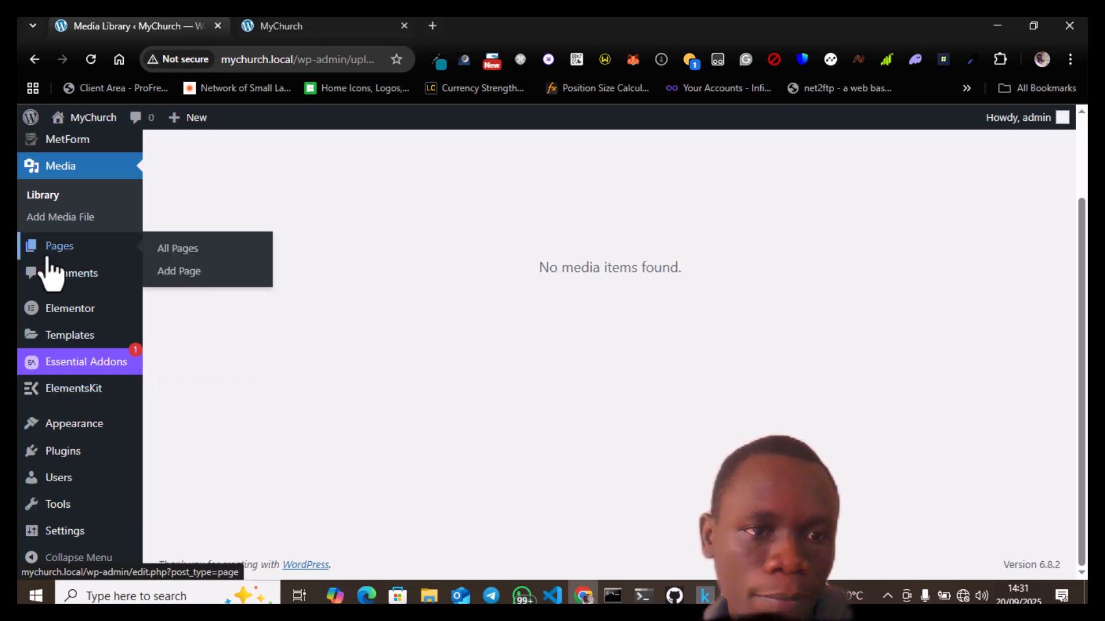
scroll(44, 268, up, 2)
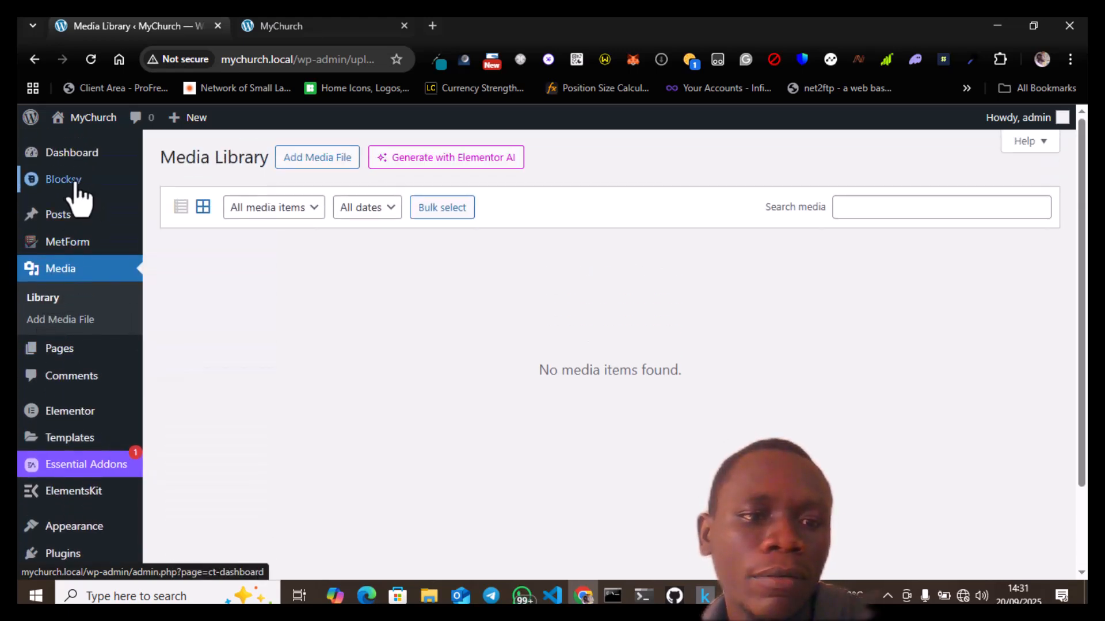
mouse_move(90, 150)
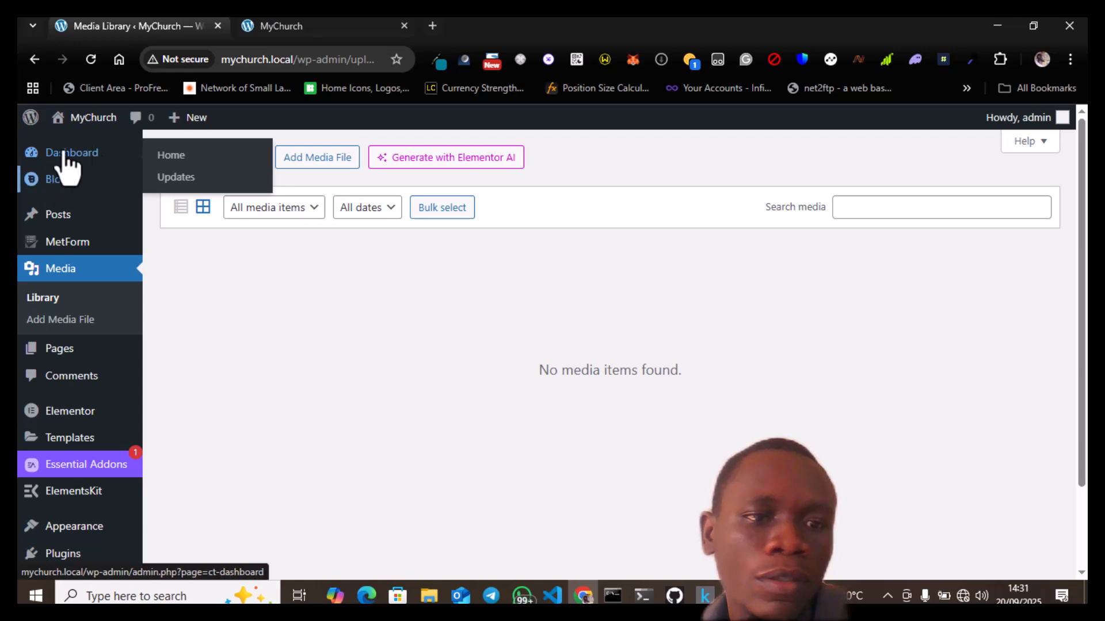
mouse_move(107, 122)
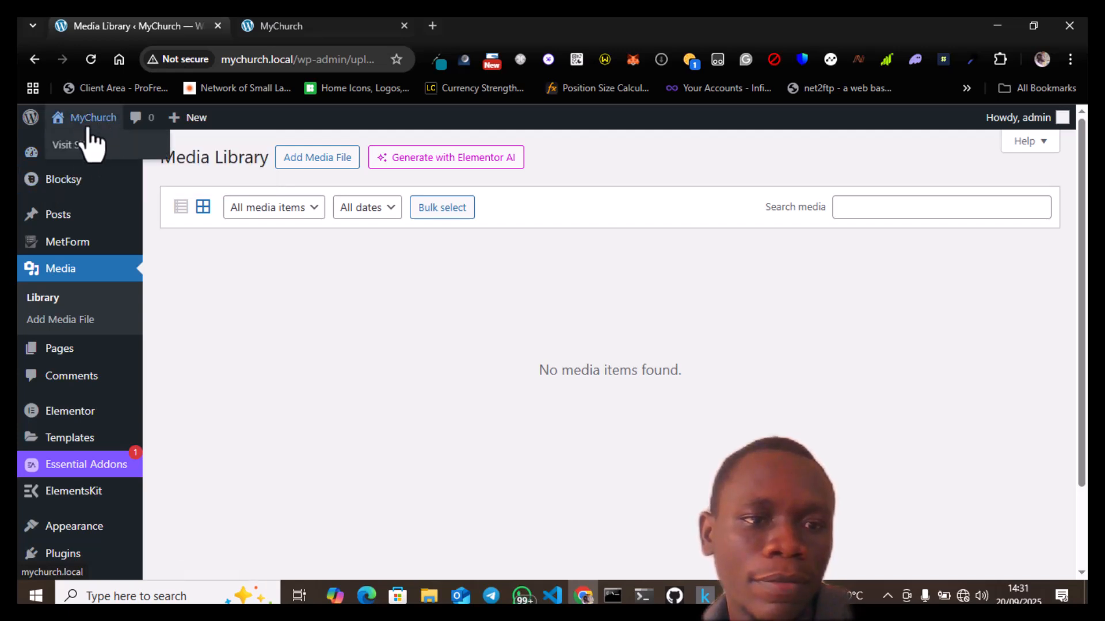